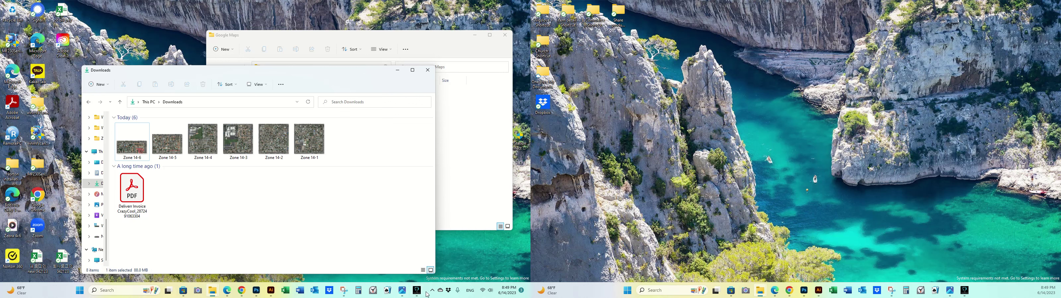
# Bring up the Zone 14 map photo and open the Zone 14-5 image from Downloads to compare them
pyautogui.moveTo(417, 291)
pyautogui.click(397, 260)
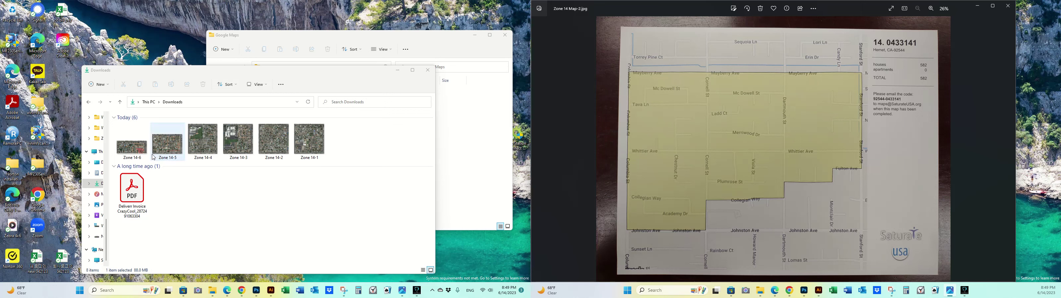
pyautogui.doubleClick(166, 152)
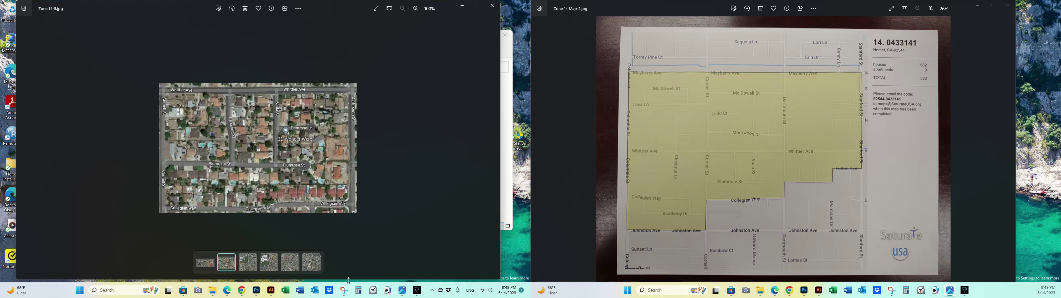
# Switch to Photoshop and open the Zone 14-5 image in it from the Downloads folder
pyautogui.moveTo(258, 295)
pyautogui.click(255, 257)
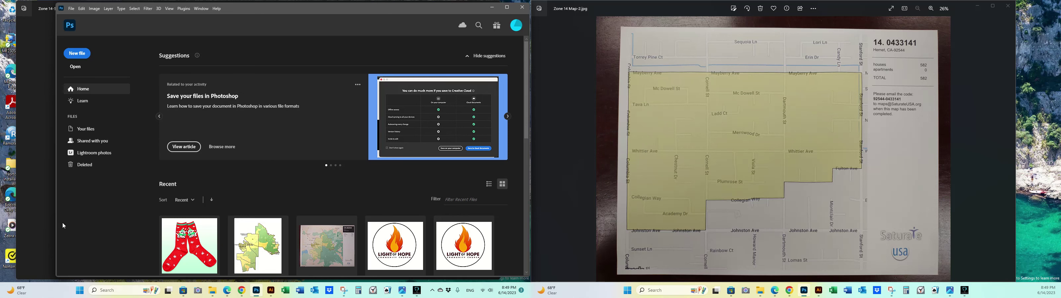
pyautogui.moveTo(344, 293)
pyautogui.moveTo(213, 291)
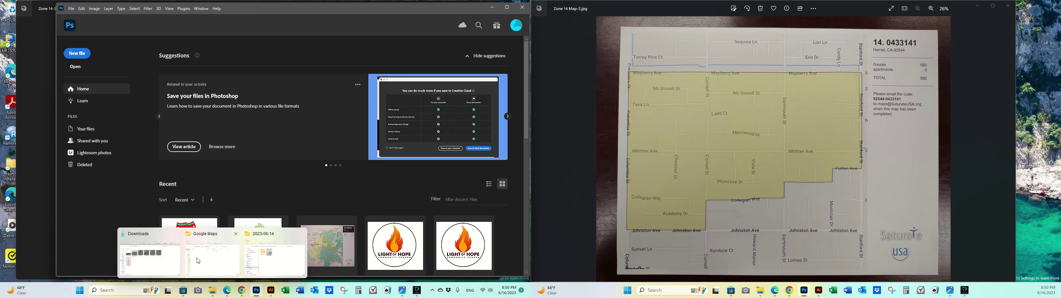
pyautogui.click(156, 263)
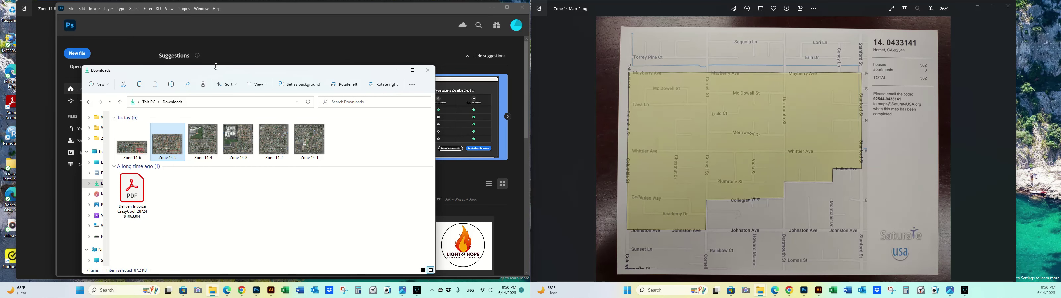
pyautogui.moveTo(216, 70); pyautogui.dragTo(675, 74)
pyautogui.moveTo(631, 150); pyautogui.dragTo(262, 92)
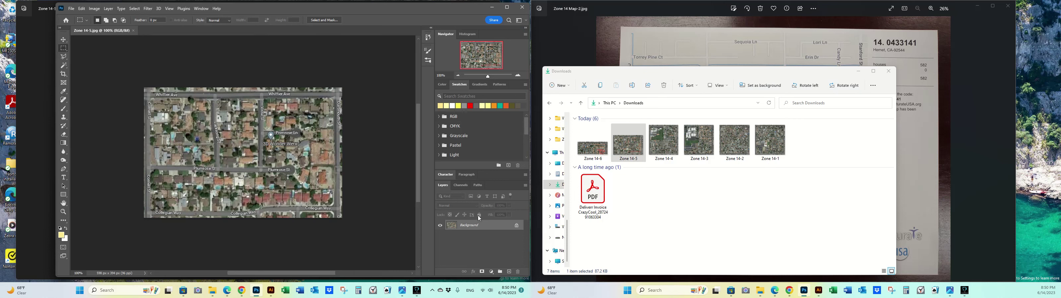
# Convert the Zone 14-5 background to an editable layer and lasso and delete the strip along the image's lower-right edge, below Collegian Way
pyautogui.doubleClick(467, 225)
pyautogui.press('Return')
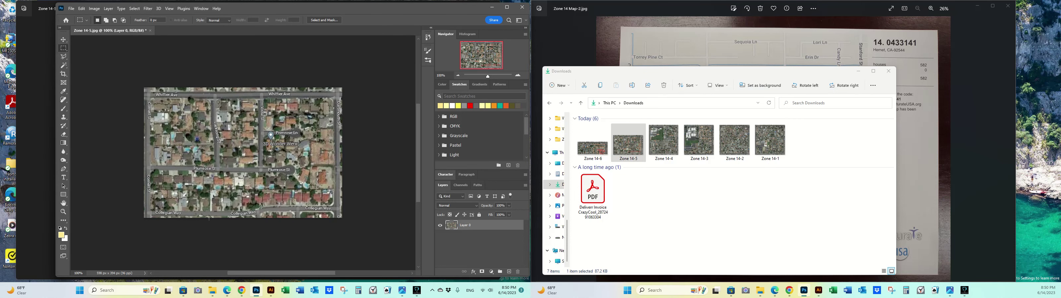
pyautogui.click(63, 56)
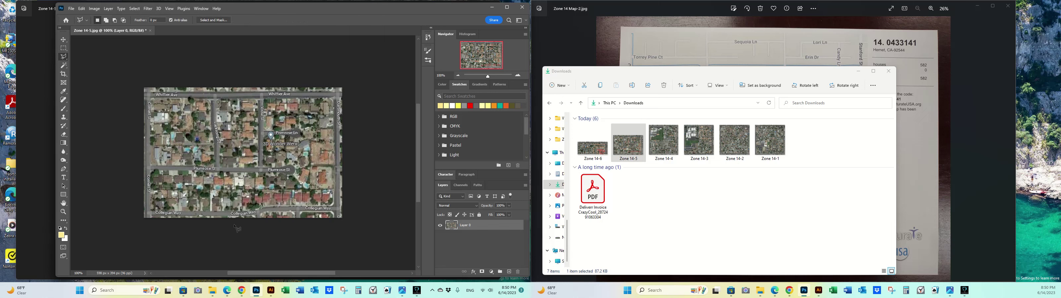
pyautogui.moveTo(247, 219)
pyautogui.mouseDown()
pyautogui.moveTo(347, 213)
pyautogui.moveTo(359, 239)
pyautogui.moveTo(241, 238)
pyautogui.mouseUp()
pyautogui.press('Delete')
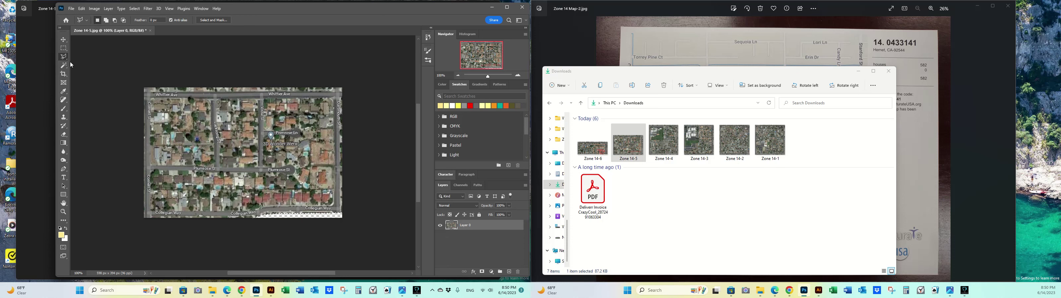
pyautogui.click(63, 48)
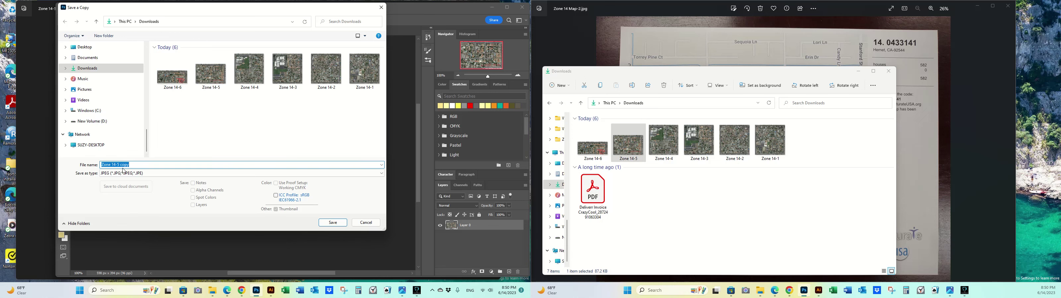
# Save the trimmed image as a JPEG copy in Downloads, replacing the existing Zone 14-5 file
pyautogui.doubleClick(211, 74)
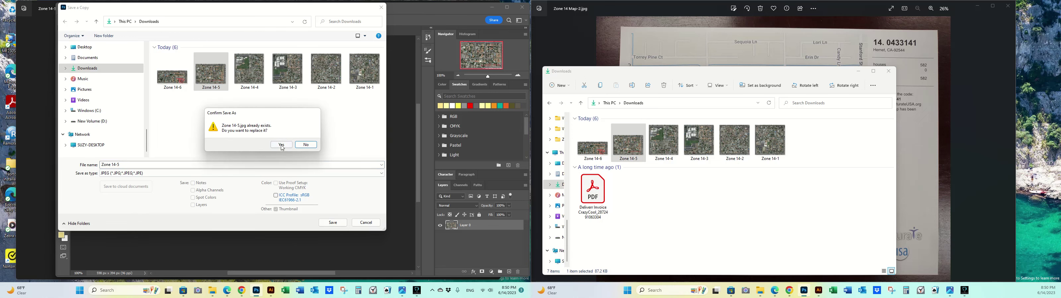
pyautogui.click(282, 145)
pyautogui.click(301, 66)
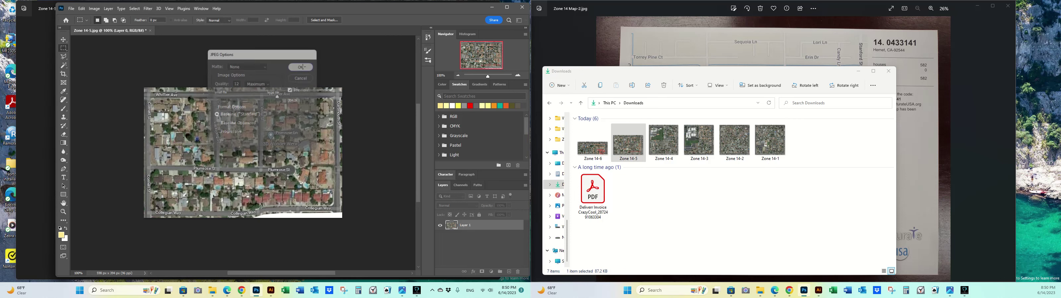
pyautogui.click(303, 223)
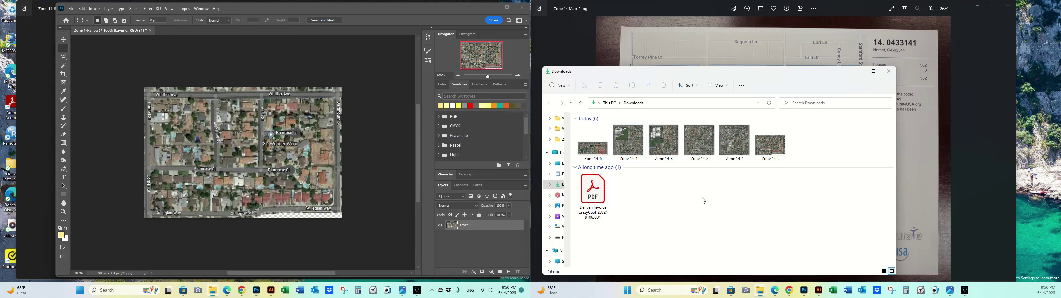
# View the saved Zone 14-5 image to check the trimmed edge, and close the open photo viewers
pyautogui.doubleClick(770, 145)
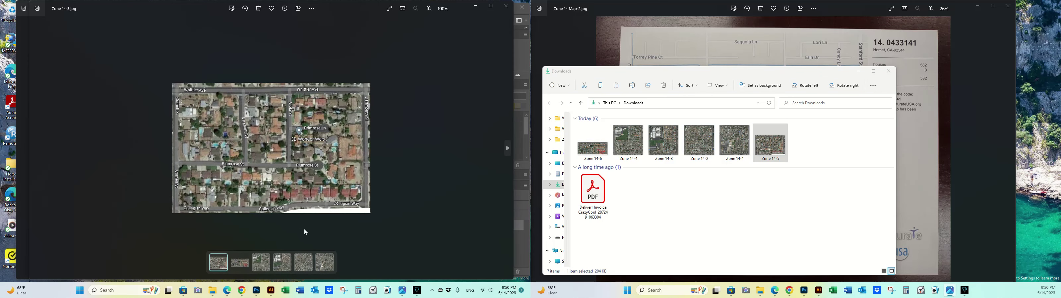
pyautogui.click(506, 6)
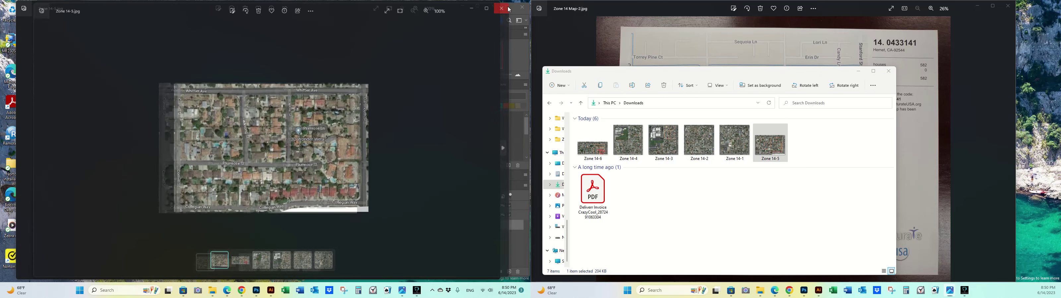
pyautogui.click(493, 7)
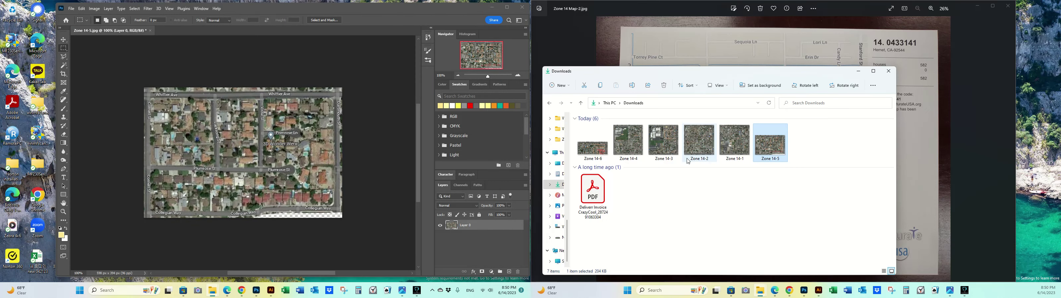
# Preview the Zone 14-6 image from Downloads, close the preview and open the image in Photoshop
pyautogui.click(721, 208)
pyautogui.doubleClick(581, 152)
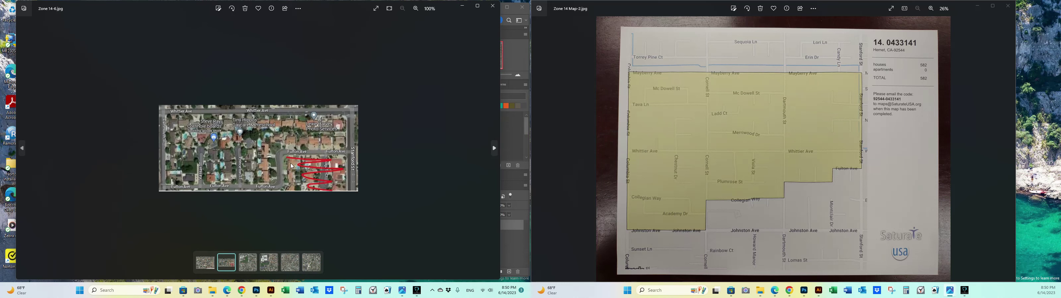
pyautogui.click(493, 6)
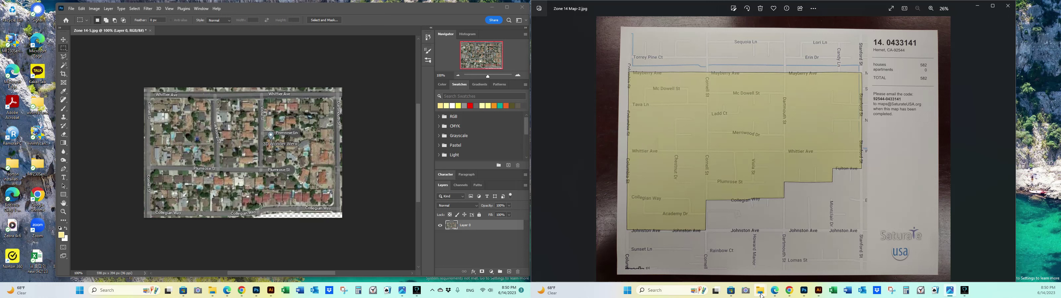
pyautogui.moveTo(760, 290)
pyautogui.click(709, 270)
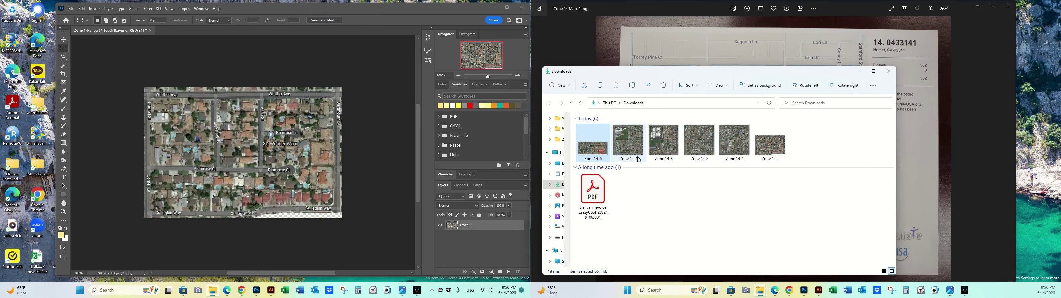
pyautogui.moveTo(594, 146); pyautogui.dragTo(266, 56)
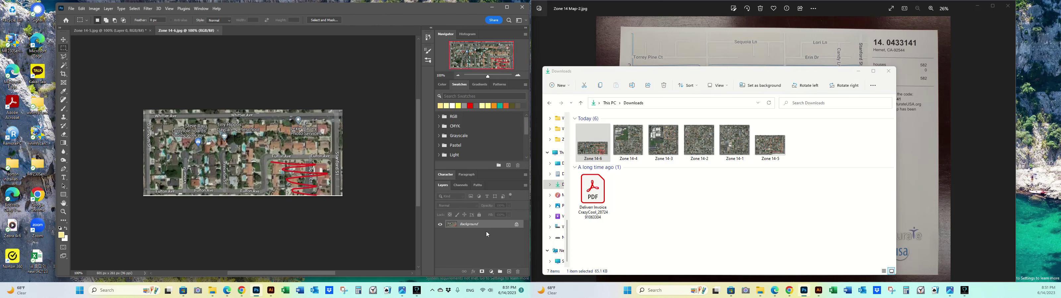
# Convert the Zone 14-6 background to an editable layer and lasso and delete the red-scribbled block south of Fulton Ave near Stanford St
pyautogui.doubleClick(478, 227)
pyautogui.press('Return')
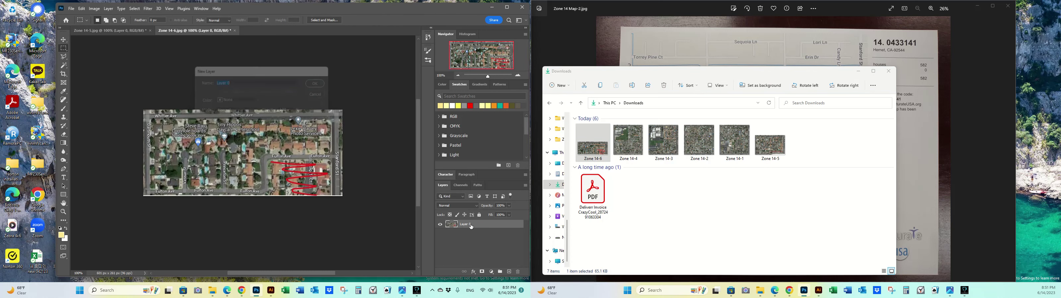
pyautogui.click(517, 75)
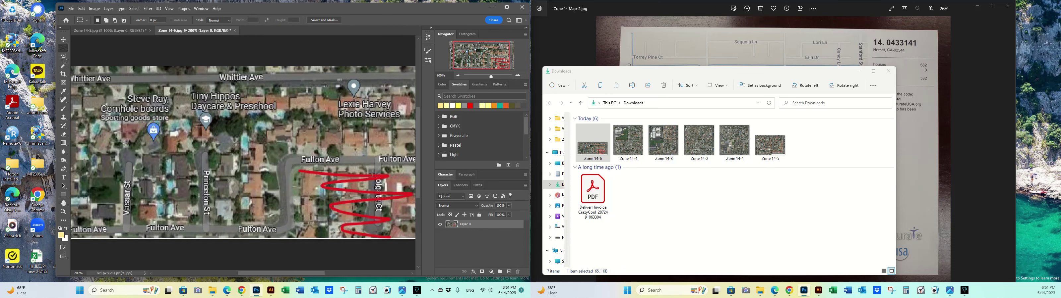
pyautogui.moveTo(471, 52); pyautogui.dragTo(495, 60)
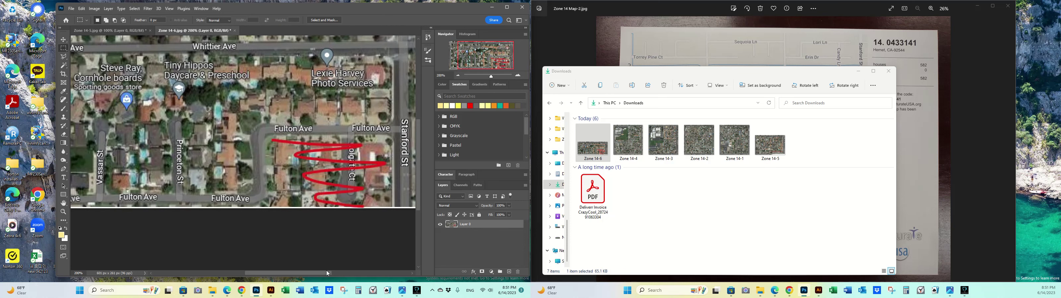
pyautogui.moveTo(320, 275); pyautogui.dragTo(332, 275)
pyautogui.click(63, 57)
pyautogui.moveTo(218, 209)
pyautogui.mouseDown()
pyautogui.moveTo(218, 138)
pyautogui.moveTo(373, 138)
pyautogui.moveTo(380, 223)
pyautogui.moveTo(261, 240)
pyautogui.moveTo(208, 216)
pyautogui.mouseUp()
pyautogui.press('Delete')
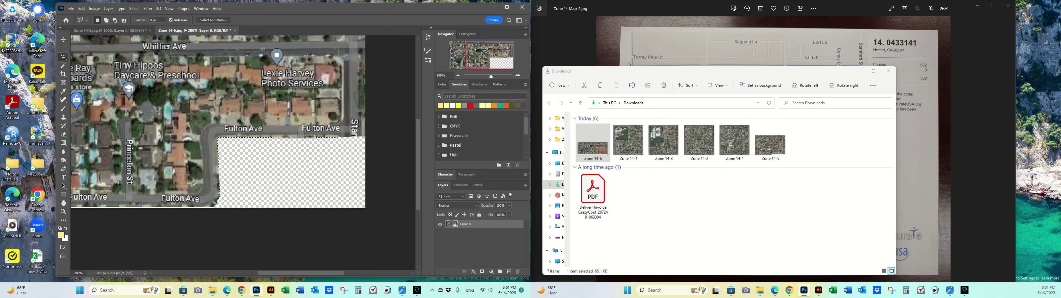
pyautogui.press('m')
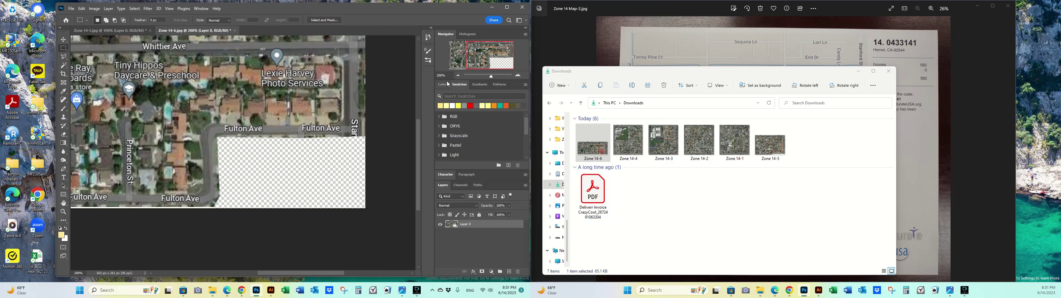
pyautogui.click(459, 76)
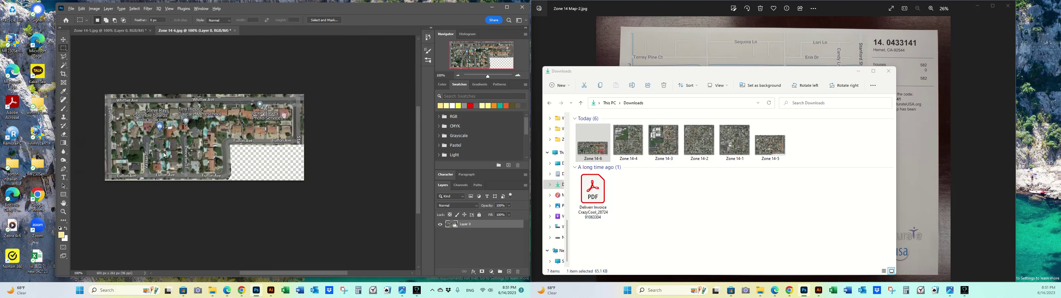
pyautogui.hotkey('ctrl', 'alt', 's')
pyautogui.doubleClick(170, 72)
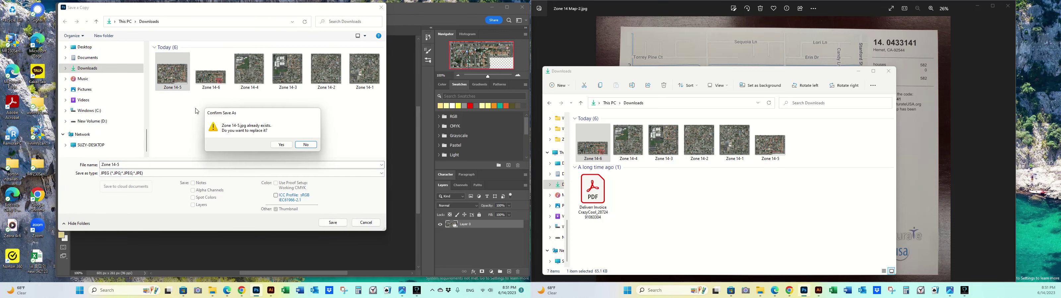
pyautogui.click(282, 144)
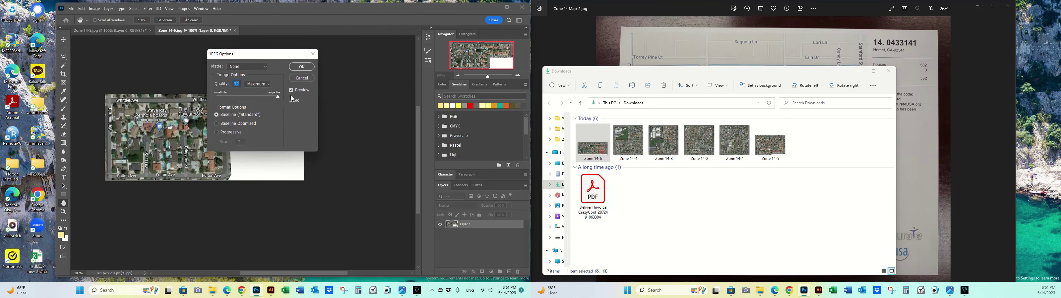
pyautogui.click(304, 79)
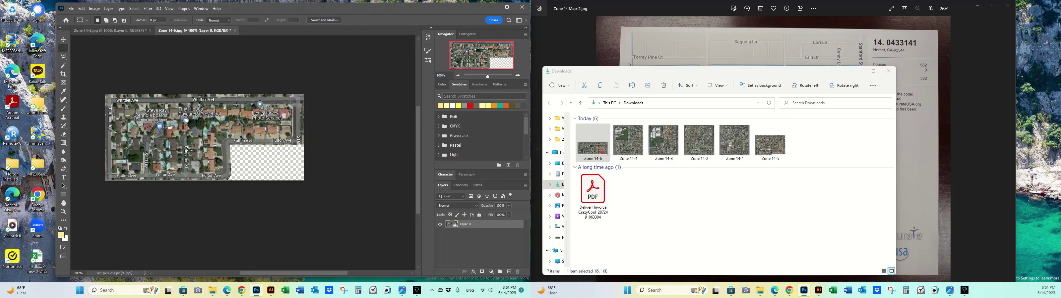
# Save the trimmed image as a JPEG copy in Downloads, replacing the existing Zone 14-6 file
pyautogui.hotkey('ctrl', 'alt', 's')
pyautogui.doubleClick(211, 72)
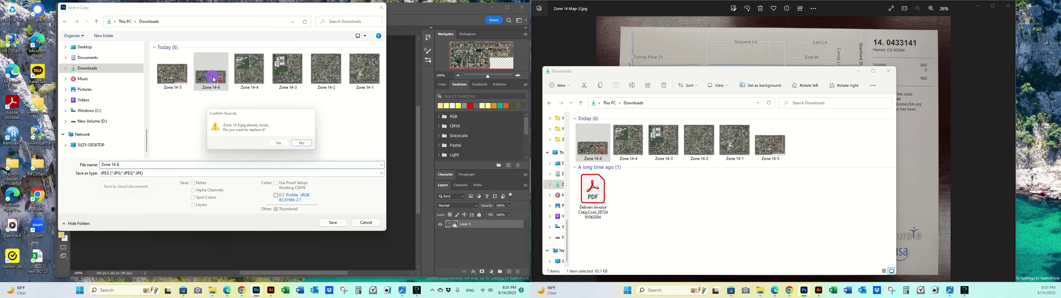
pyautogui.click(282, 145)
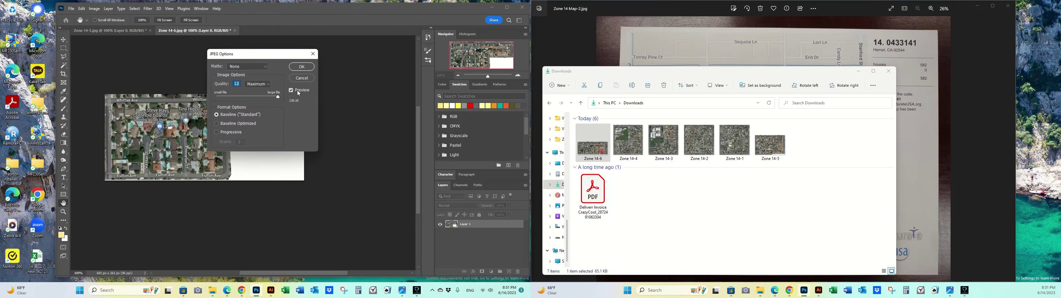
pyautogui.click(302, 67)
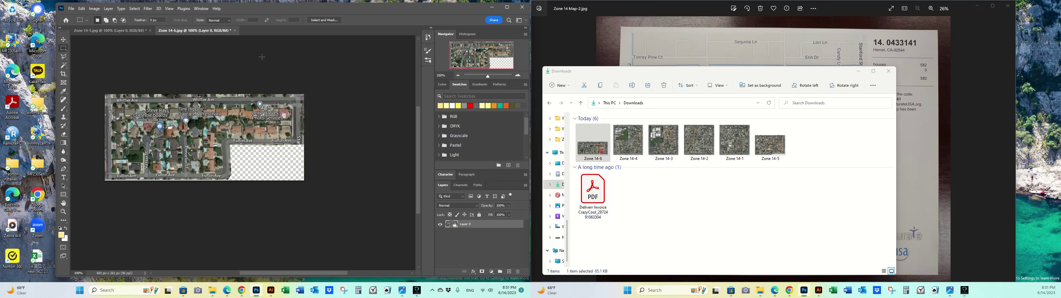
# Minimize Photoshop and arrange the Zone 14 Google Maps folder window alongside the Downloads window
pyautogui.click(492, 8)
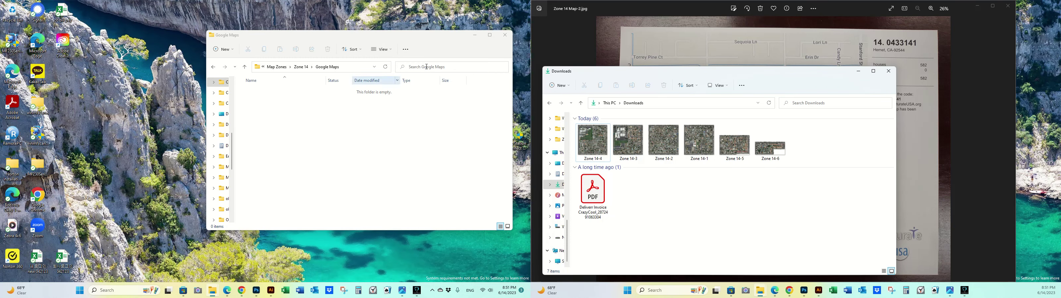
pyautogui.click(754, 203)
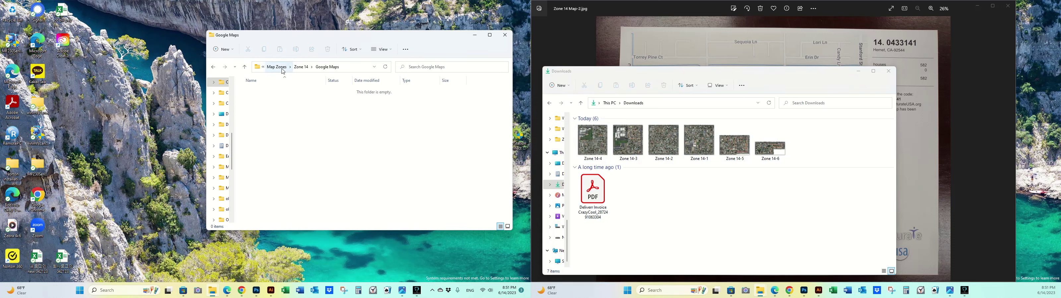
pyautogui.moveTo(272, 41); pyautogui.dragTo(259, 46)
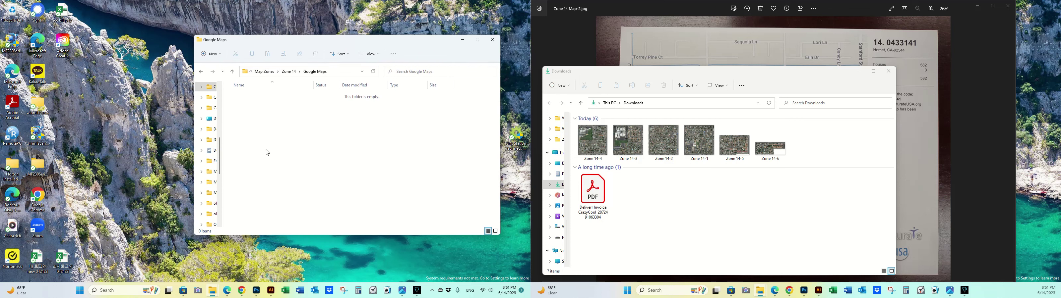
# Move the six Zone 14 map images from Downloads into the Zone 14 project's Google Maps folder and put the Downloads window away
pyautogui.click(266, 71)
pyautogui.click(300, 153)
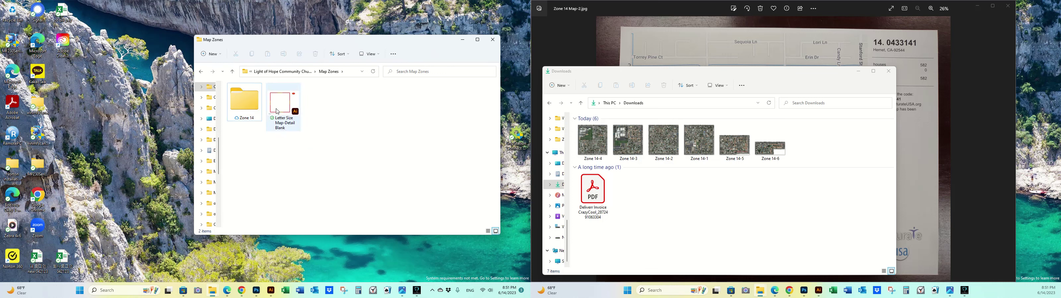
pyautogui.doubleClick(245, 102)
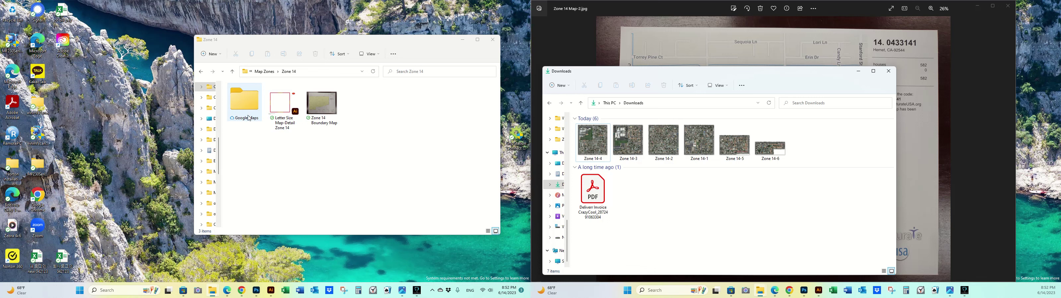
pyautogui.doubleClick(240, 108)
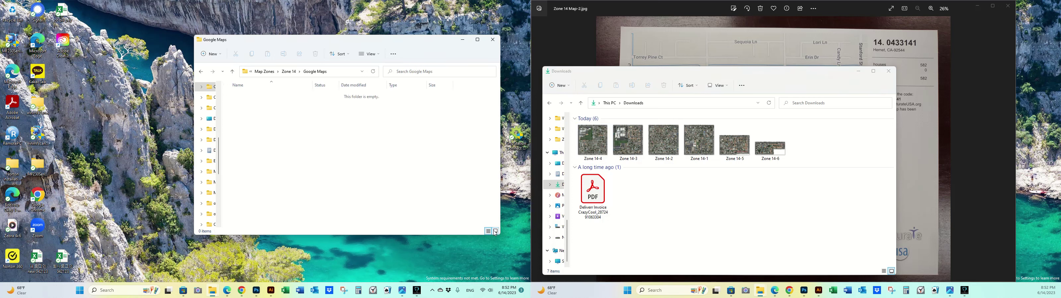
pyautogui.moveTo(804, 155); pyautogui.dragTo(350, 173)
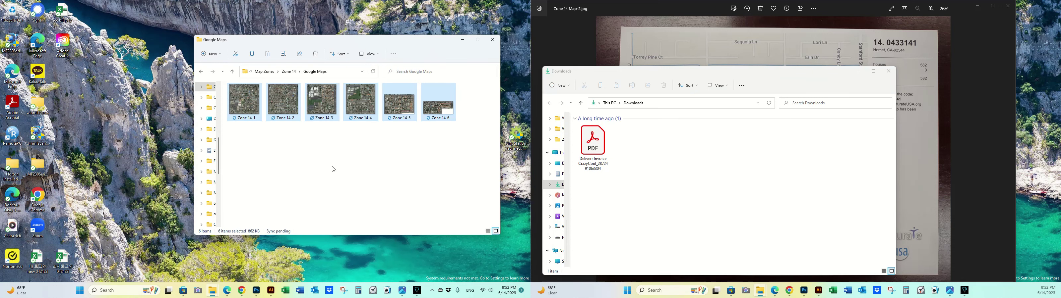
pyautogui.click(858, 71)
# Open the Letter Size Map-Detail Zone 14 file from the Zone 14 folder in Illustrator
pyautogui.click(288, 75)
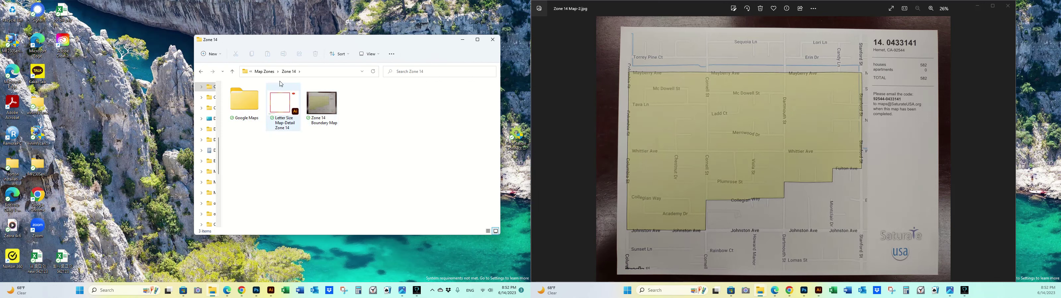
pyautogui.click(397, 136)
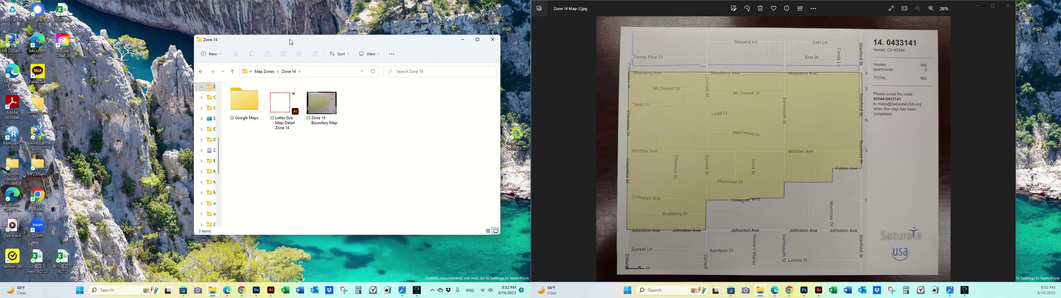
pyautogui.moveTo(291, 42); pyautogui.dragTo(647, 79)
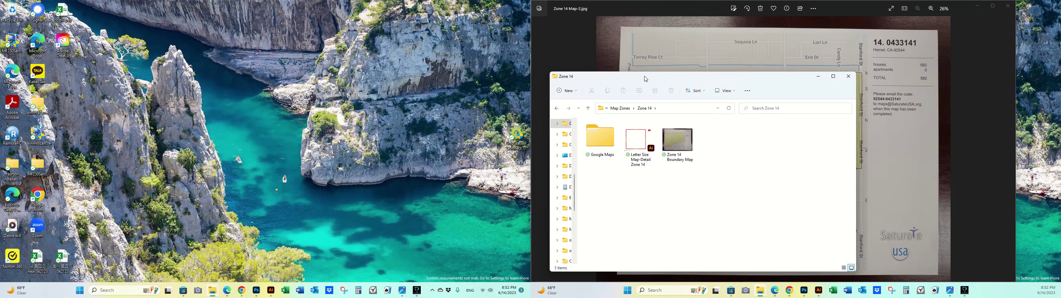
pyautogui.doubleClick(636, 141)
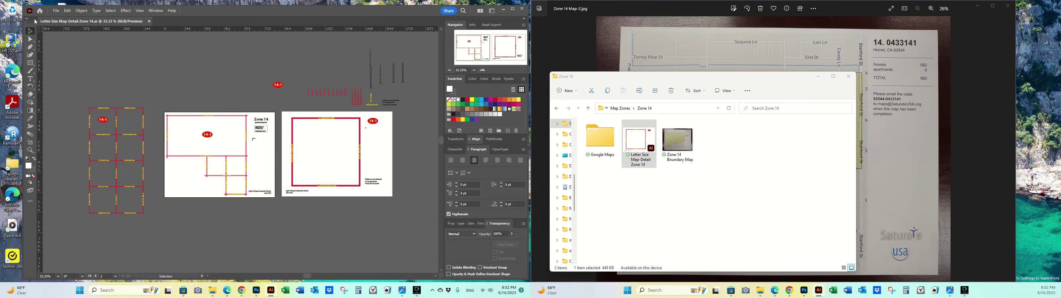
pyautogui.moveTo(23, 5); pyautogui.dragTo(15, 1)
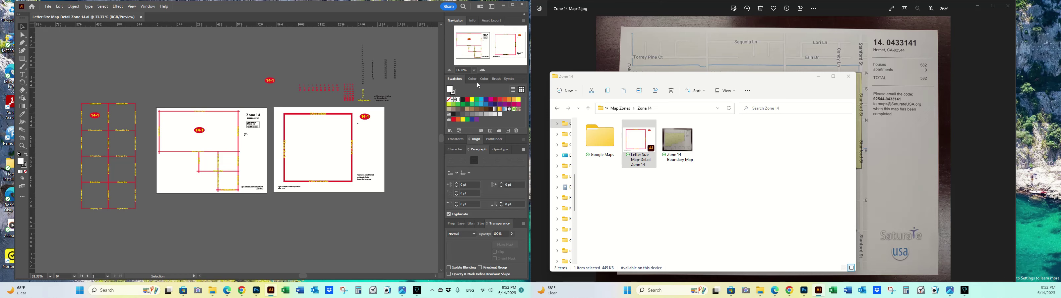
# Examine the Zone 14 overview and detail artboards in the template alongside the boundary map photo
pyautogui.click(476, 46)
pyautogui.moveTo(476, 46); pyautogui.dragTo(491, 42)
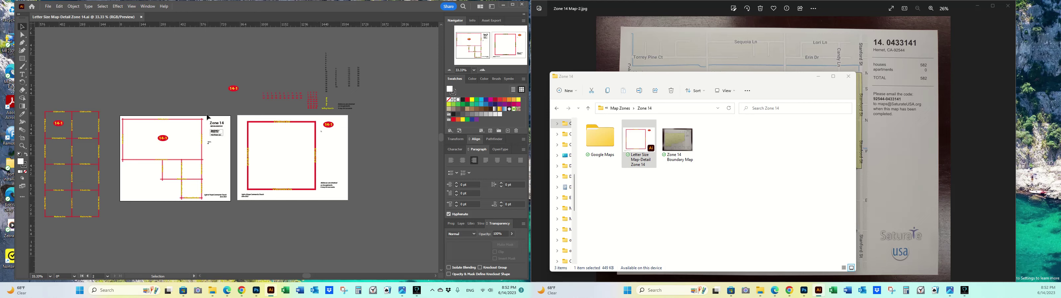
pyautogui.click(482, 71)
pyautogui.moveTo(472, 48); pyautogui.dragTo(474, 49)
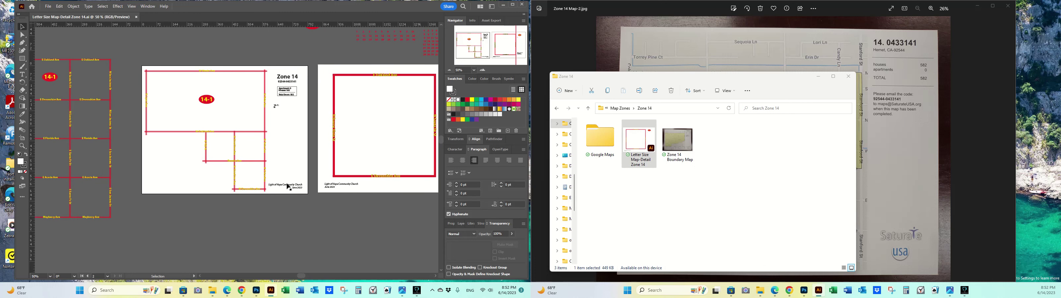
pyautogui.moveTo(480, 47); pyautogui.dragTo(490, 47)
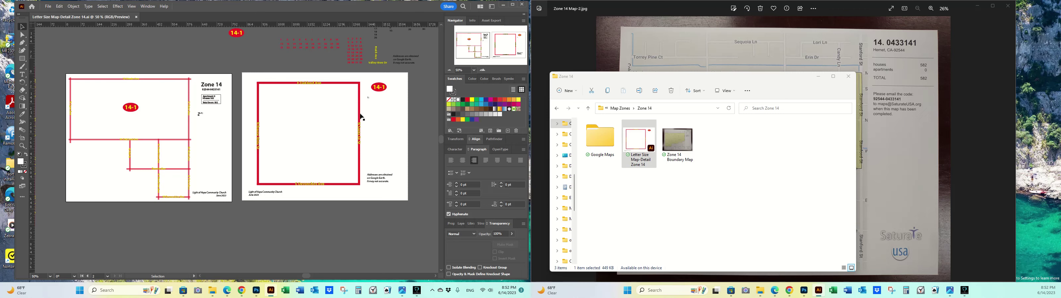
pyautogui.moveTo(479, 49); pyautogui.dragTo(464, 51)
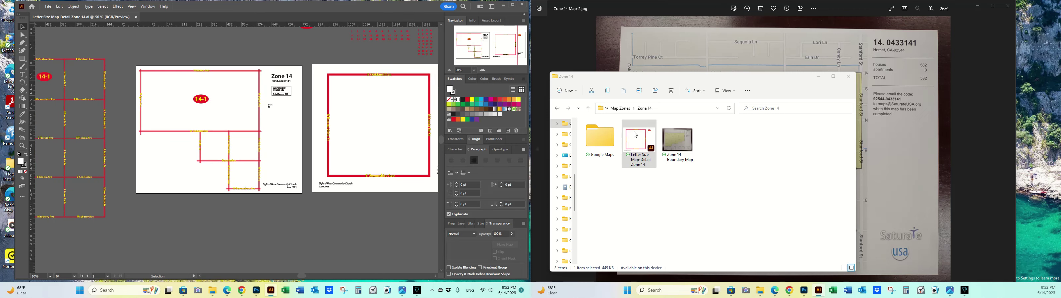
pyautogui.click(687, 9)
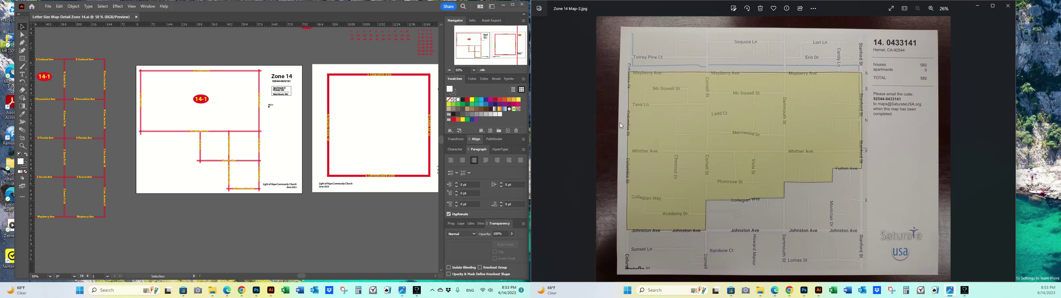
# Delete the leftover street-label grid with its 14-1 badge beside the Zone 14 overview artboard
pyautogui.moveTo(477, 42); pyautogui.dragTo(455, 48)
pyautogui.moveTo(96, 56); pyautogui.dragTo(210, 237)
pyautogui.press('Delete')
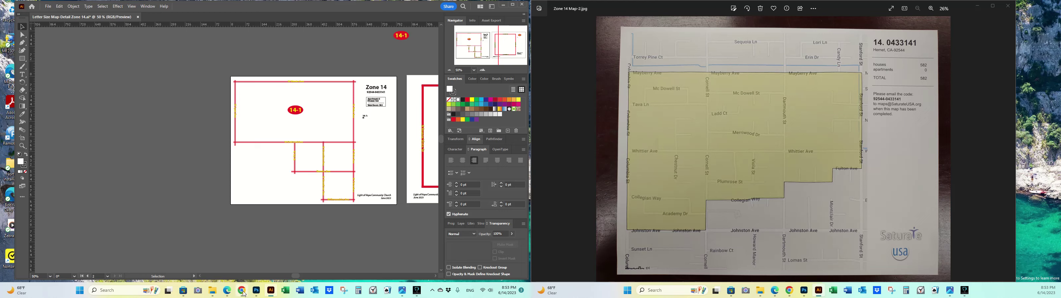
# Open the Zone 14-1, 14-2 and 14-3 images from the Google Maps folder as separate Illustrator documents
pyautogui.moveTo(215, 295)
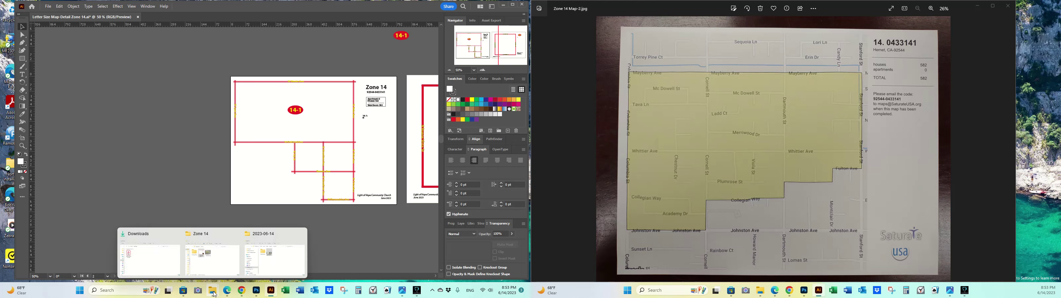
pyautogui.moveTo(219, 267)
pyautogui.click(219, 267)
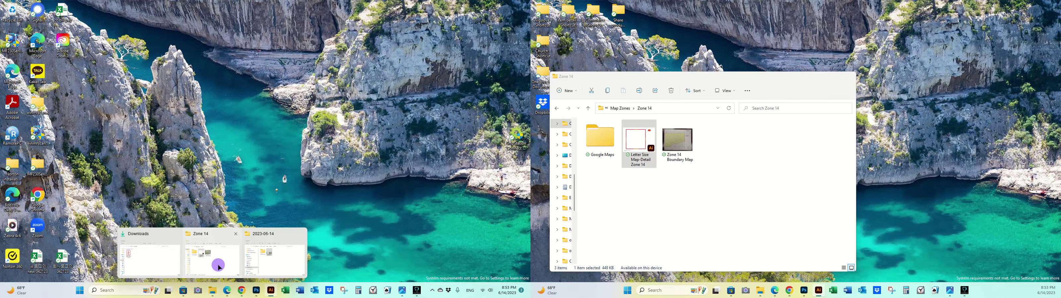
pyautogui.doubleClick(600, 138)
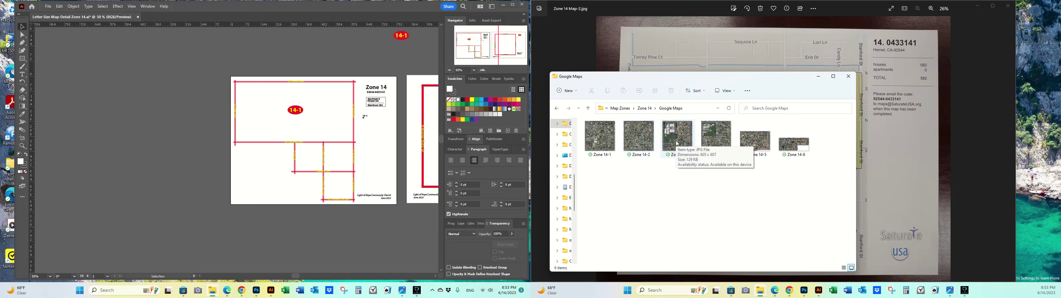
pyautogui.moveTo(690, 133); pyautogui.dragTo(761, 46)
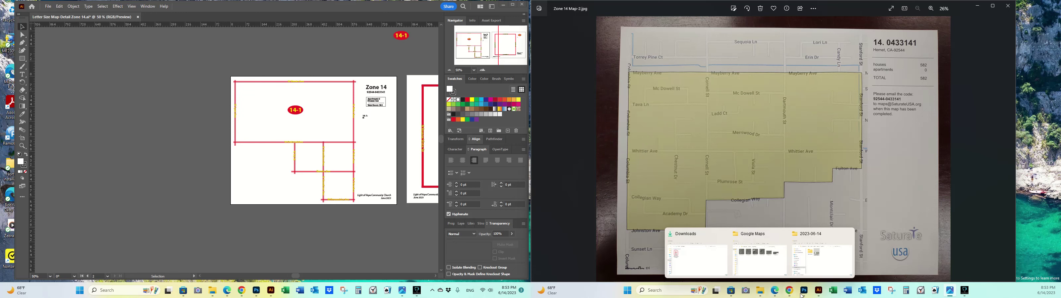
pyautogui.moveTo(760, 292)
pyautogui.click(763, 264)
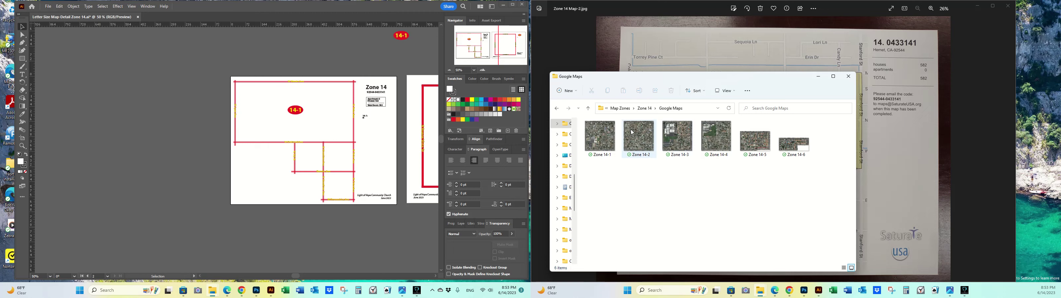
pyautogui.click(600, 138)
pyautogui.keyDown('ctrl'); pyautogui.click(648, 146); pyautogui.keyUp('ctrl')
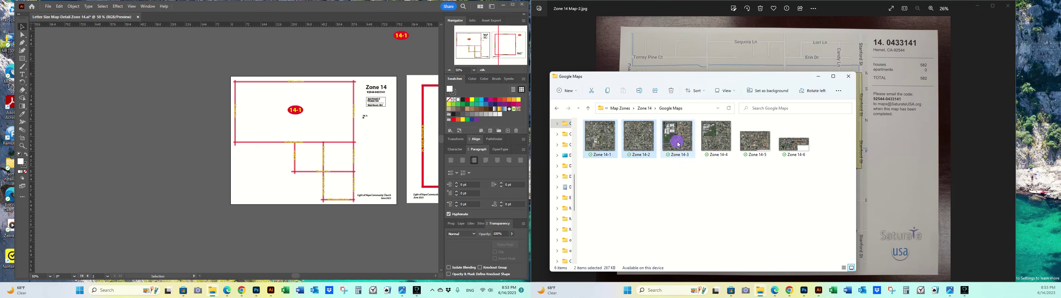
pyautogui.moveTo(596, 143); pyautogui.dragTo(294, 17)
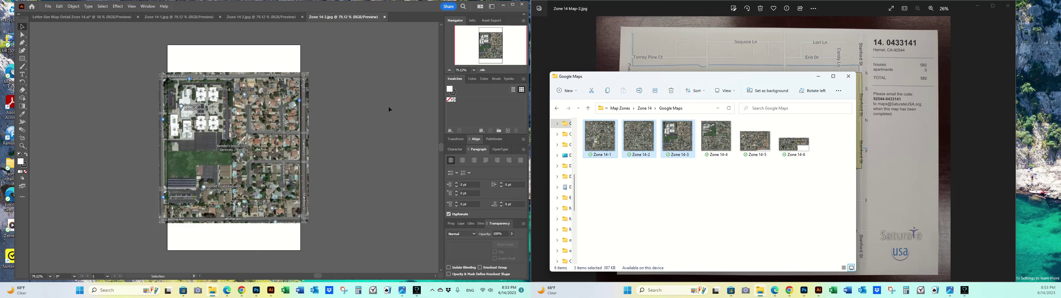
# Copy the Zone 14-1 image into the Letter Size Map-Detail document and place it on the empty canvas west of the artboards
pyautogui.click(175, 19)
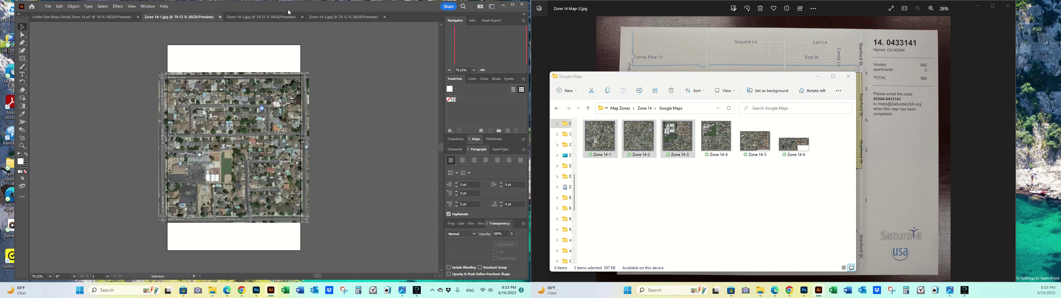
pyautogui.click(260, 151)
pyautogui.click(110, 18)
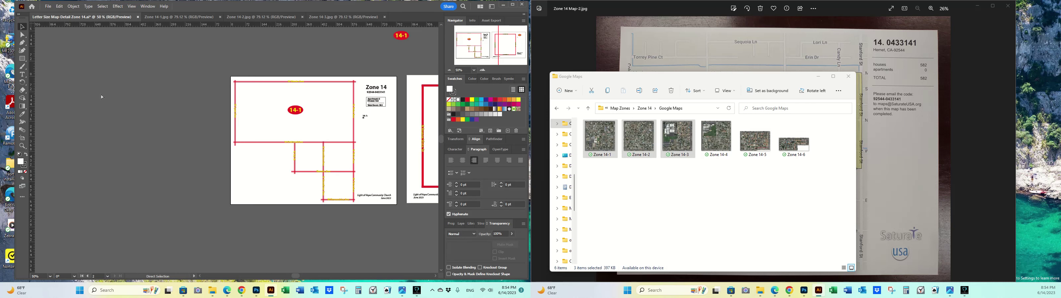
pyautogui.hotkey('ctrl', 'v')
pyautogui.moveTo(235, 139); pyautogui.dragTo(82, 108)
pyautogui.moveTo(479, 47); pyautogui.dragTo(419, 52)
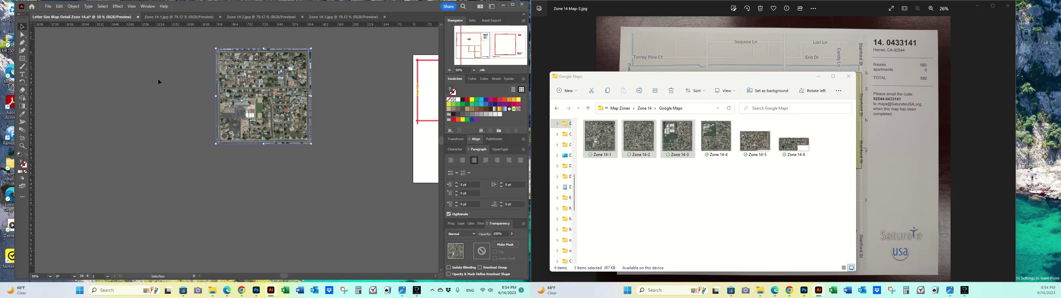
pyautogui.moveTo(278, 85); pyautogui.dragTo(150, 87)
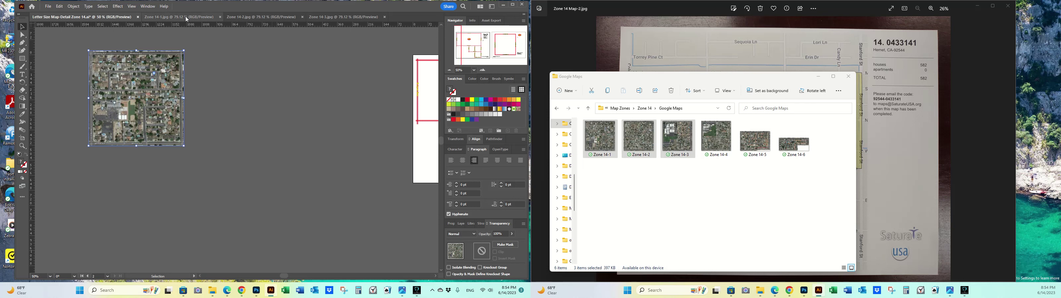
# Close the Zone 14-1 and 14-2 image documents and paste the Zone 14-2 image directly east of the Zone 14-1 image
pyautogui.click(213, 19)
pyautogui.click(219, 17)
pyautogui.click(182, 18)
pyautogui.click(208, 127)
pyautogui.click(220, 16)
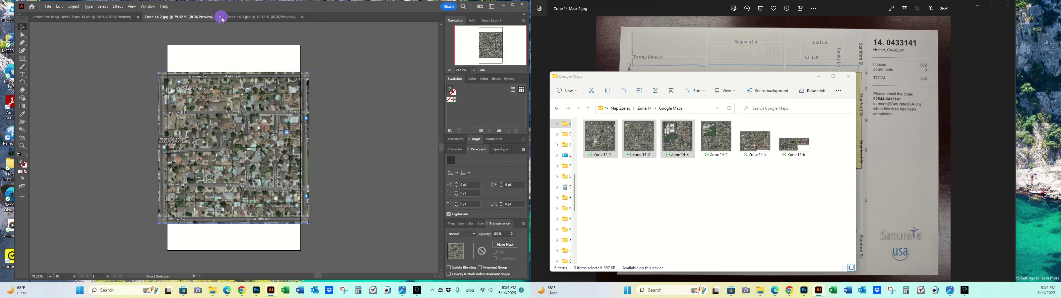
pyautogui.hotkey('ctrl', 'v')
pyautogui.moveTo(228, 137); pyautogui.dragTo(226, 88)
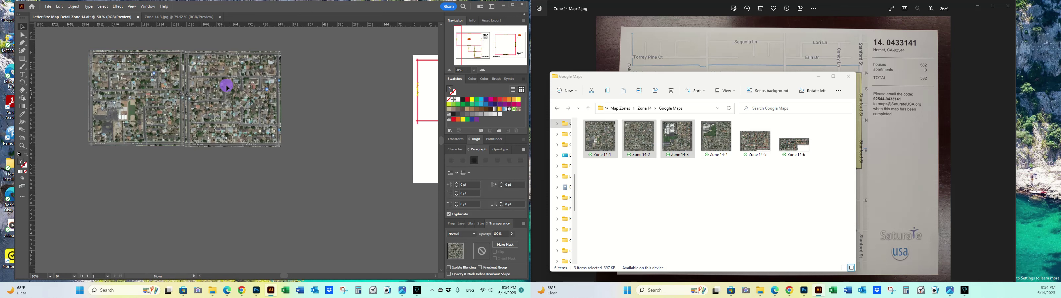
# Copy the Zone 14-3 image, close its document and paste the image directly east of the Zone 14-2 image
pyautogui.click(179, 17)
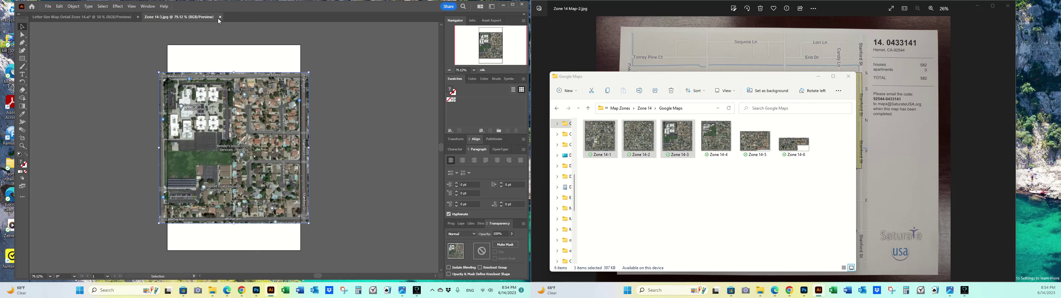
pyautogui.click(220, 17)
pyautogui.hotkey('ctrl', 'v')
pyautogui.moveTo(237, 133); pyautogui.dragTo(330, 82)
# Check the boundary map, and open the Zone 14-4, 14-5 and 14-6 images from the Google Maps folder as Illustrator documents
pyautogui.click(705, 50)
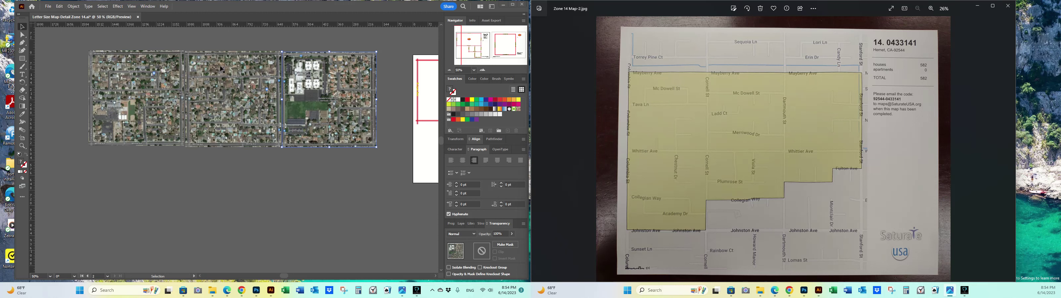
pyautogui.click(482, 69)
pyautogui.moveTo(473, 44); pyautogui.dragTo(418, 45)
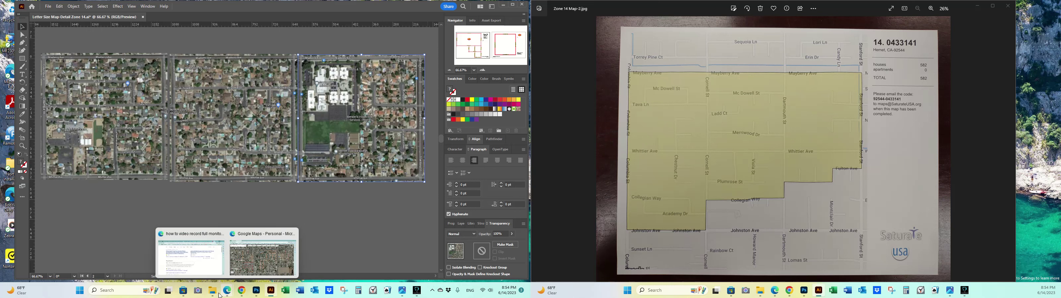
pyautogui.moveTo(217, 295)
pyautogui.click(212, 253)
pyautogui.click(723, 147)
pyautogui.keyDown('shift'); pyautogui.click(782, 147); pyautogui.keyUp('shift')
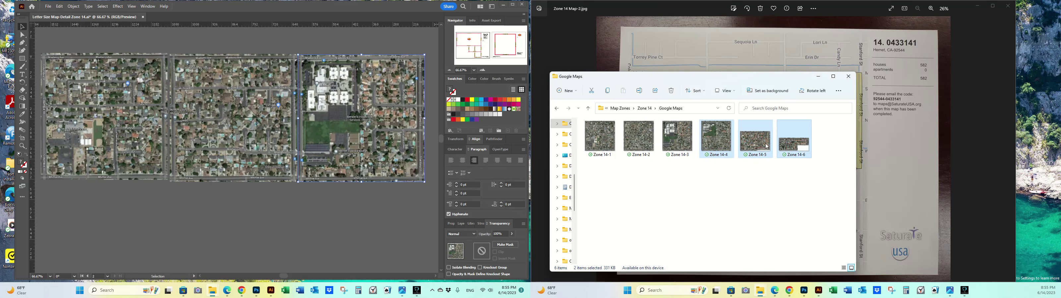
pyautogui.moveTo(720, 146); pyautogui.dragTo(328, 15)
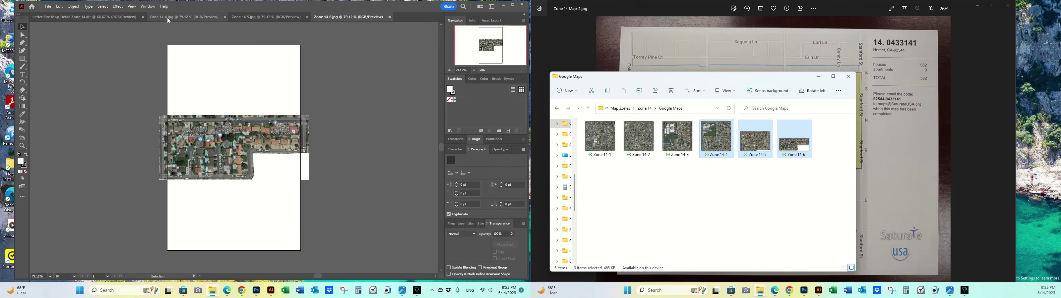
# Copy the Zone 14-4 image, close its document and paste the image directly below the Zone 14-1 image
pyautogui.click(167, 19)
pyautogui.click(238, 135)
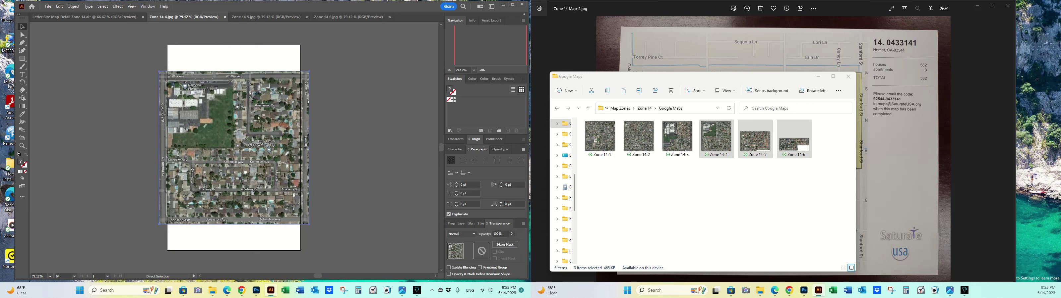
pyautogui.click(225, 17)
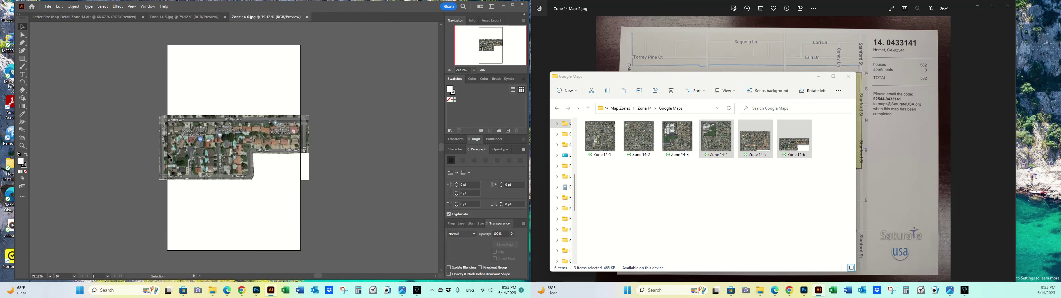
pyautogui.click(80, 17)
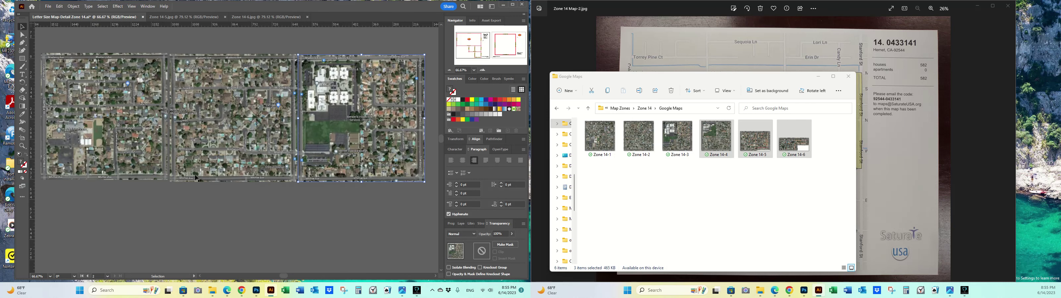
pyautogui.moveTo(479, 36); pyautogui.dragTo(117, 193)
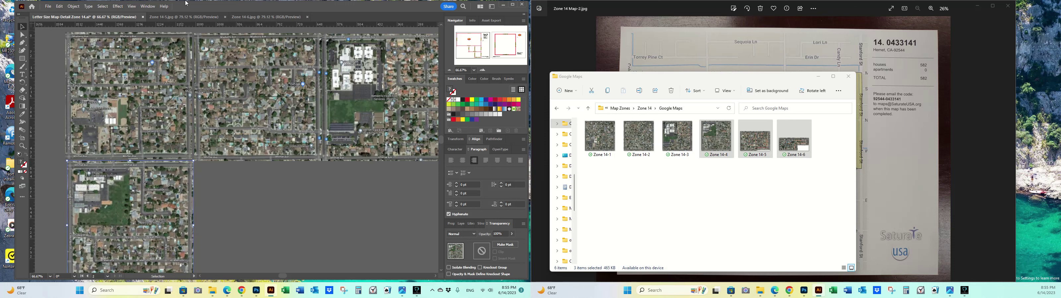
# Copy the Zone 14-5 image, close its document and place the image directly east of the Zone 14-4 image
pyautogui.click(163, 17)
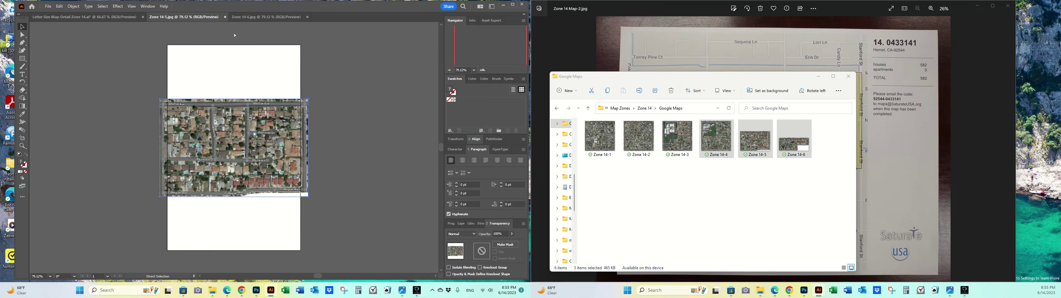
pyautogui.click(225, 17)
pyautogui.hotkey('ctrl', 'v')
pyautogui.moveTo(221, 119); pyautogui.dragTo(241, 176)
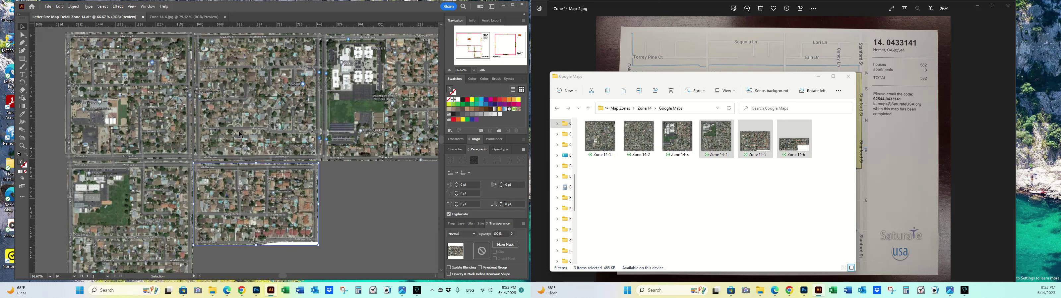
# Copy the Zone 14-6 image, close its document and place the image directly east of the Zone 14-5 image
pyautogui.click(183, 17)
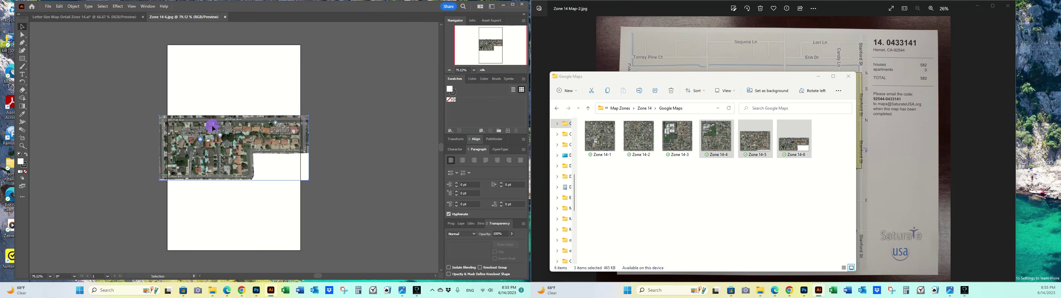
pyautogui.press('a')
pyautogui.click(224, 17)
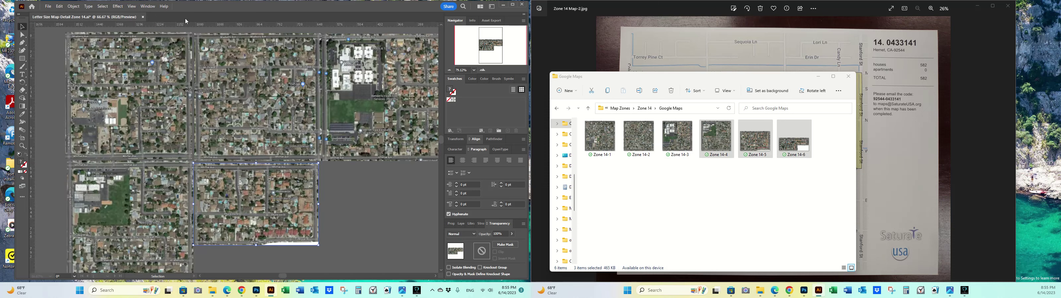
pyautogui.press('v')
pyautogui.hotkey('ctrl', 'v')
pyautogui.moveTo(232, 146); pyautogui.dragTo(373, 181)
pyautogui.moveTo(476, 46); pyautogui.dragTo(437, 52)
pyautogui.hscroll(-5, 437, 52)
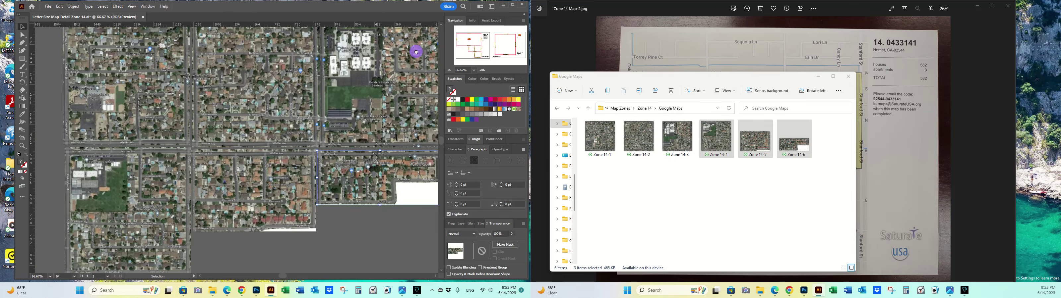
# Compare the assembled images with the Zone 14 boundary map, deselect the last image and save the map document
pyautogui.click(449, 70)
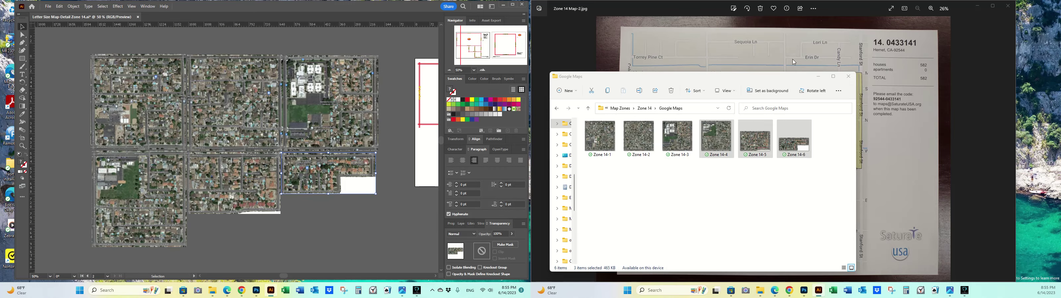
pyautogui.click(753, 45)
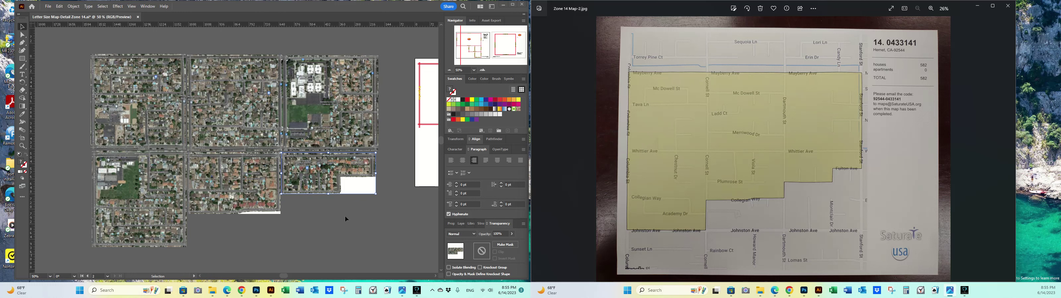
pyautogui.click(390, 170)
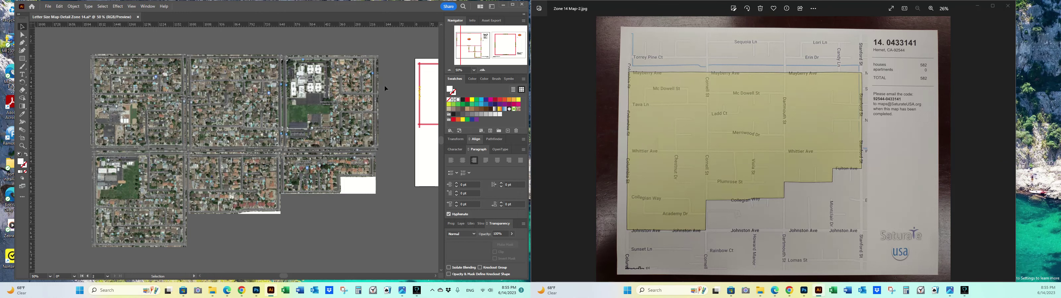
pyautogui.click(48, 6)
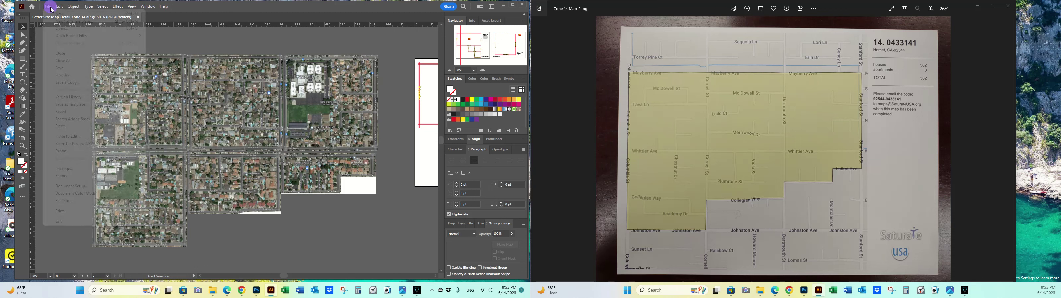
pyautogui.click(61, 69)
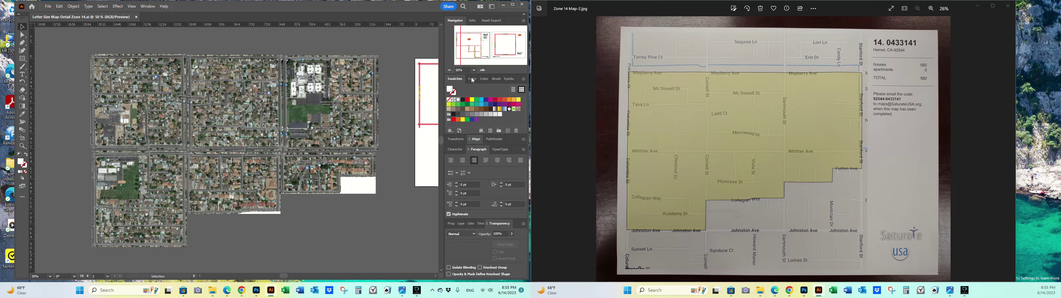
# Examine the assembled satellite images alongside the Zone 14 overview and 14-1 detail artboards
pyautogui.click(482, 70)
pyautogui.moveTo(474, 45); pyautogui.dragTo(420, 48)
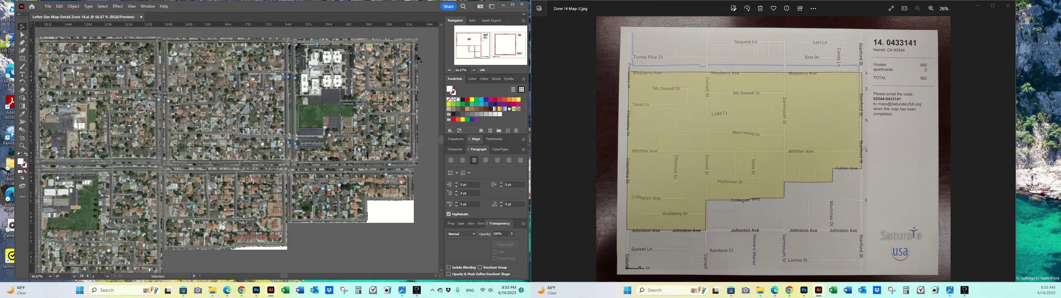
pyautogui.moveTo(472, 45); pyautogui.dragTo(418, 48)
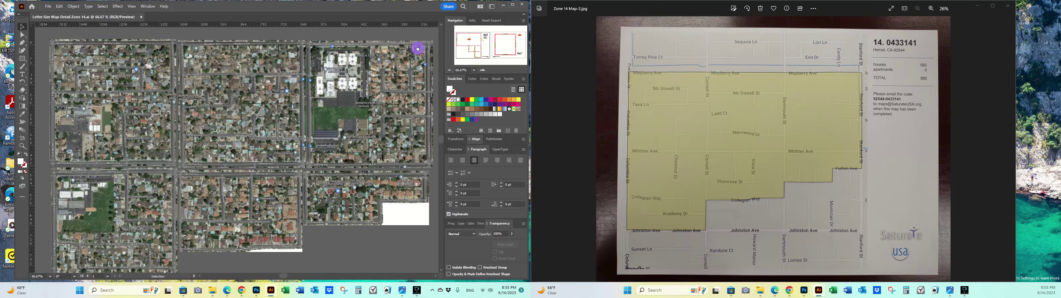
pyautogui.click(126, 124)
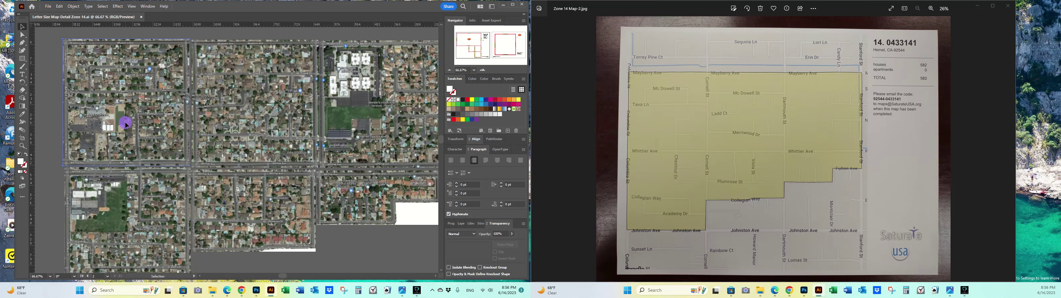
pyautogui.moveTo(480, 49); pyautogui.dragTo(503, 48)
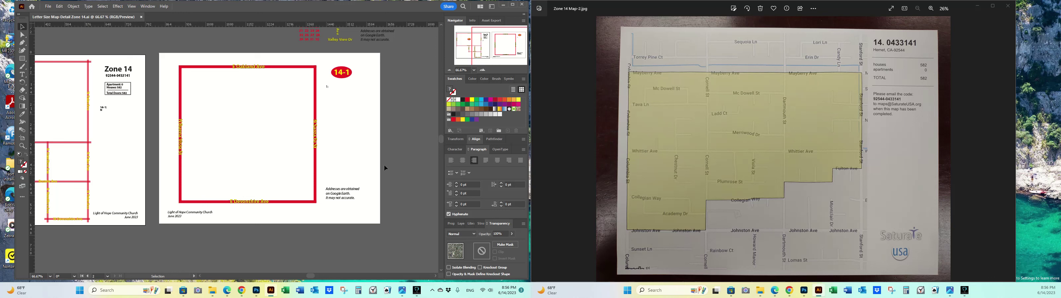
pyautogui.moveTo(494, 47); pyautogui.dragTo(452, 49)
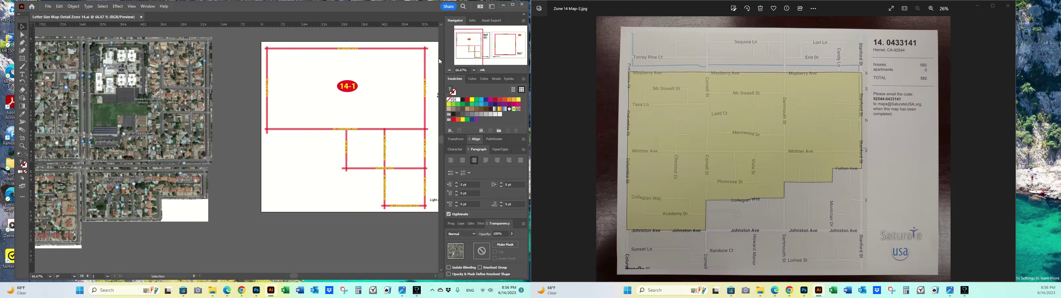
pyautogui.moveTo(472, 49); pyautogui.dragTo(465, 50)
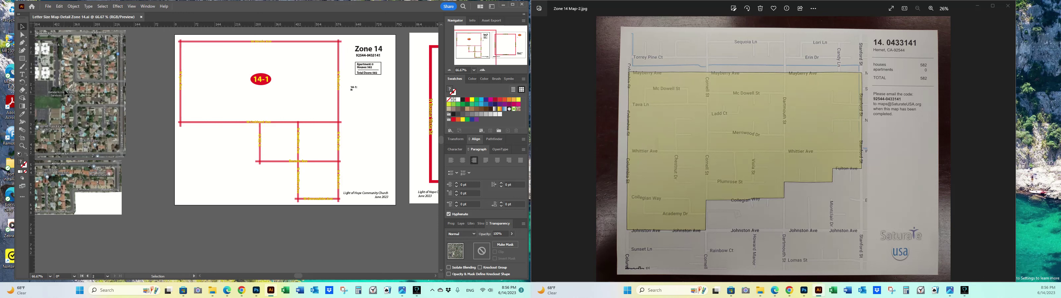
pyautogui.moveTo(466, 51); pyautogui.dragTo(412, 45)
# Select the Zone 14-2 image and lower its opacity so that it is semi-transparent
pyautogui.click(482, 70)
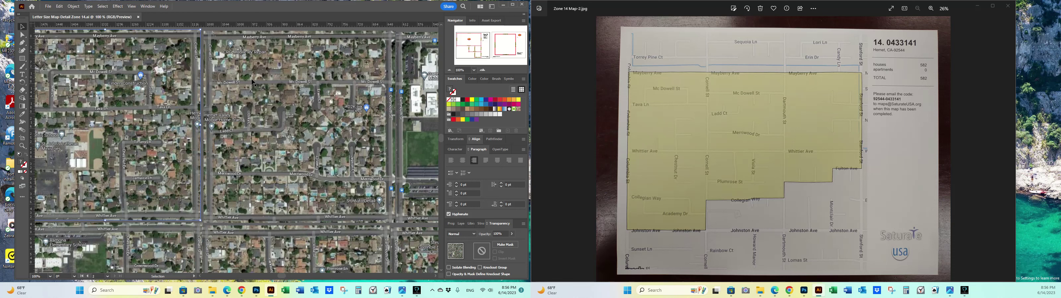
pyautogui.moveTo(466, 44); pyautogui.dragTo(416, 42)
pyautogui.click(243, 132)
pyautogui.click(109, 112)
pyautogui.click(232, 107)
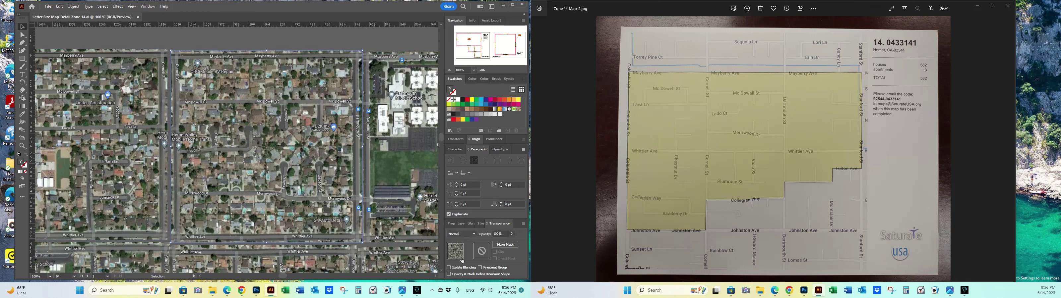
pyautogui.click(512, 234)
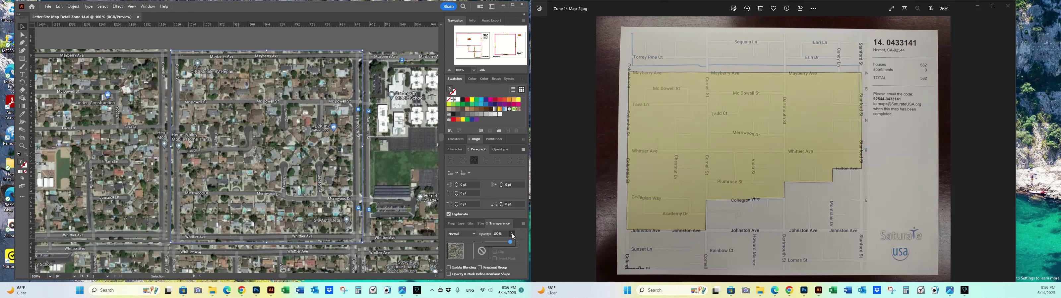
pyautogui.click(499, 246)
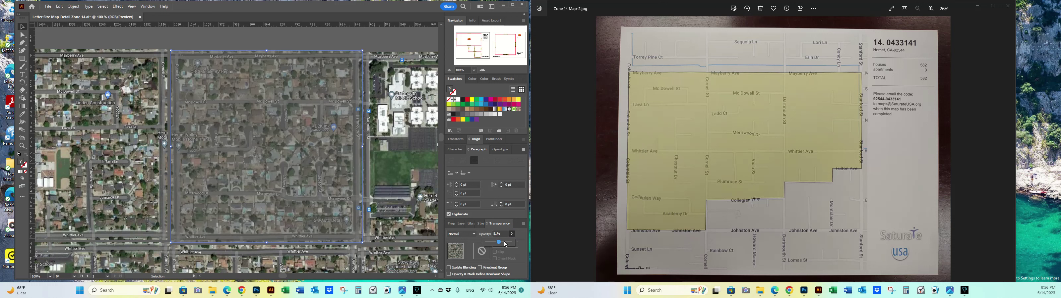
pyautogui.click(502, 244)
# Move the Zone 14-2 image west until its streets line up over the Zone 14-1 image's edge, and restore full opacity
pyautogui.moveTo(283, 134); pyautogui.dragTo(269, 131)
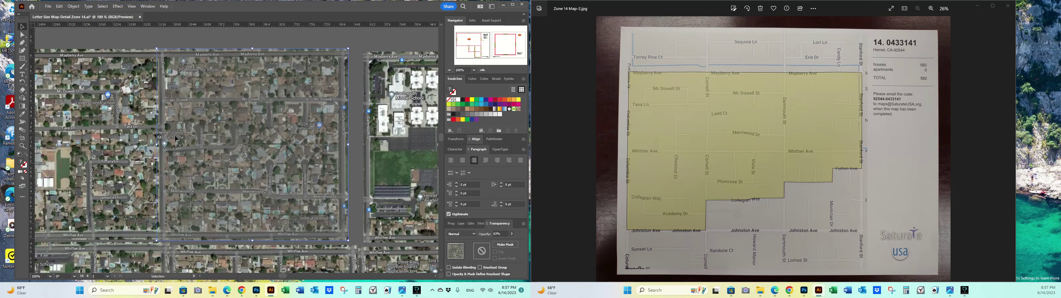
pyautogui.moveTo(204, 148); pyautogui.dragTo(207, 147)
pyautogui.click(511, 234)
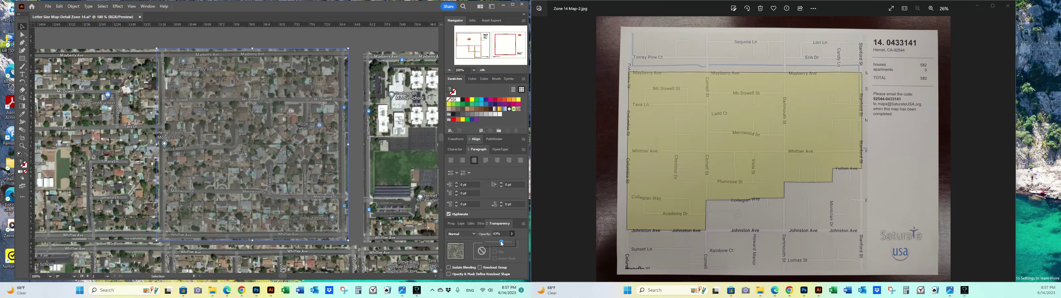
pyautogui.moveTo(502, 242); pyautogui.dragTo(528, 242)
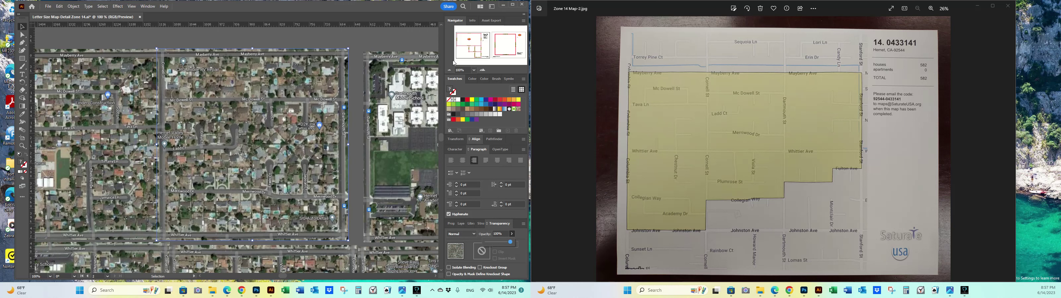
# Move the Zone 14-3 image west against the Zone 14-2 image and make it semi-transparent
pyautogui.moveTo(435, 276); pyautogui.dragTo(435, 275)
pyautogui.moveTo(357, 180)
pyautogui.mouseDown()
pyautogui.moveTo(328, 176)
pyautogui.moveTo(342, 181)
pyautogui.mouseUp()
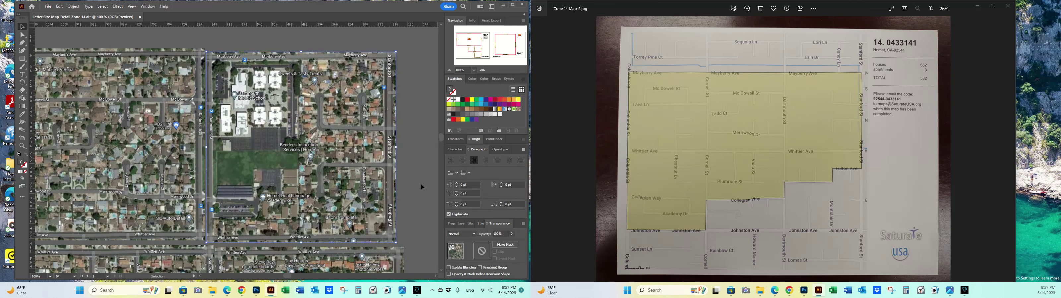
pyautogui.click(512, 234)
pyautogui.click(498, 241)
# Line up the Zone 14-3 image's streets over the east edge of the Zone 14-2 image, and restore its opacity to 100%
pyautogui.click(312, 110)
pyautogui.moveTo(313, 112)
pyautogui.mouseDown()
pyautogui.moveTo(299, 110)
pyautogui.moveTo(308, 112)
pyautogui.mouseUp()
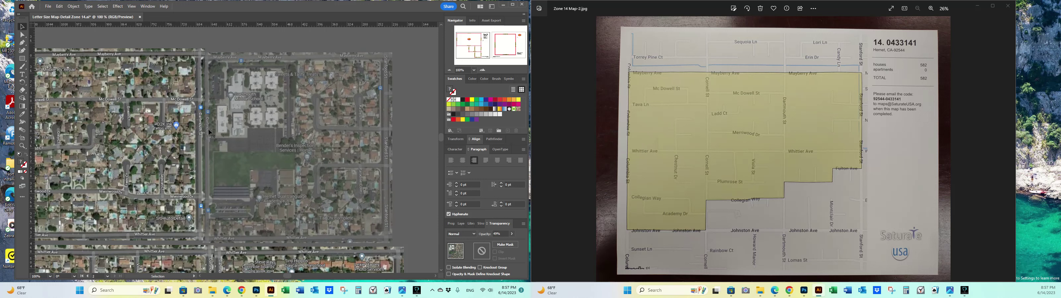
pyautogui.moveTo(226, 136); pyautogui.dragTo(237, 136)
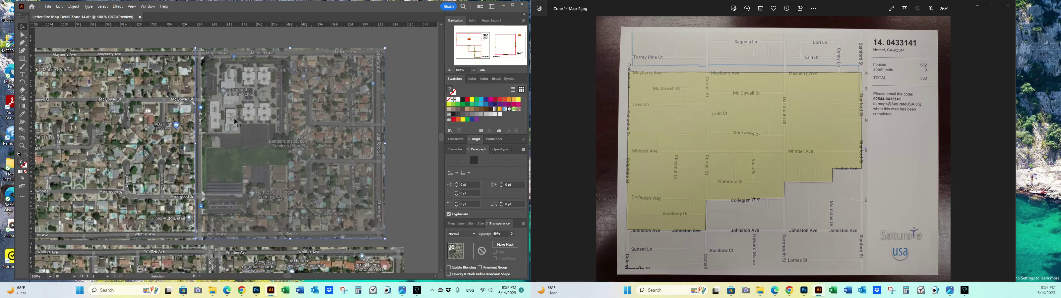
pyautogui.click(512, 234)
pyautogui.moveTo(498, 242); pyautogui.dragTo(511, 242)
pyautogui.click(432, 90)
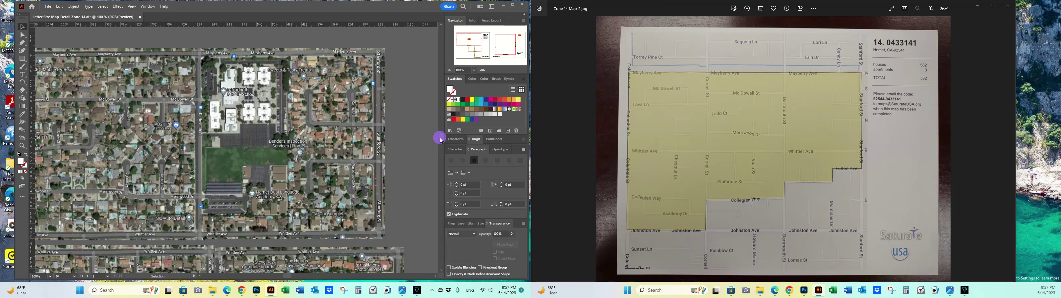
# Select the Zone 14-4, 14-5 and 14-6 images in the lower row together and make them semi-transparent
pyautogui.scroll(-4, 440, 137)
pyautogui.moveTo(284, 277); pyautogui.dragTo(276, 277)
pyautogui.click(209, 193)
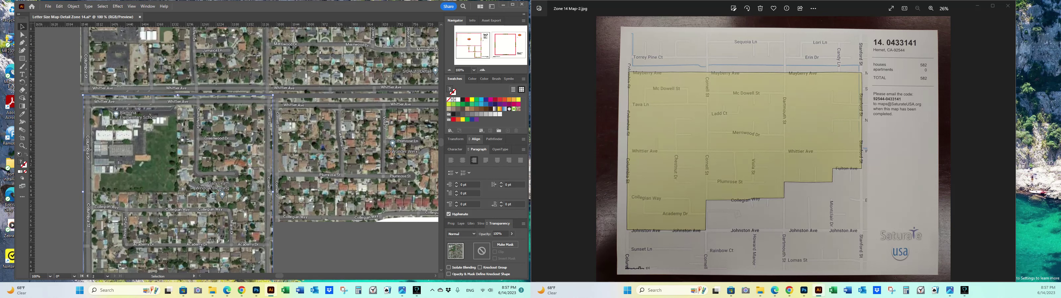
pyautogui.keyDown('shift'); pyautogui.click(339, 173); pyautogui.keyUp('shift')
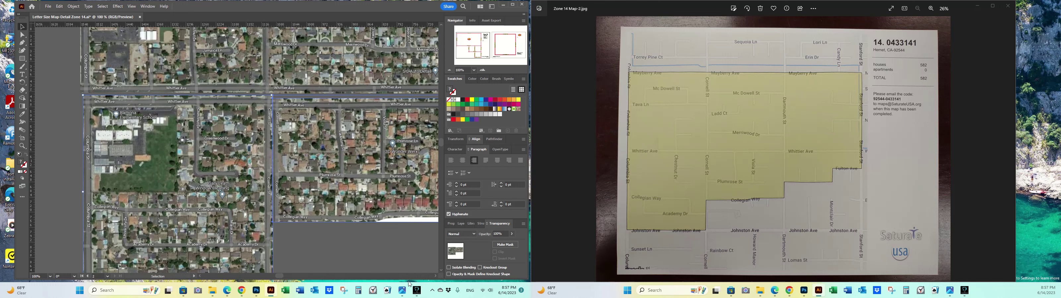
pyautogui.click(311, 239)
pyautogui.click(434, 275)
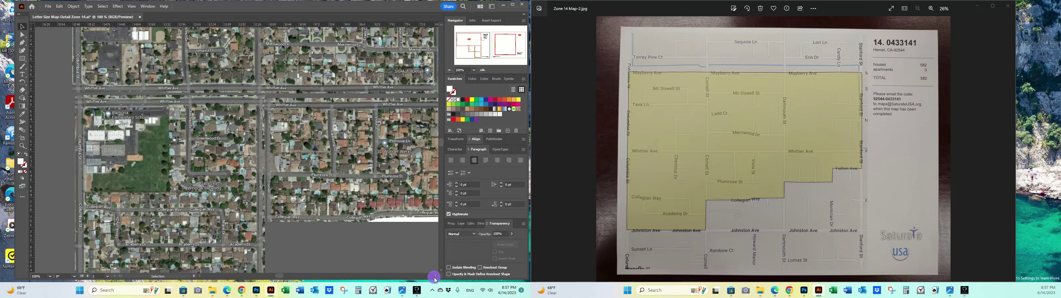
pyautogui.keyDown('shift'); pyautogui.click(410, 147); pyautogui.keyUp('shift')
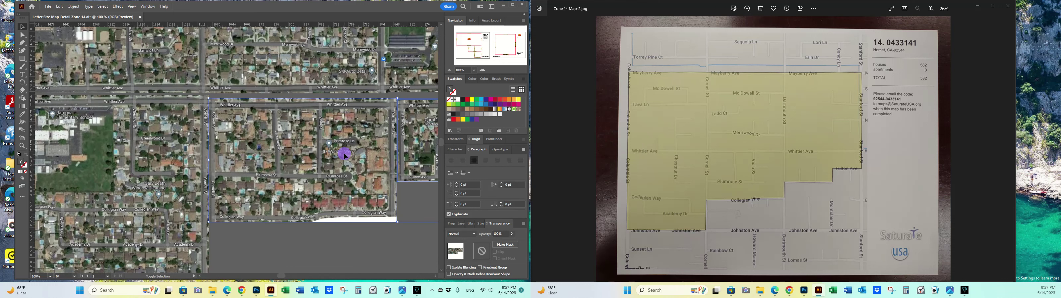
pyautogui.click(513, 234)
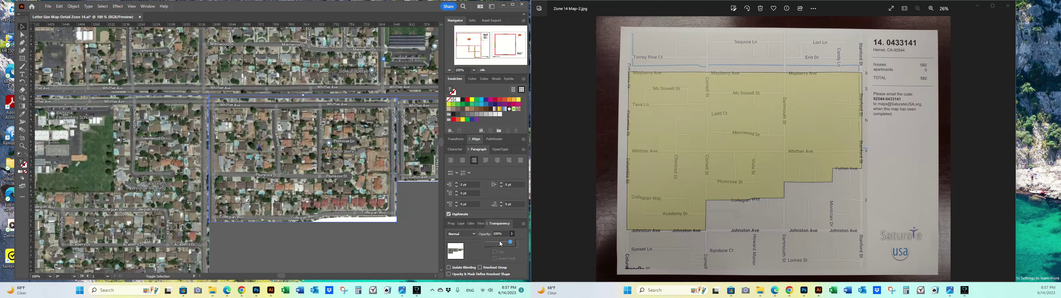
pyautogui.click(501, 244)
pyautogui.click(337, 251)
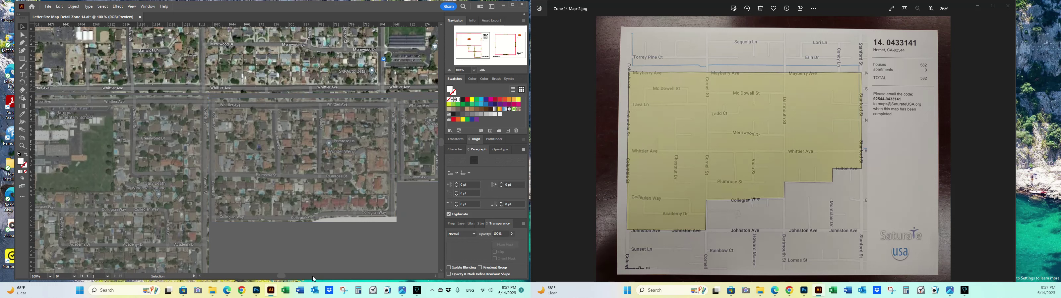
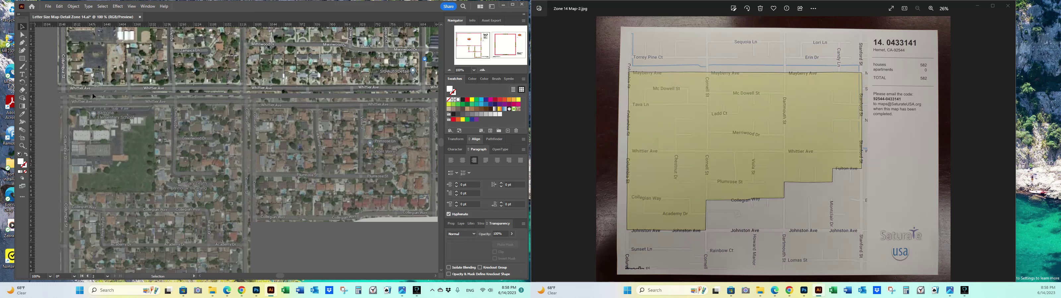
# Line up the semi-transparent Zone 14-4 image's streets with the south edge of the Zone 14-1 image, and restore full opacity
pyautogui.moveTo(119, 156); pyautogui.dragTo(118, 143)
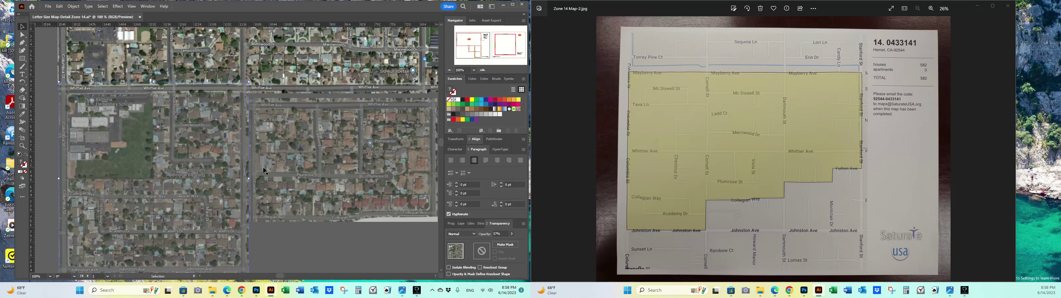
pyautogui.click(512, 234)
pyautogui.moveTo(499, 243); pyautogui.dragTo(510, 242)
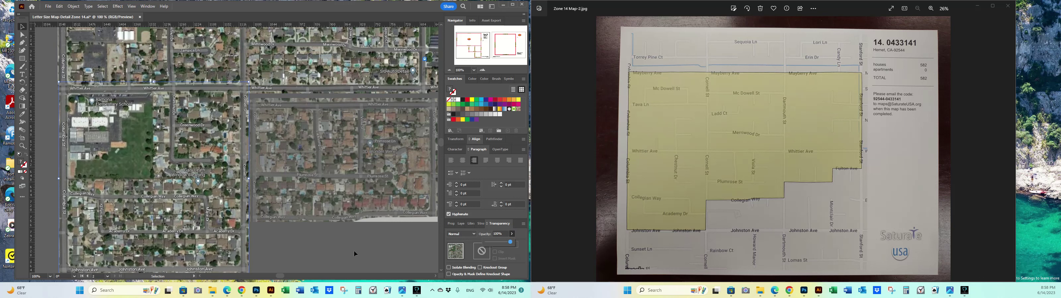
# Move the Zone 14-5 image northwest until its streets match the Zone 14-2 and 14-4 images, and restore its opacity to 100%
pyautogui.click(435, 277)
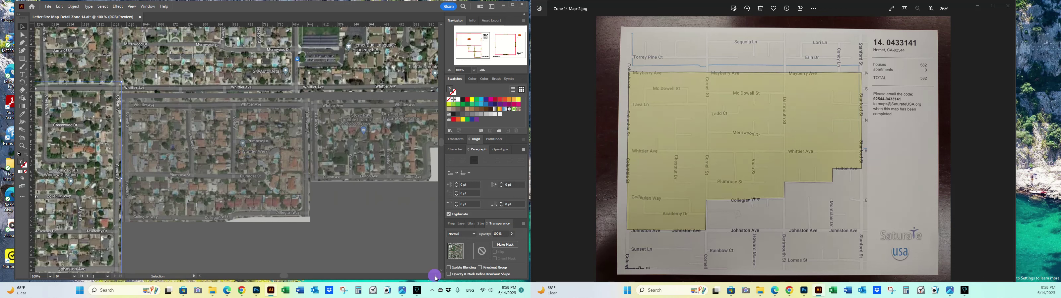
pyautogui.moveTo(201, 171); pyautogui.dragTo(192, 155)
pyautogui.click(498, 234)
pyautogui.write('57')
pyautogui.press('Return')
pyautogui.click(512, 234)
pyautogui.moveTo(500, 243); pyautogui.dragTo(511, 243)
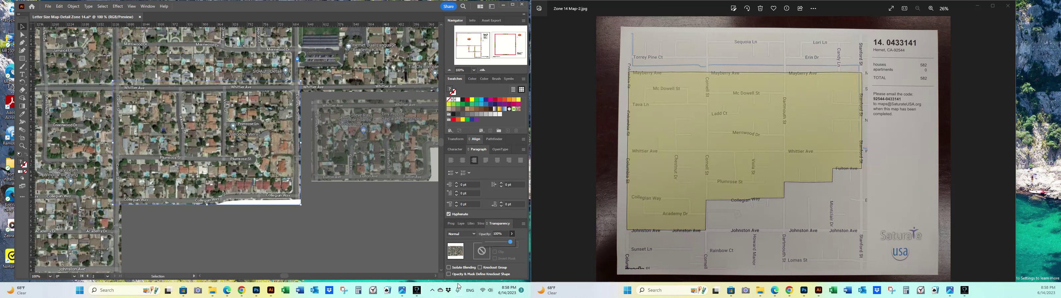
# Align the Zone 14-6 image precisely with the Zone 14-3 and 14-5 images, nudging it into place, and restore its opacity to 100%
pyautogui.hscroll(5, 343, 180)
pyautogui.moveTo(343, 162); pyautogui.dragTo(325, 143)
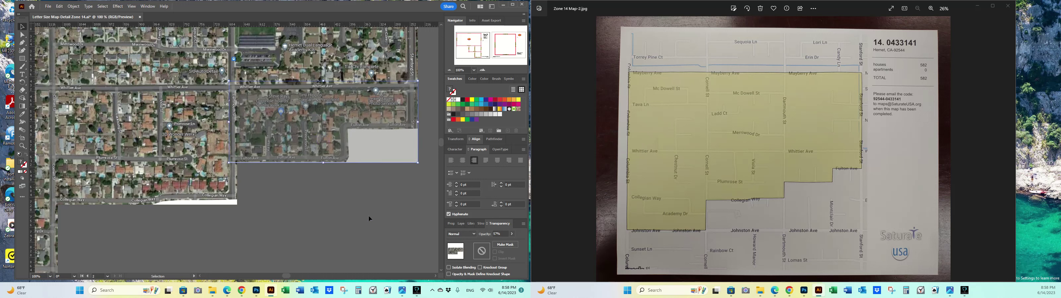
pyautogui.press('Up')
pyautogui.press('Down')
pyautogui.press('Left')
pyautogui.press('Right')
pyautogui.press('Down')
pyautogui.press('Left')
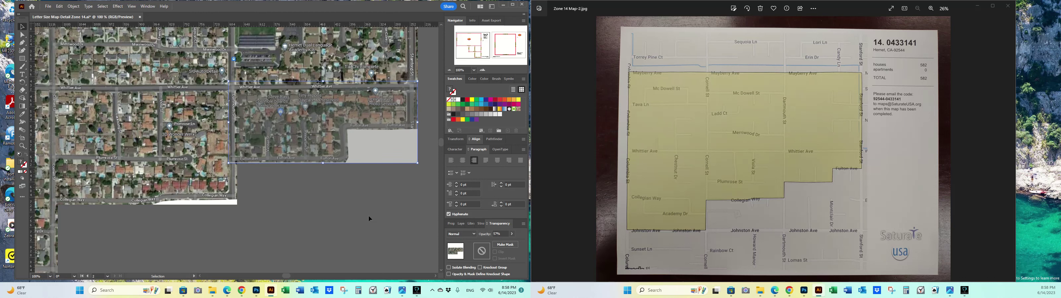
pyautogui.click(511, 234)
pyautogui.moveTo(503, 243); pyautogui.dragTo(525, 240)
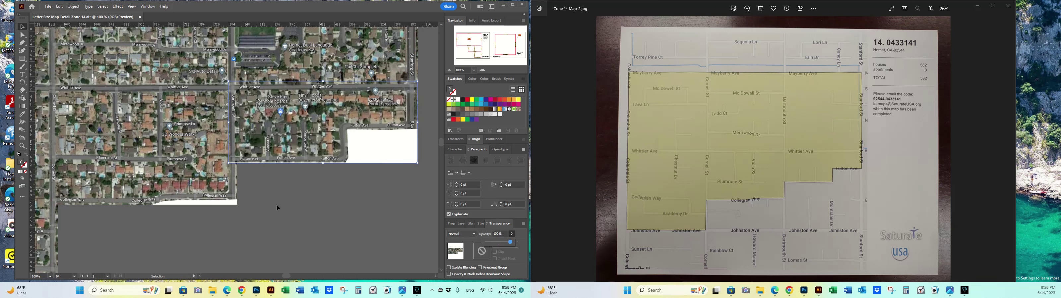
# Deselect the aligned images and save the document
pyautogui.click(298, 189)
pyautogui.press('a')
pyautogui.hotkey('ctrl', 's')
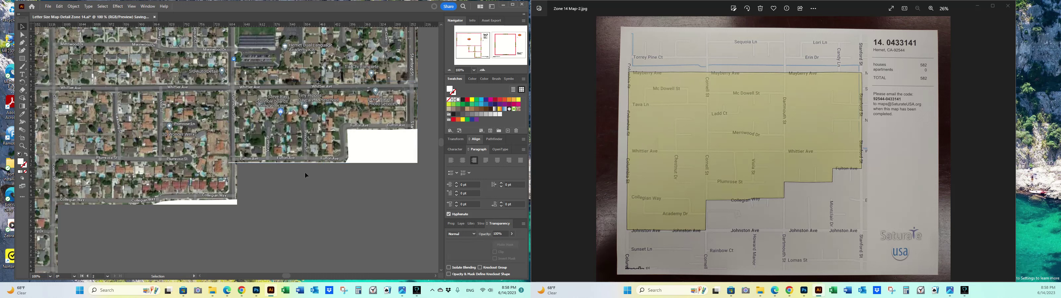
# Select all six aligned satellite images together and move them southwest, farther away from the map pages
pyautogui.click(448, 70)
pyautogui.click(449, 71)
pyautogui.click(448, 70)
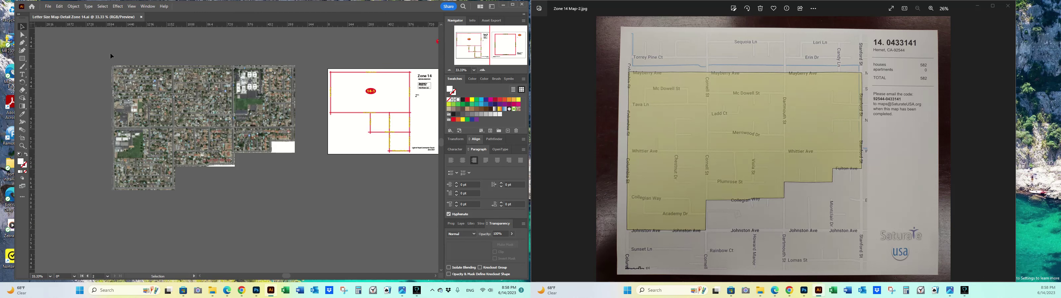
pyautogui.moveTo(302, 180); pyautogui.dragTo(268, 145)
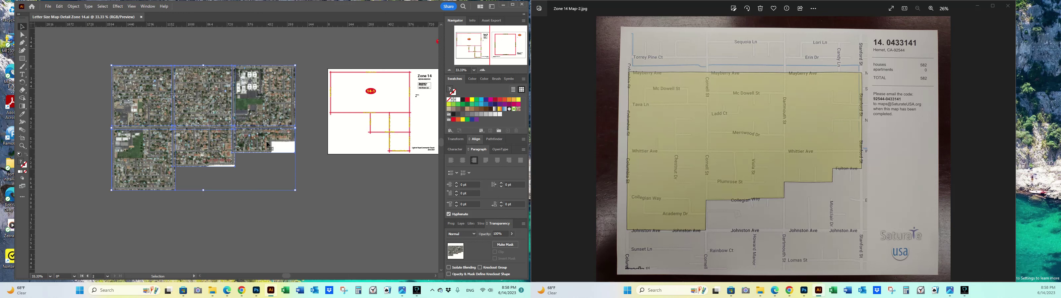
pyautogui.click(334, 213)
pyautogui.moveTo(287, 191); pyautogui.dragTo(268, 96)
pyautogui.moveTo(279, 89); pyautogui.dragTo(241, 109)
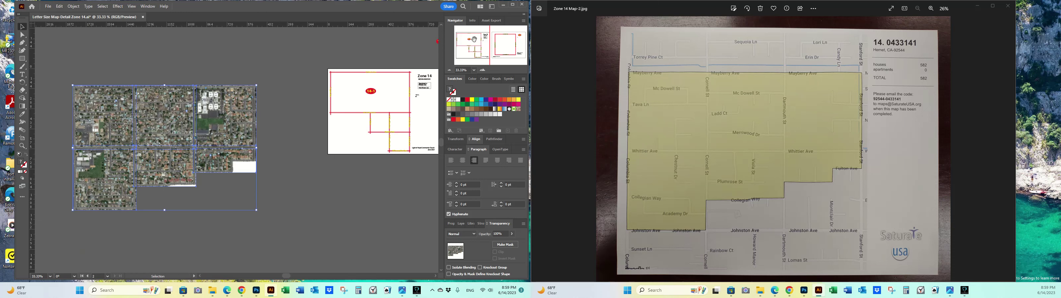
# Move the red street outline with its names and the 14-1 label off the Zone 14 page to the west
pyautogui.hscroll(10, 274, 87)
pyautogui.scroll(2, 274, 87)
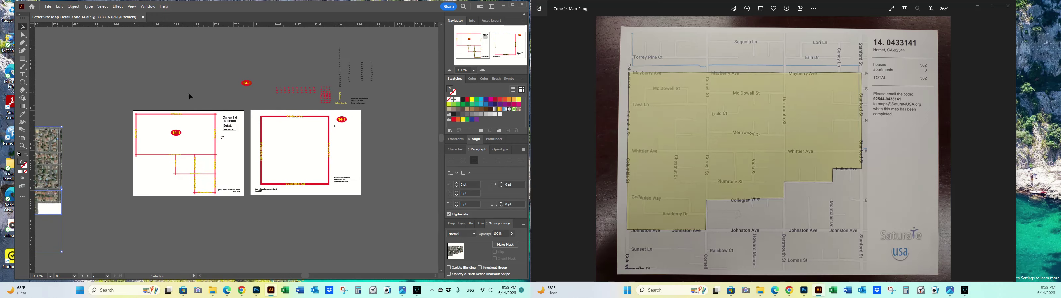
pyautogui.click(483, 72)
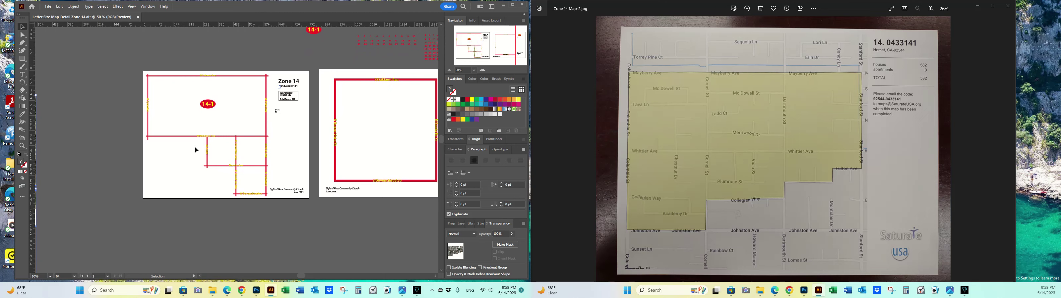
pyautogui.click(155, 116)
pyautogui.click(264, 202)
pyautogui.moveTo(200, 105); pyautogui.dragTo(62, 101)
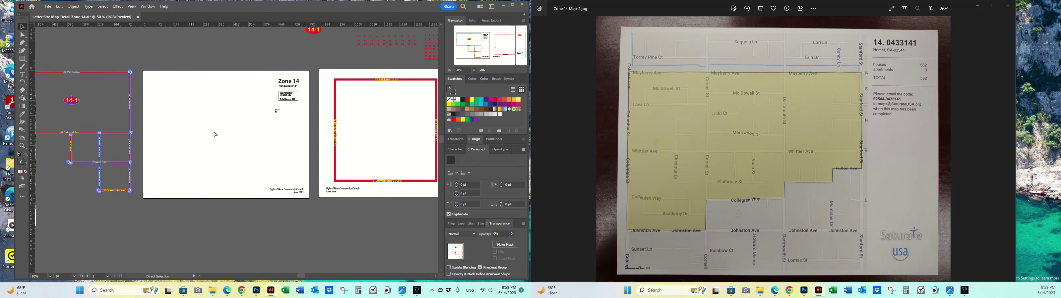
# Paste the six satellite images, scale them down proportionally to fit the Zone 14 page's width, and place them on that page
pyautogui.hotkey('ctrl', 'v')
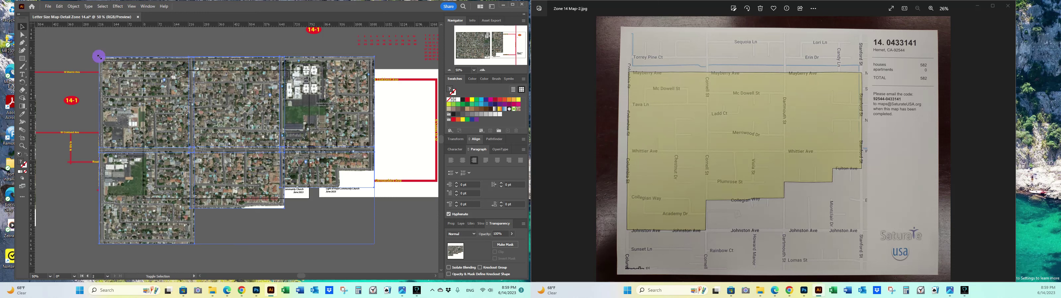
pyautogui.moveTo(98, 57); pyautogui.dragTo(167, 104)
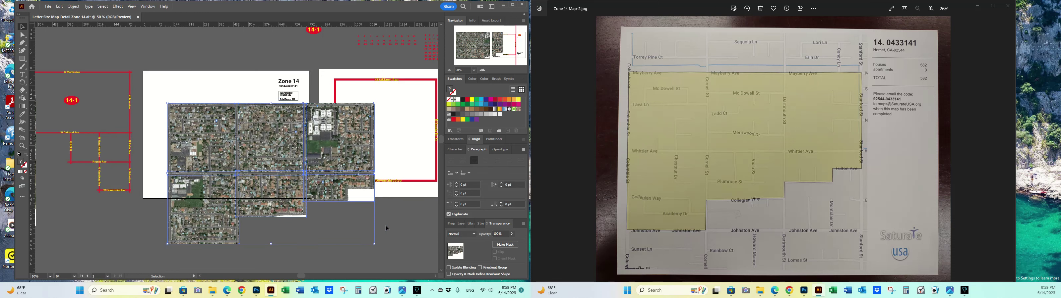
pyautogui.moveTo(375, 244); pyautogui.dragTo(325, 217)
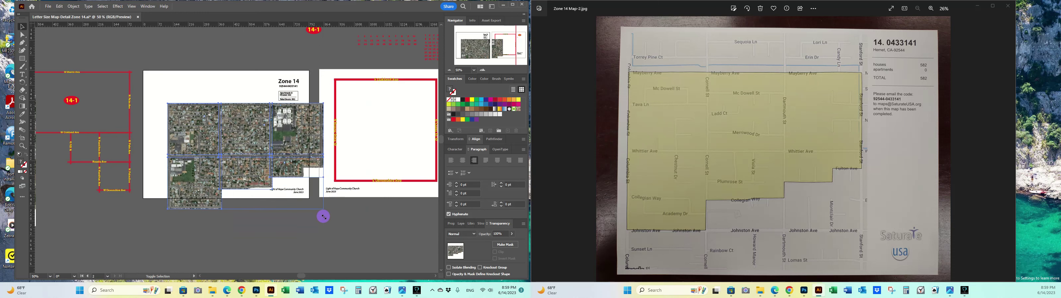
pyautogui.moveTo(252, 131); pyautogui.dragTo(229, 106)
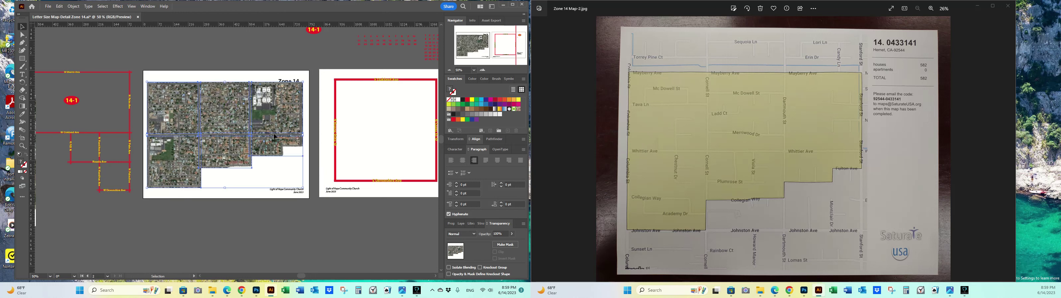
pyautogui.moveTo(303, 190); pyautogui.dragTo(305, 192)
# Clear the Zone 14 page by moving the satellite images and the title and footer text below it
pyautogui.moveTo(229, 107); pyautogui.dragTo(133, 239)
pyautogui.moveTo(260, 67); pyautogui.dragTo(306, 214)
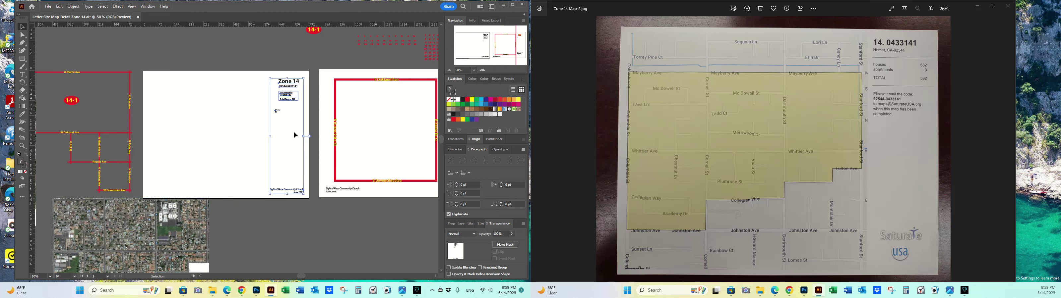
pyautogui.moveTo(287, 81); pyautogui.dragTo(295, 219)
pyautogui.scroll(-2, 247, 153)
pyautogui.scroll(-2, 239, 164)
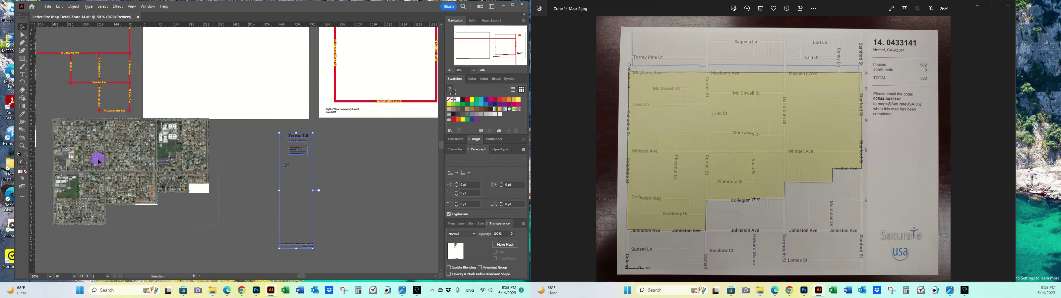
# Move the six-image satellite map back onto the Zone 14 page, center it within the page, and save the document
pyautogui.click(200, 161)
pyautogui.scroll(5, 200, 160)
pyautogui.moveTo(189, 219); pyautogui.dragTo(285, 98)
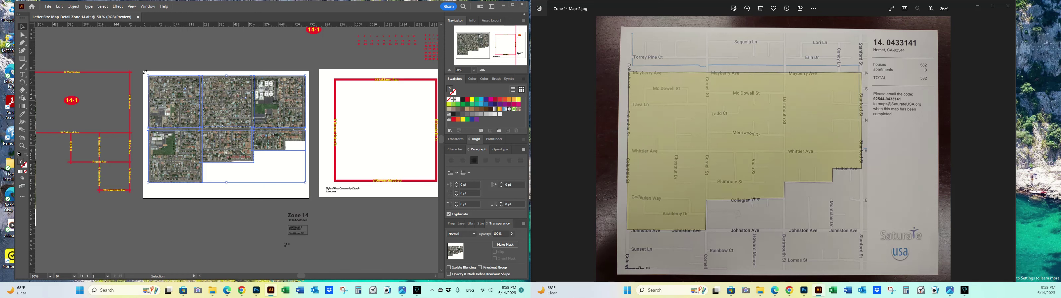
pyautogui.moveTo(148, 76); pyautogui.dragTo(144, 69)
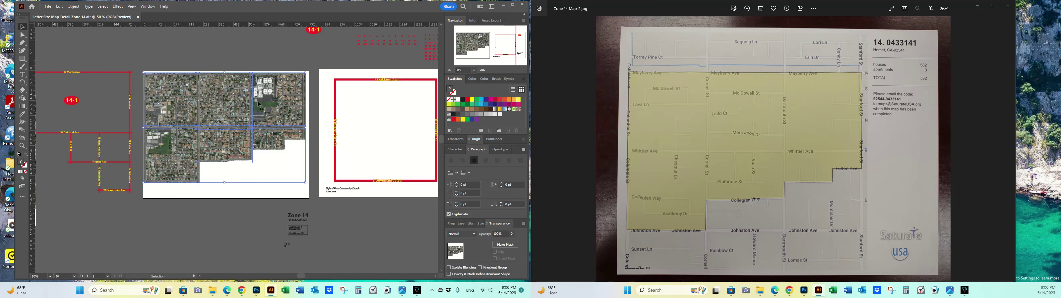
pyautogui.hotkey('ctrl', 'z')
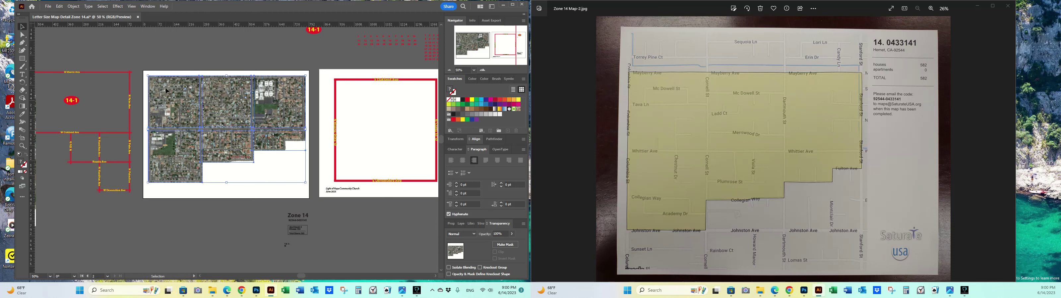
pyautogui.moveTo(238, 117); pyautogui.dragTo(240, 122)
pyautogui.click(355, 244)
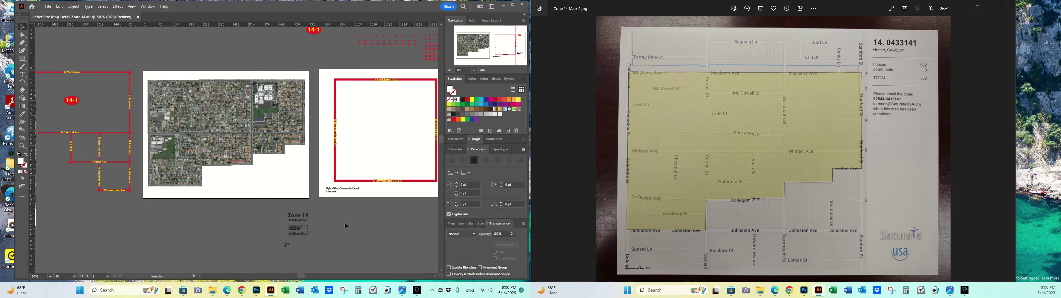
pyautogui.hotkey('ctrl', 's')
# Place the Zone 14 title and code in the white area under the map's southeast corner, and send the satellite images to the back
pyautogui.moveTo(279, 213); pyautogui.dragTo(288, 164)
pyautogui.click(139, 62)
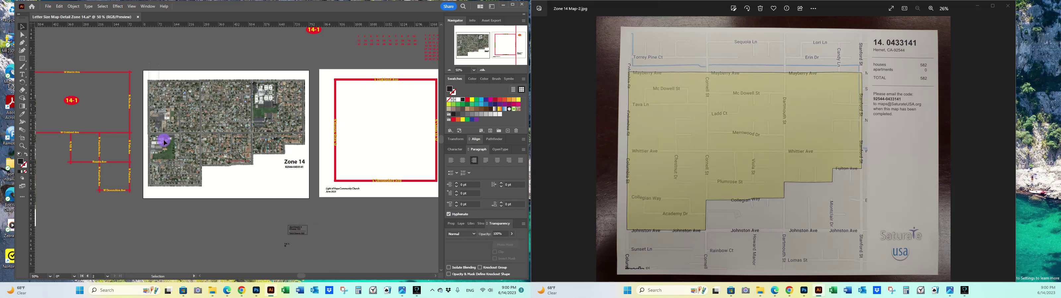
pyautogui.click(266, 192)
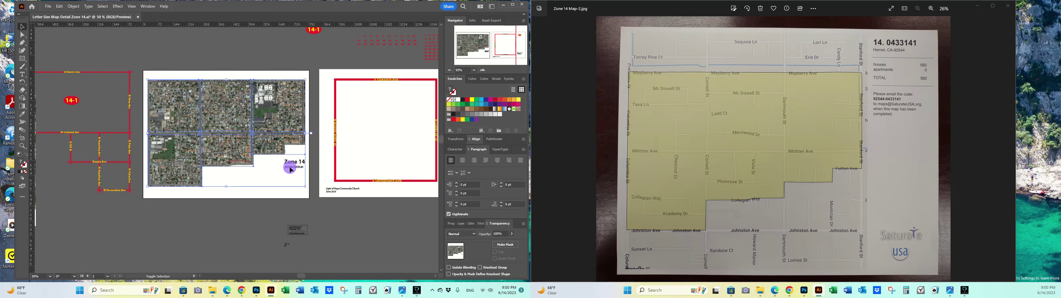
pyautogui.rightClick(274, 185)
pyautogui.moveTo(289, 195)
pyautogui.click(350, 217)
pyautogui.click(229, 233)
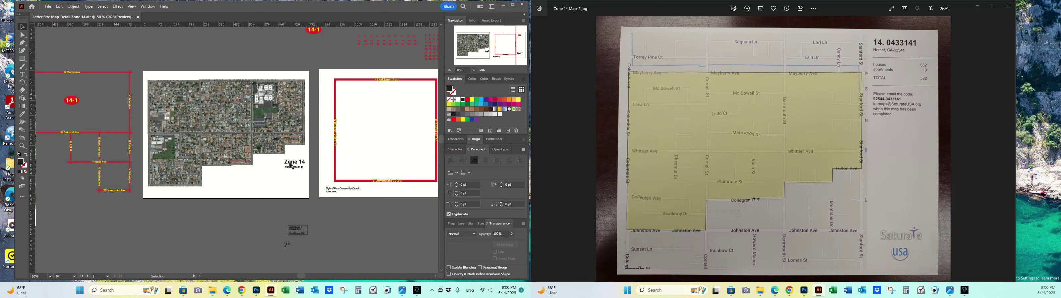
pyautogui.moveTo(733, 129); pyautogui.dragTo(696, 134)
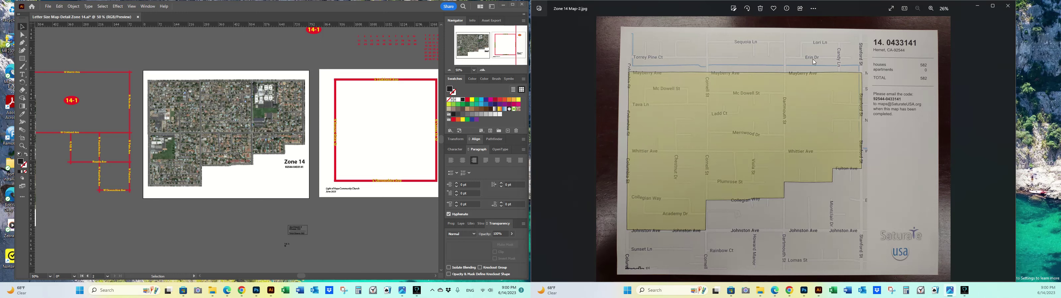
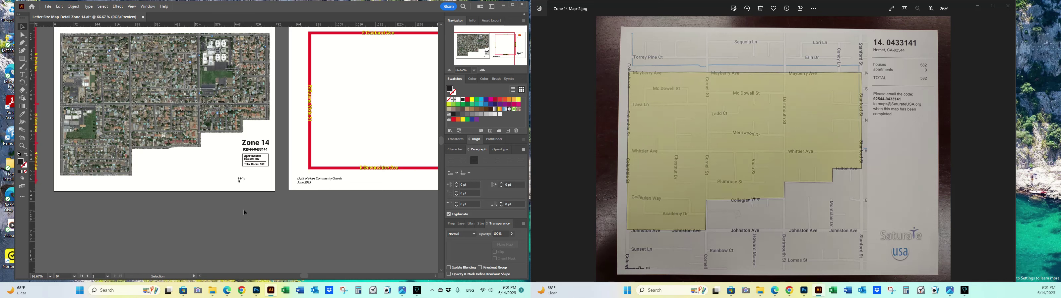
# Move the small 14-1 text into the white area just below the map's central blocks
pyautogui.moveTo(241, 181); pyautogui.dragTo(154, 161)
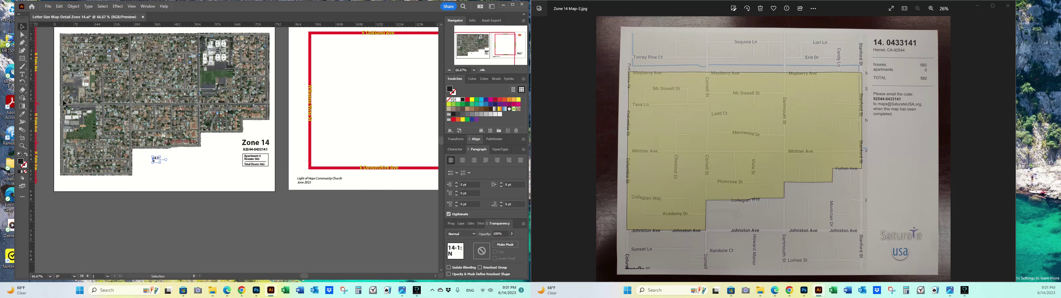
pyautogui.click(167, 180)
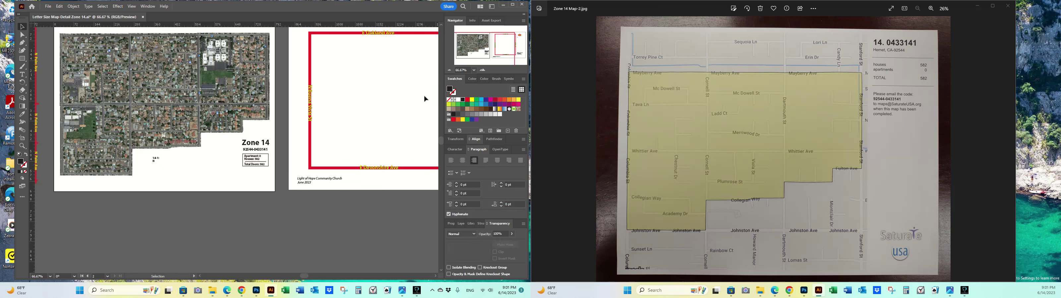
# Move the horizontal red W Menlo Ave street line onto the map's north edge, starting at its northwest corner
pyautogui.moveTo(483, 52); pyautogui.dragTo(473, 44)
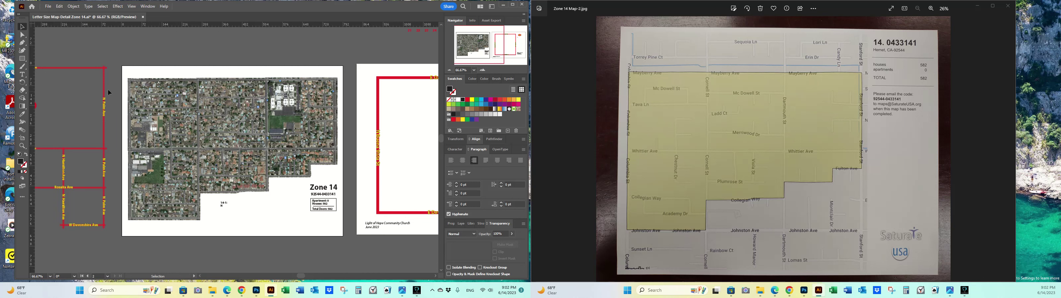
pyautogui.moveTo(473, 45); pyautogui.dragTo(457, 44)
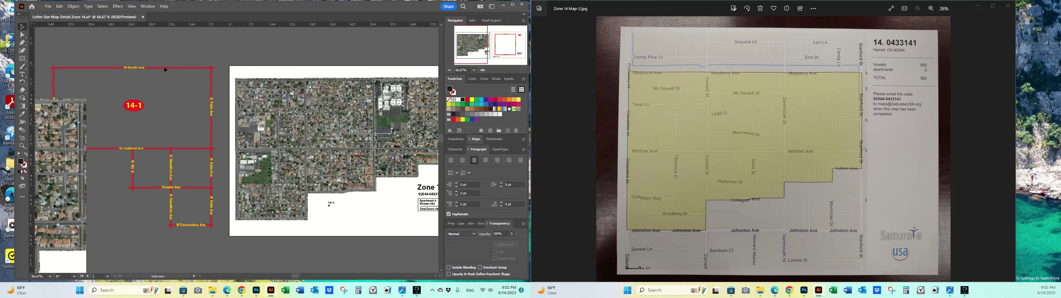
pyautogui.moveTo(457, 46); pyautogui.dragTo(464, 46)
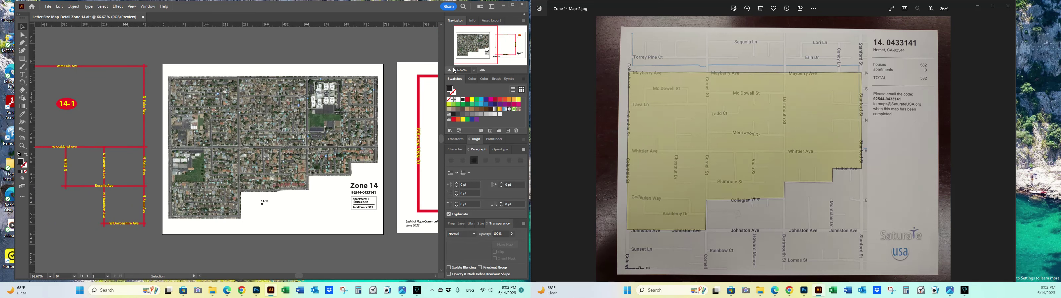
pyautogui.click(483, 70)
pyautogui.moveTo(472, 45); pyautogui.dragTo(463, 43)
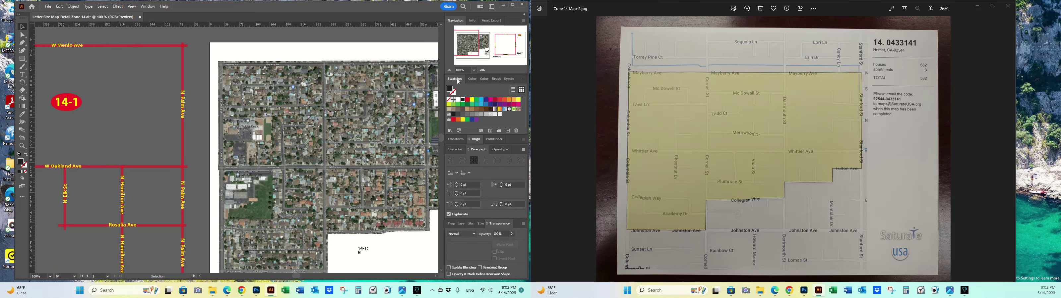
pyautogui.click(449, 70)
pyautogui.moveTo(470, 46); pyautogui.dragTo(466, 47)
pyautogui.click(306, 239)
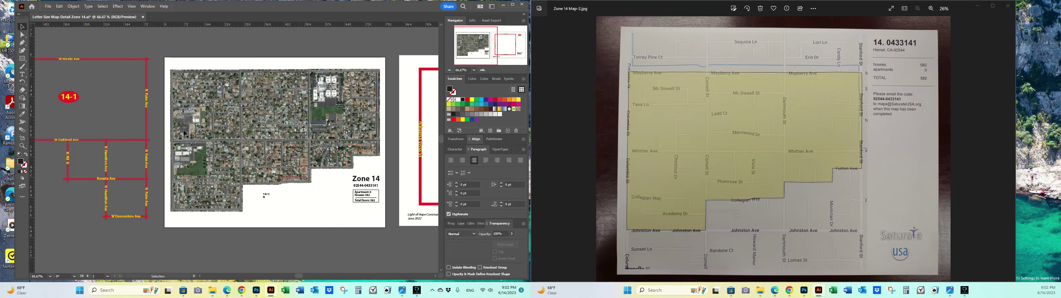
pyautogui.moveTo(97, 61); pyautogui.dragTo(280, 72)
pyautogui.click(483, 69)
pyautogui.click(476, 47)
pyautogui.moveTo(476, 47); pyautogui.dragTo(468, 44)
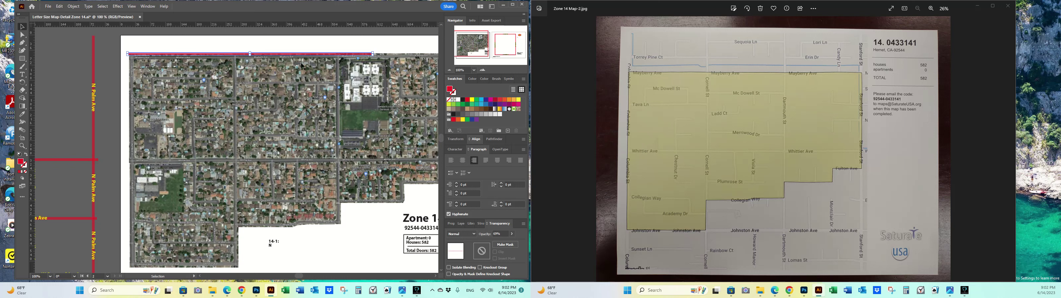
pyautogui.moveTo(227, 54); pyautogui.dragTo(226, 52)
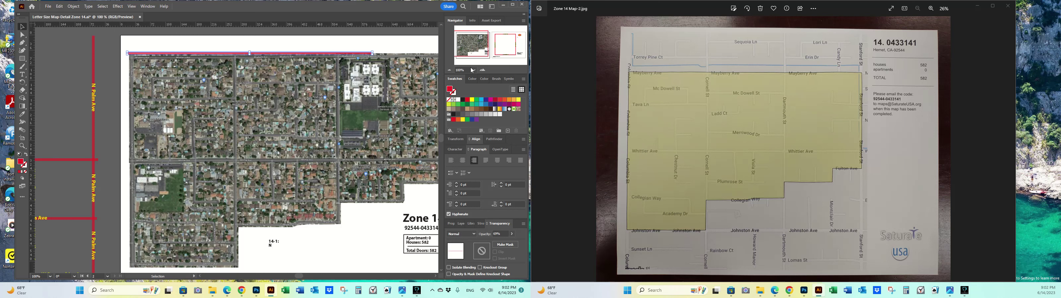
# Move the vertical red N Palm Ave street line onto the map's east edge
pyautogui.moveTo(462, 44); pyautogui.dragTo(467, 42)
pyautogui.click(448, 70)
pyautogui.click(448, 71)
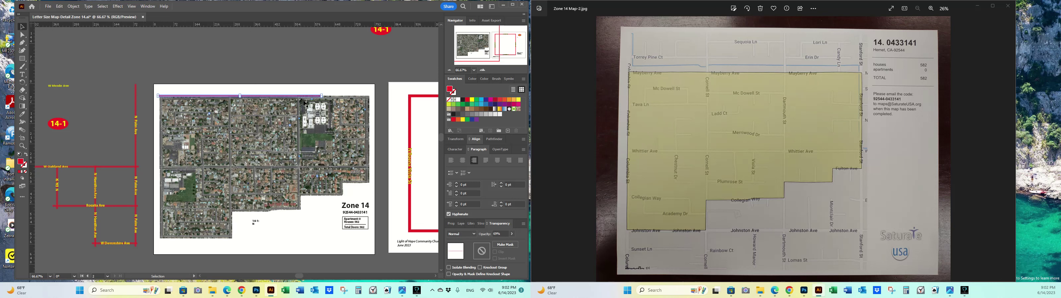
pyautogui.moveTo(135, 153); pyautogui.dragTo(369, 163)
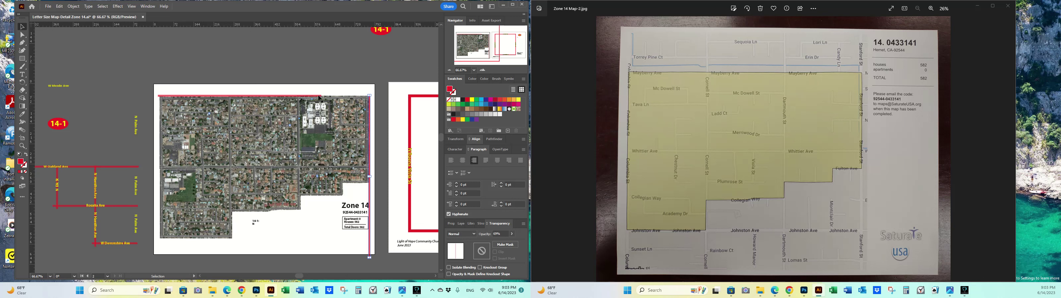
pyautogui.click(234, 75)
# Lock the six satellite images in place and save the document
pyautogui.moveTo(153, 126); pyautogui.dragTo(335, 208)
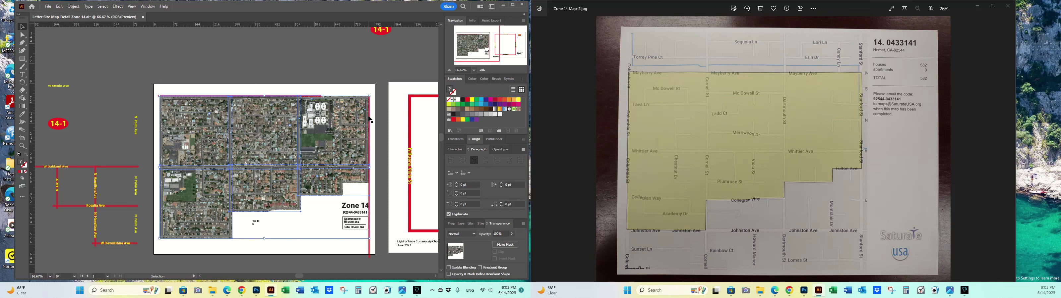
pyautogui.click(73, 7)
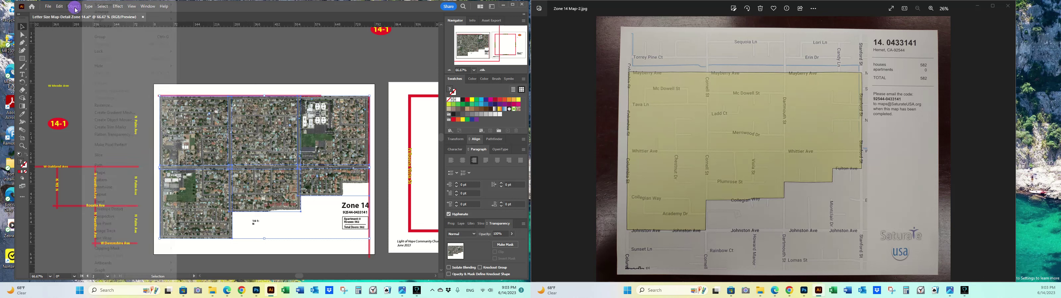
pyautogui.moveTo(101, 52)
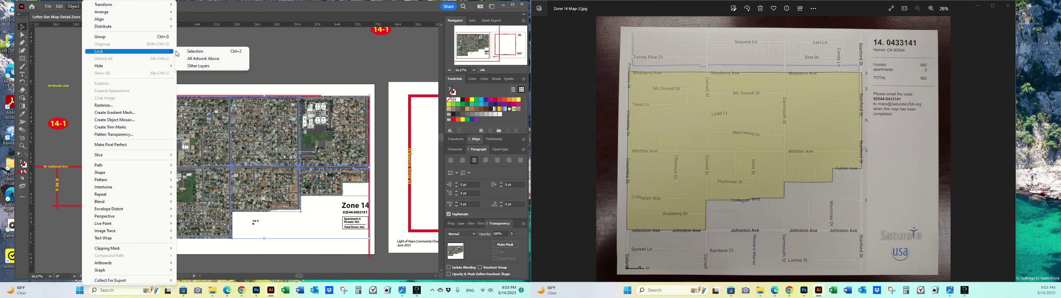
pyautogui.click(195, 51)
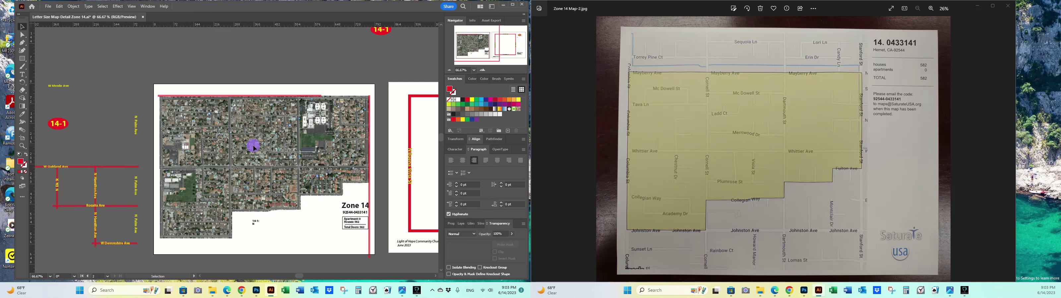
pyautogui.press('a')
pyautogui.press('v')
pyautogui.hotkey('ctrl', 's')
# Lengthen the red line on the map's north edge so it reaches the vertical line at the northeast corner
pyautogui.click(483, 70)
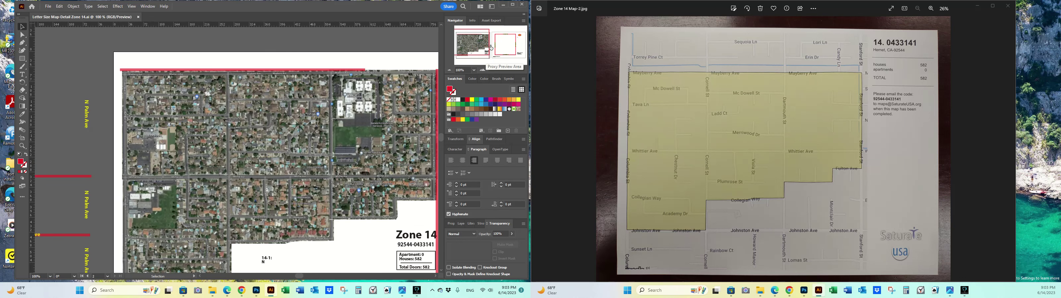
pyautogui.click(479, 44)
pyautogui.click(335, 74)
pyautogui.moveTo(336, 75); pyautogui.dragTo(409, 76)
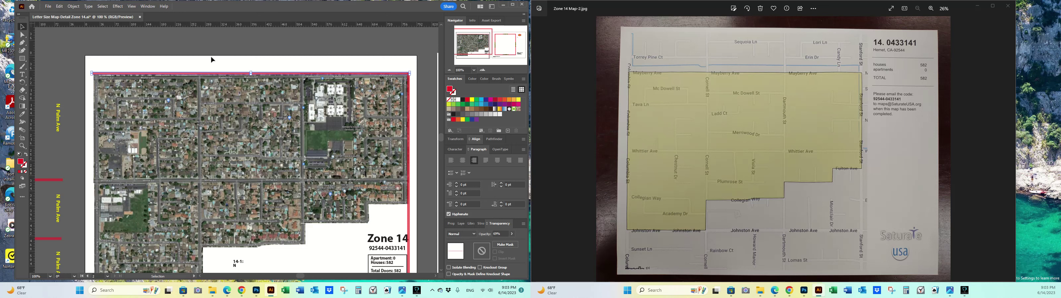
pyautogui.click(216, 71)
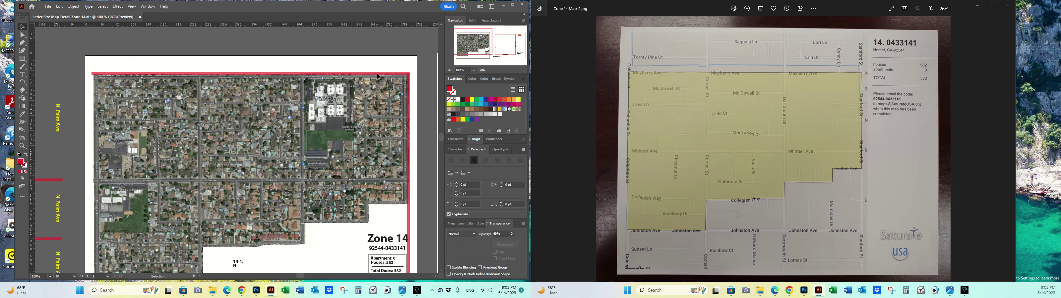
# Shorten the vertical red line on the east edge so it ends at the map's southeast corner
pyautogui.scroll(-4, 397, 160)
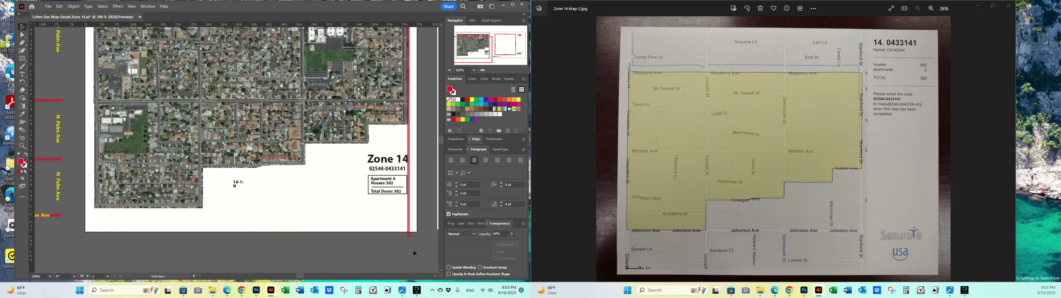
pyautogui.moveTo(403, 240); pyautogui.dragTo(407, 127)
pyautogui.click(396, 138)
pyautogui.scroll(3, 395, 137)
pyautogui.click(410, 109)
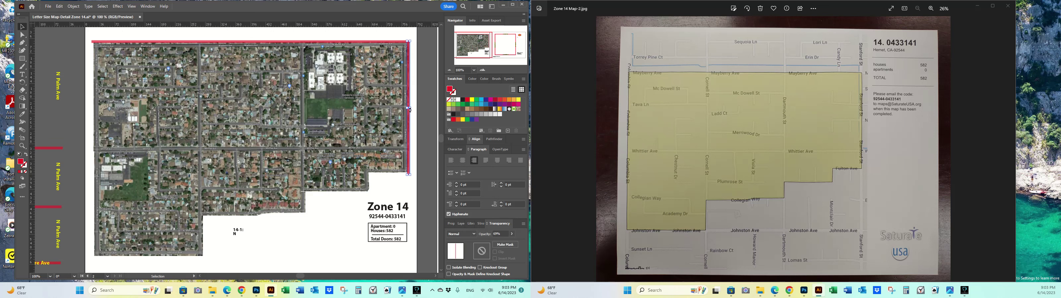
# Duplicate the north boundary line and move the copy down onto the horizontal street crossing the middle of the map
pyautogui.click(190, 41)
pyautogui.moveTo(252, 41); pyautogui.dragTo(251, 41)
pyautogui.click(116, 68)
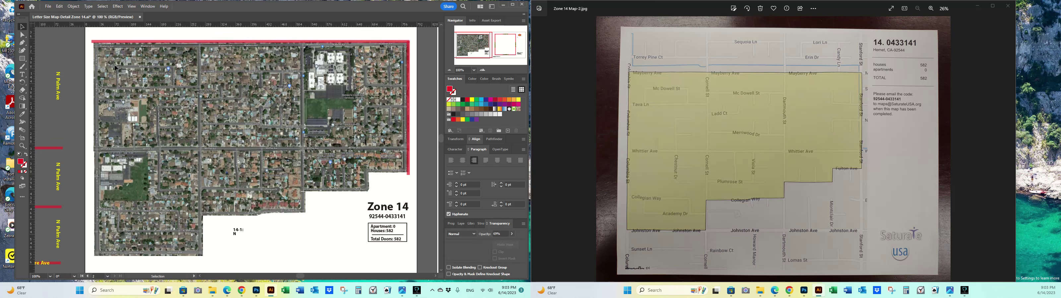
pyautogui.click(235, 41)
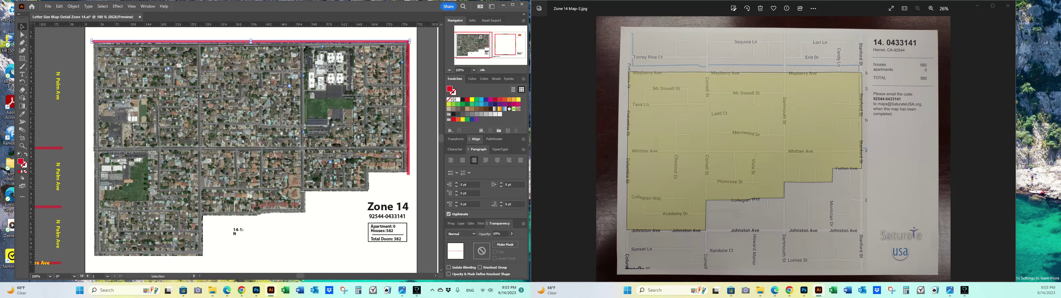
pyautogui.click(420, 99)
pyautogui.click(227, 42)
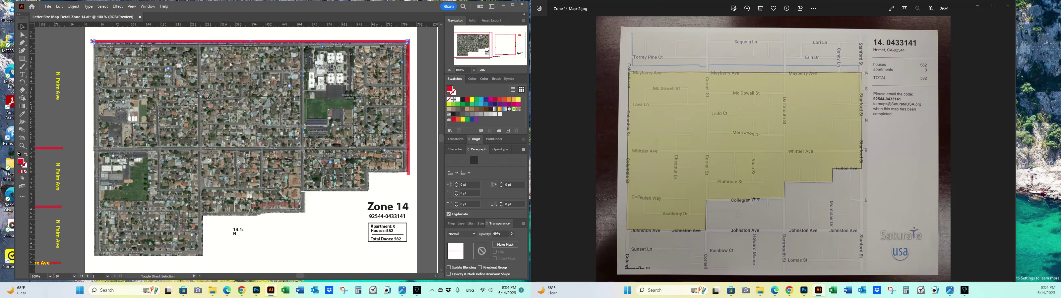
pyautogui.hotkey('shift', 'Down')
pyautogui.hotkey('shift', 'Down')
pyautogui.hotkey('shift', 'Down')
pyautogui.hotkey('shift', 'Down')
pyautogui.hotkey('shift', 'Down')
pyautogui.hotkey('shift', 'Down')
pyautogui.hotkey('shift', 'Down')
pyautogui.hotkey('shift', 'Down')
pyautogui.hotkey('shift', 'Down')
pyautogui.hotkey('shift', 'Down')
pyautogui.hotkey('shift', 'Down')
pyautogui.hotkey('shift', 'Down')
pyautogui.hotkey('shift', 'Down')
pyautogui.hotkey('shift', 'Down')
pyautogui.hotkey('shift', 'Down')
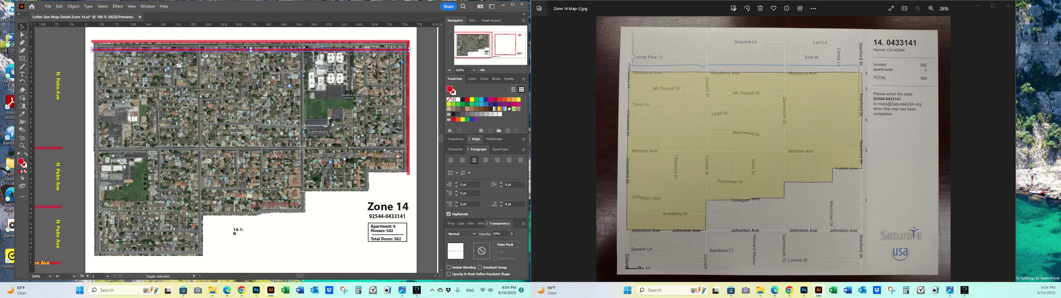
pyautogui.hotkey('shift', 'Down')
pyautogui.hotkey('shift', 'Down')
pyautogui.hotkey('shift', 'Down')
pyautogui.hotkey('shift', 'Down')
pyautogui.hotkey('shift', 'Down')
pyautogui.hotkey('shift', 'Down')
pyautogui.hotkey('shift', 'Down')
pyautogui.hotkey('shift', 'Down')
pyautogui.hotkey('shift', 'Down')
pyautogui.hotkey('shift', 'Down')
pyautogui.press('Down')
pyautogui.press('Down')
pyautogui.press('Down')
pyautogui.press('Down')
pyautogui.press('Down')
pyautogui.press('Down')
pyautogui.press('Down')
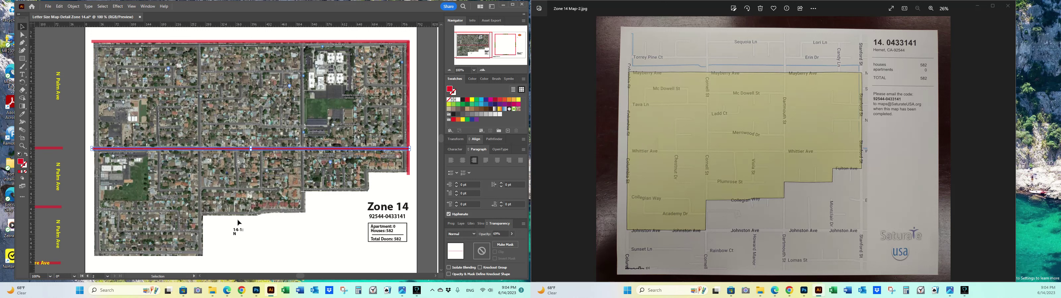
# Paste another copy of the horizontal red line and align it along the south edge of the southwest block
pyautogui.scroll(-3, 263, 223)
pyautogui.hotkey('ctrl', 'v')
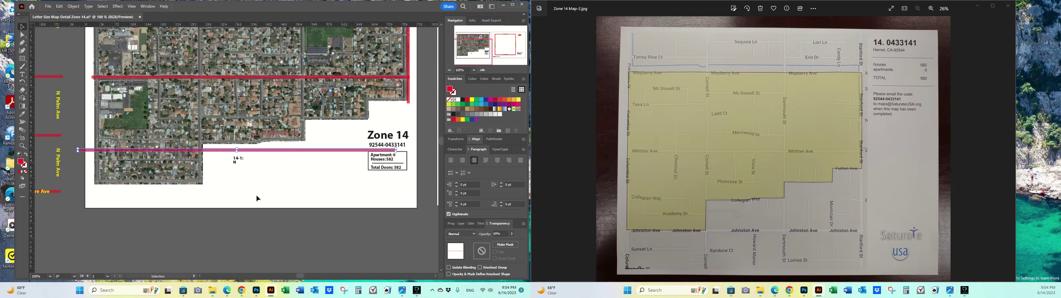
pyautogui.scroll(2, 257, 198)
pyautogui.moveTo(211, 190); pyautogui.dragTo(222, 226)
pyautogui.hotkey('ctrl', 'z')
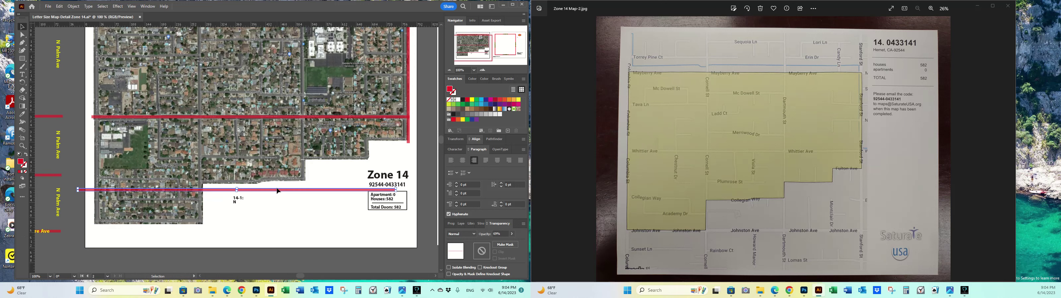
pyautogui.hotkey('shift', 'Down')
pyautogui.hotkey('shift', 'Down')
pyautogui.hotkey('shift', 'Down')
pyautogui.hotkey('shift', 'Down')
pyautogui.hotkey('shift', 'Down')
pyautogui.hotkey('shift', 'Down')
pyautogui.hotkey('shift', 'Down')
pyautogui.hotkey('shift', 'Down')
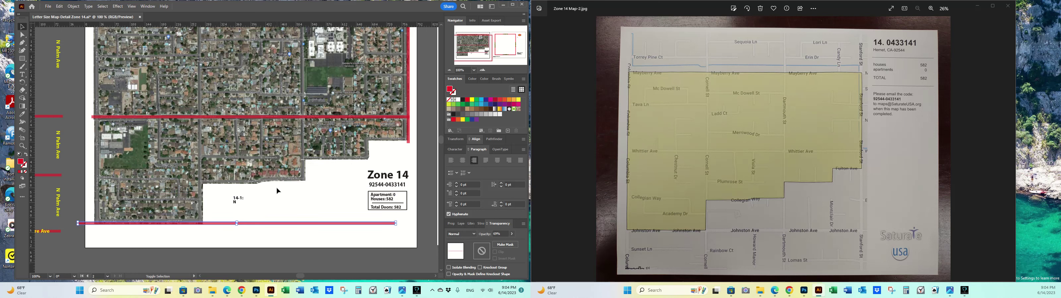
pyautogui.moveTo(265, 224); pyautogui.dragTo(279, 225)
pyautogui.click(417, 234)
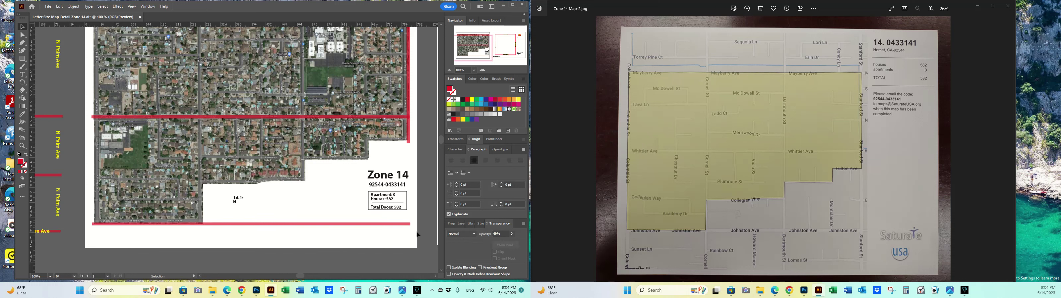
# Shorten the southernmost red line so it ends at the southwest block's southeast corner
pyautogui.click(407, 223)
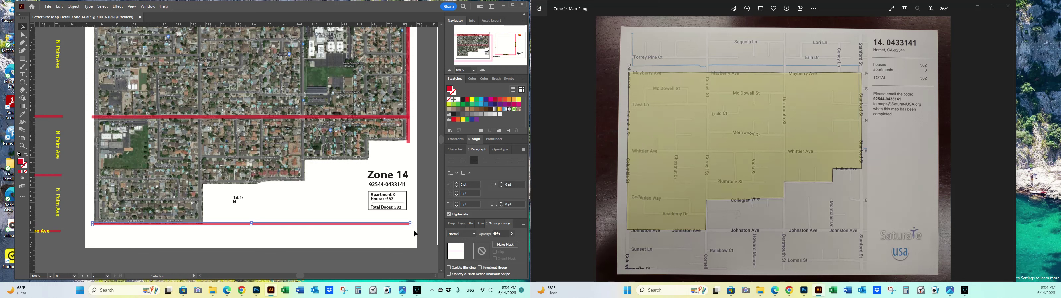
pyautogui.moveTo(410, 223); pyautogui.dragTo(205, 222)
pyautogui.click(267, 226)
# Copy the shortened south line and place the copy along the south edge of the middle block
pyautogui.press('a')
pyautogui.click(190, 224)
pyautogui.hotkey('ctrl', 'c')
pyautogui.press('v')
pyautogui.hotkey('ctrl', 'v')
pyautogui.moveTo(211, 153); pyautogui.dragTo(231, 185)
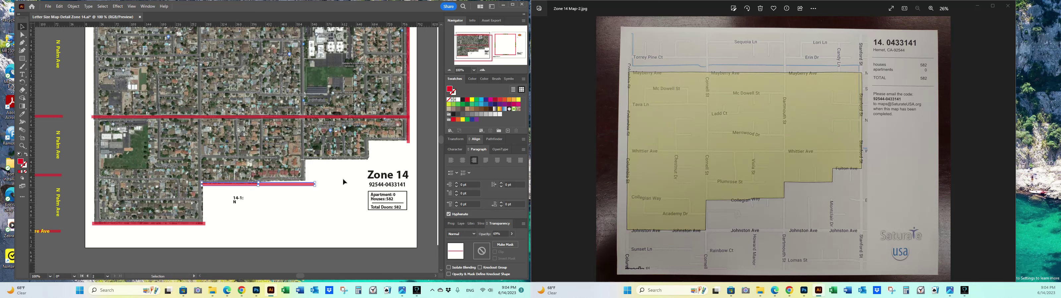
pyautogui.click(319, 200)
# Shorten the red line under the middle block so it ends at that block's southeast corner
pyautogui.click(24, 36)
pyautogui.moveTo(315, 180); pyautogui.dragTo(314, 181)
pyautogui.press('Left')
pyautogui.press('Left')
pyautogui.press('Left')
pyautogui.press('Left')
pyautogui.press('Left')
pyautogui.press('Left')
pyautogui.press('Left')
pyautogui.press('Left')
pyautogui.press('Left')
pyautogui.press('Left')
pyautogui.press('Left')
pyautogui.press('Left')
pyautogui.press('Left')
pyautogui.press('Left')
pyautogui.press('Left')
pyautogui.press('Left')
pyautogui.press('Left')
pyautogui.press('Left')
pyautogui.press('Left')
pyautogui.press('Left')
pyautogui.click(299, 217)
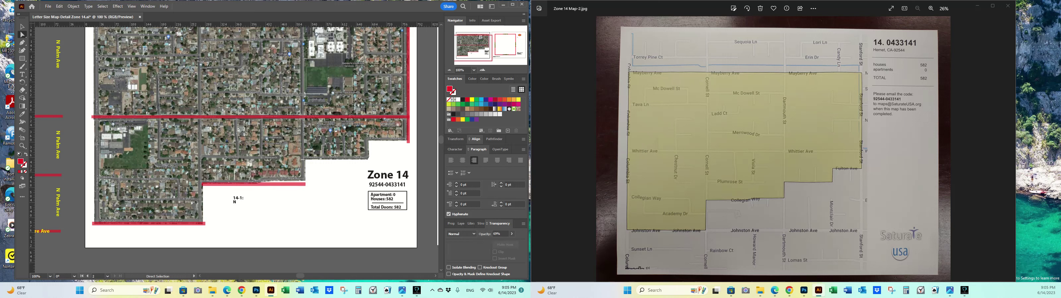
# Duplicate the middle block's south line and place the copy along the next block's south edge to the east
pyautogui.click(22, 26)
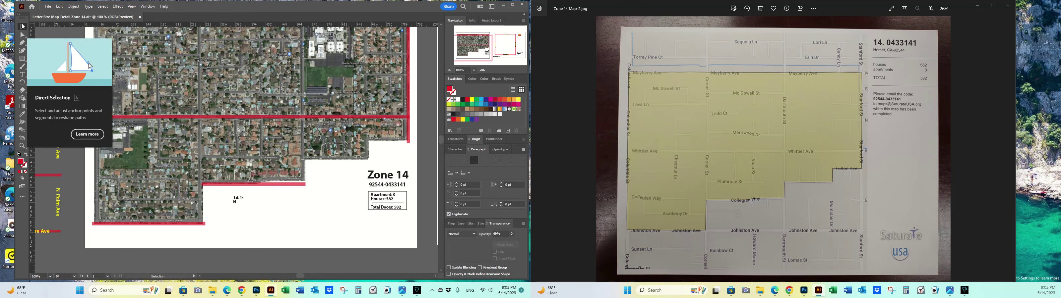
pyautogui.press('a')
pyautogui.click(273, 185)
pyautogui.moveTo(289, 184); pyautogui.dragTo(388, 163)
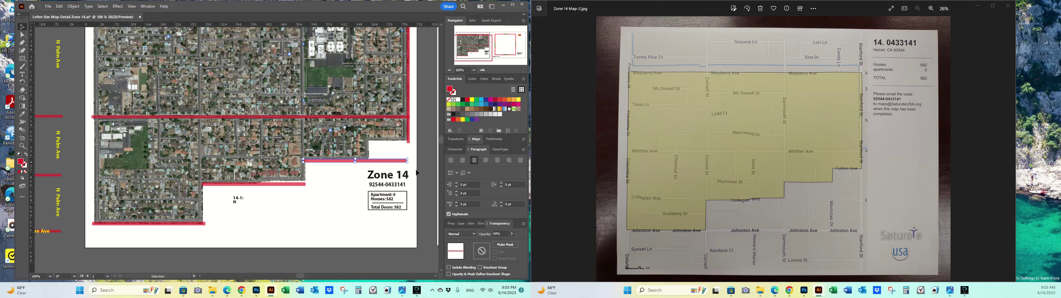
pyautogui.click(342, 193)
pyautogui.click(393, 161)
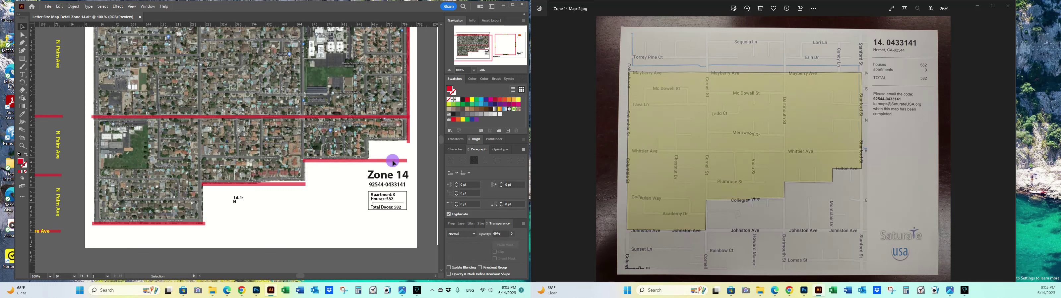
# Replace the copied line with a red Pen path stepping along the southeast blocks' south edges and retracing its corners back to the start
pyautogui.press('Delete')
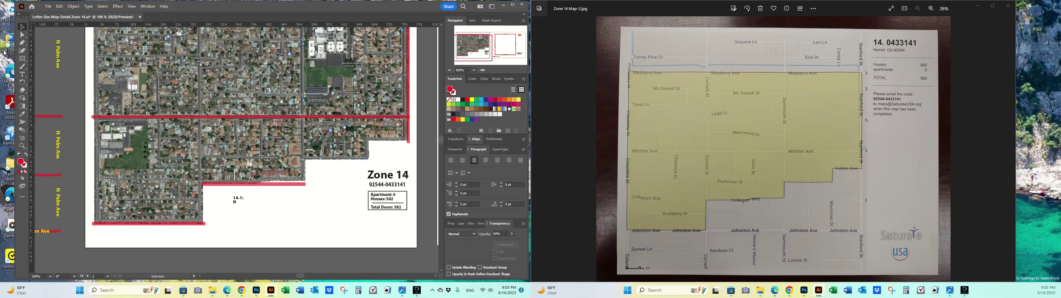
pyautogui.click(23, 43)
pyautogui.click(23, 44)
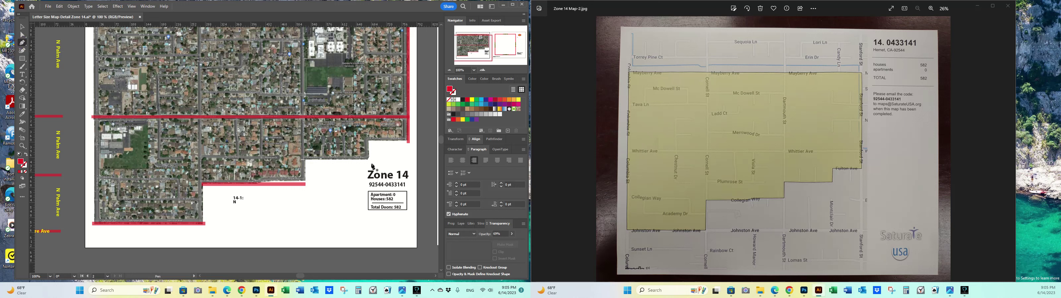
pyautogui.click(305, 159)
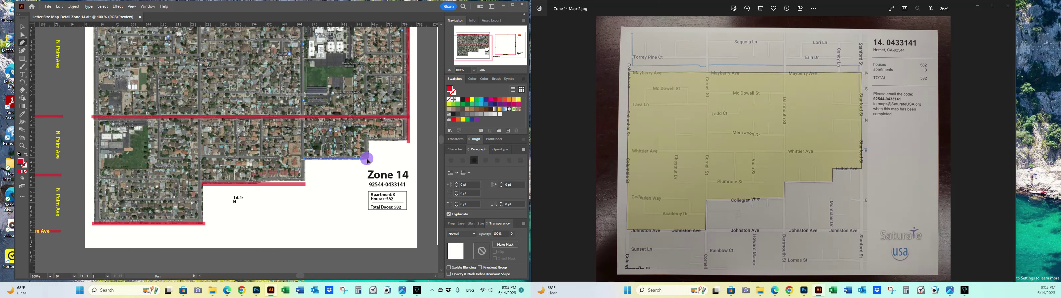
pyautogui.click(369, 159)
pyautogui.click(369, 142)
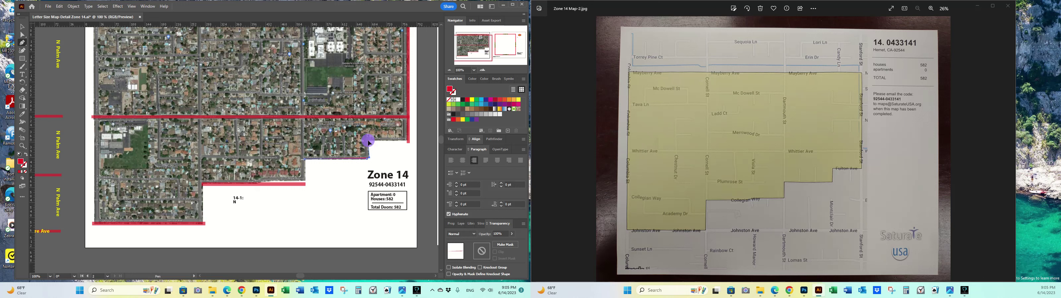
pyautogui.click(408, 141)
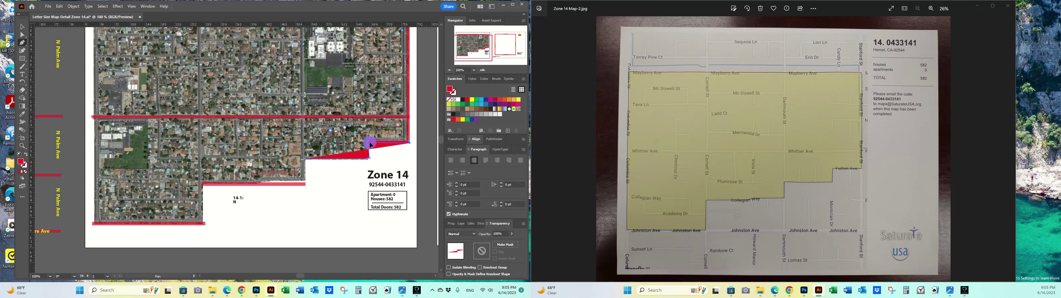
pyautogui.click(370, 158)
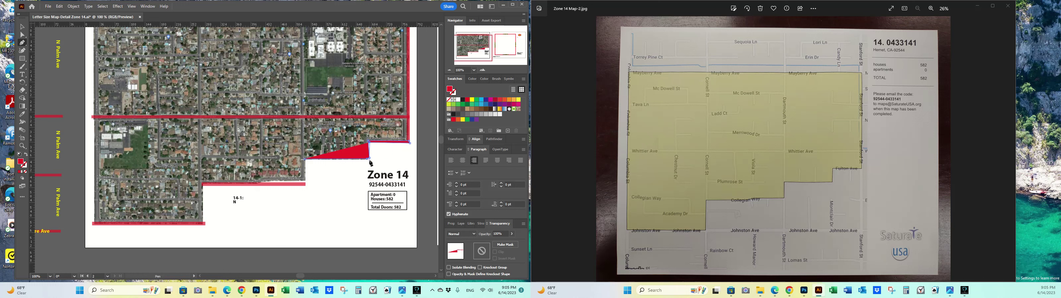
pyautogui.click(369, 159)
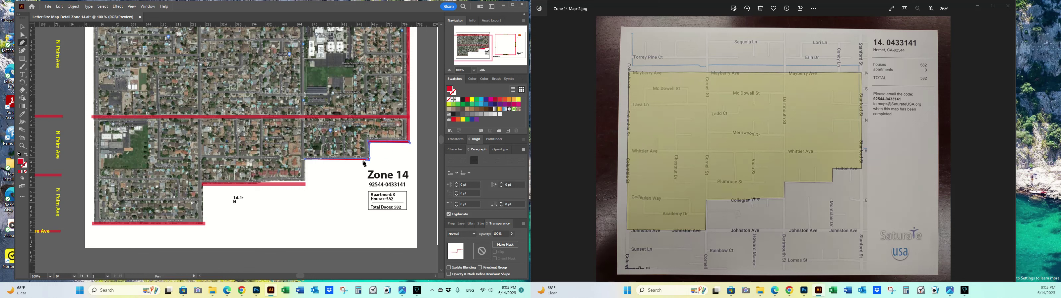
pyautogui.click(304, 160)
pyautogui.click(304, 159)
# Nudge the anchor points of the stepped path's vertical segment slightly east to thicken it along the block edge
pyautogui.click(482, 70)
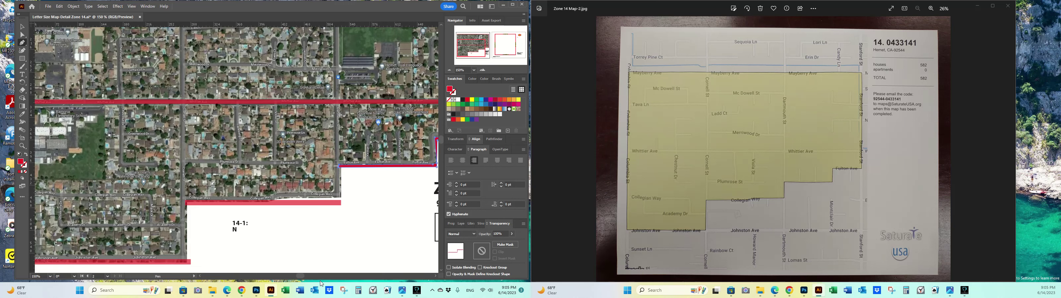
pyautogui.moveTo(301, 276); pyautogui.dragTo(302, 277)
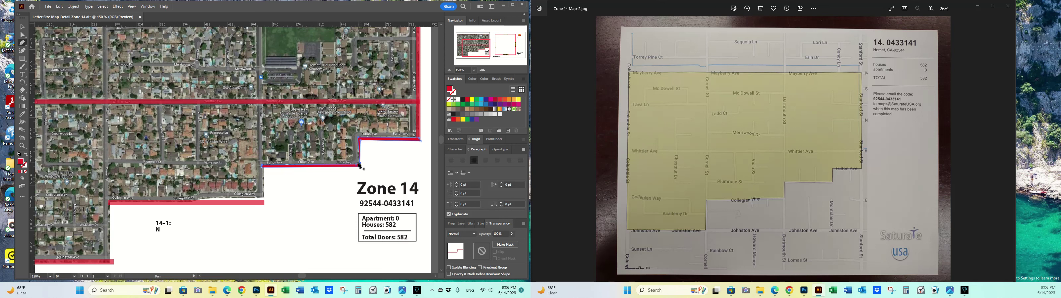
pyautogui.press('a')
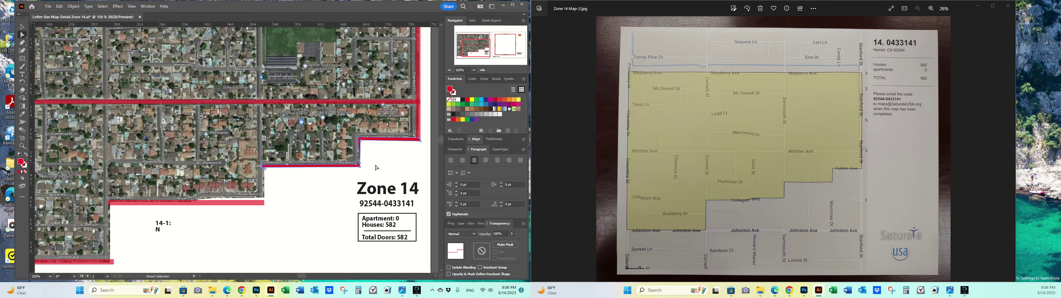
pyautogui.click(359, 166)
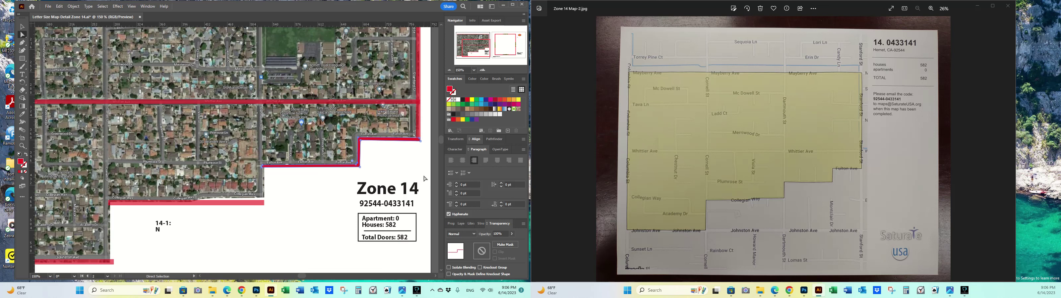
pyautogui.click(360, 167)
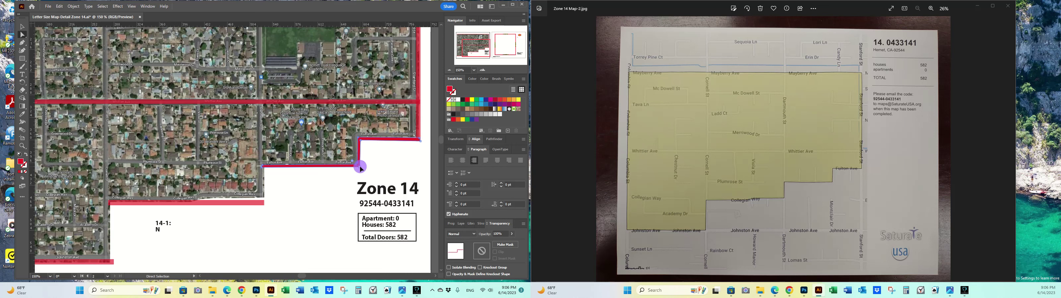
pyautogui.press('Right')
pyautogui.click(360, 141)
pyautogui.press('Right')
pyautogui.click(360, 166)
pyautogui.press('Right')
pyautogui.press('Right')
pyautogui.click(361, 141)
pyautogui.press('Right')
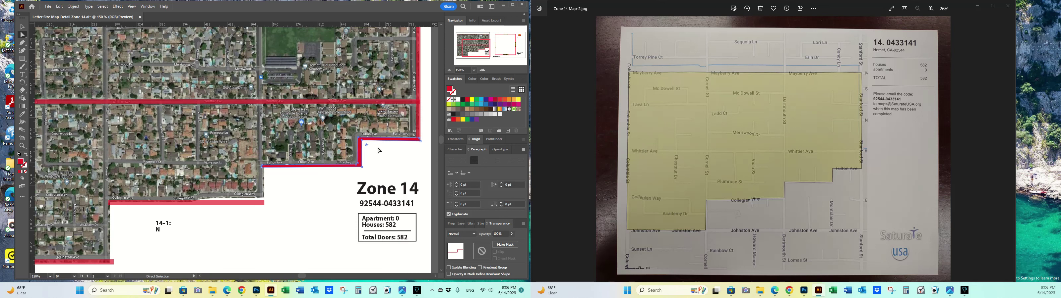
# Adjust the remaining end and corner points of the stepped path to thicken its horizontal segments, and save the document
pyautogui.moveTo(420, 141); pyautogui.dragTo(421, 142)
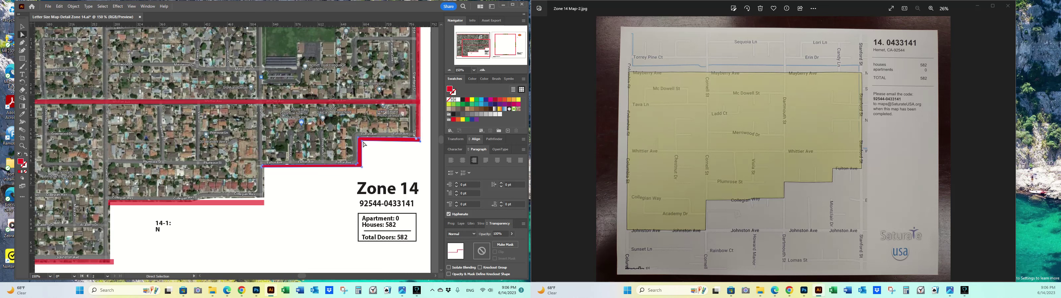
pyautogui.click(396, 158)
pyautogui.click(265, 167)
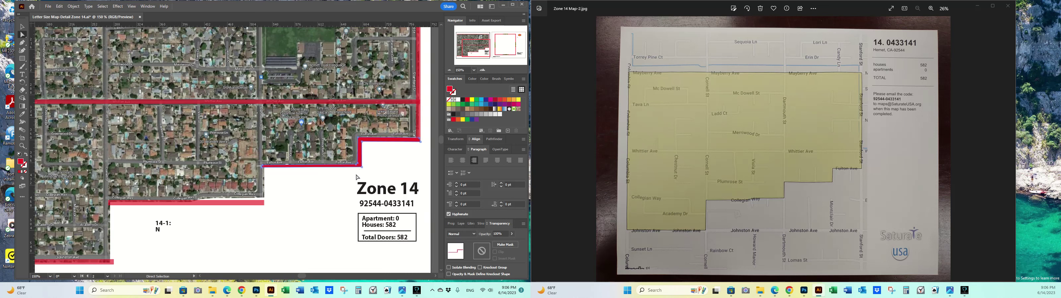
pyautogui.click(361, 166)
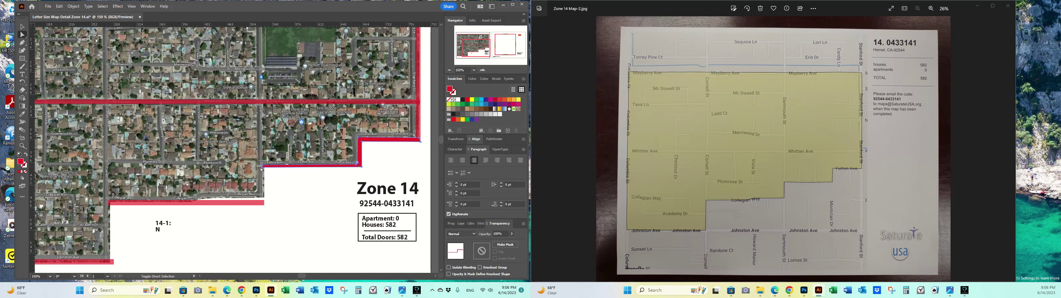
pyautogui.click(421, 200)
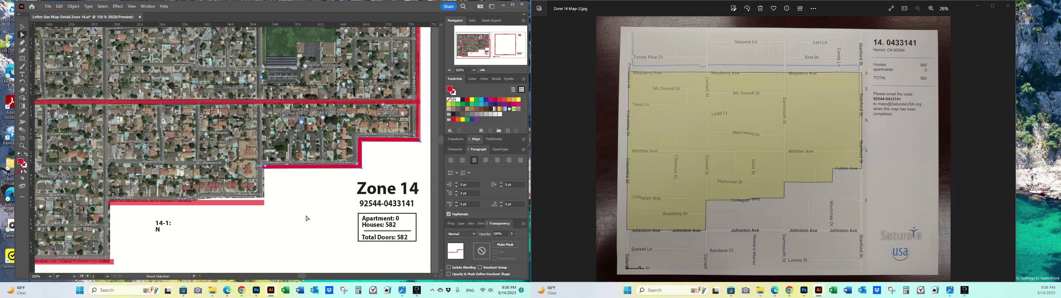
pyautogui.click(262, 167)
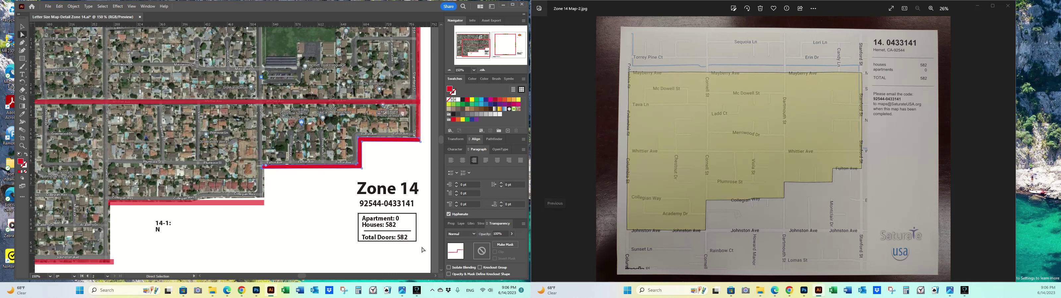
pyautogui.click(281, 234)
pyautogui.hotkey('ctrl', 's')
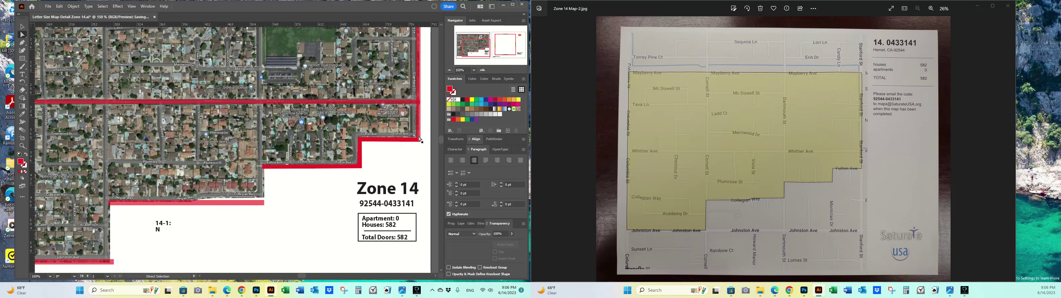
# Copy the east boundary line and place the copy along the north-south street above the southwest block's southeast corner, starting at the north boundary
pyautogui.moveTo(479, 47)
pyautogui.mouseDown()
pyautogui.moveTo(464, 53)
pyautogui.moveTo(468, 45)
pyautogui.mouseUp()
pyautogui.click(449, 70)
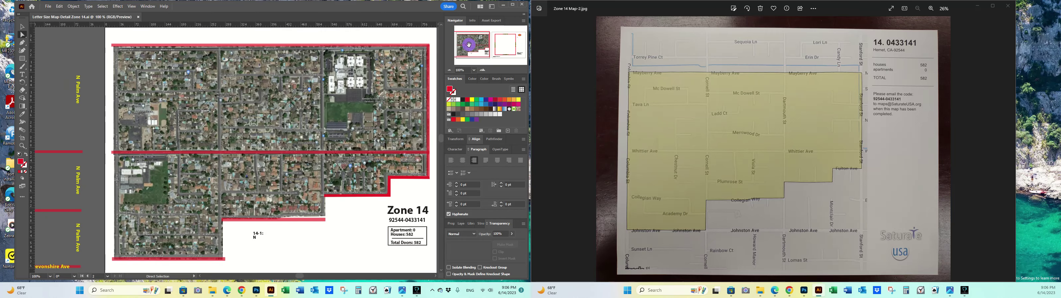
pyautogui.click(22, 27)
pyautogui.click(22, 34)
pyautogui.click(428, 161)
pyautogui.hotkey('ctrl', 'v')
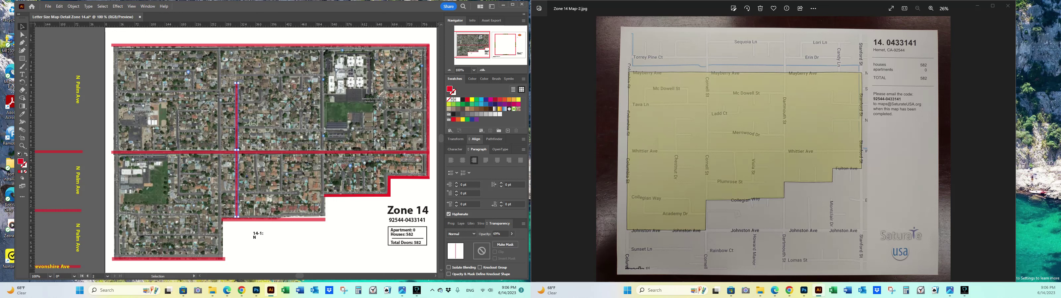
pyautogui.moveTo(238, 138); pyautogui.dragTo(220, 99)
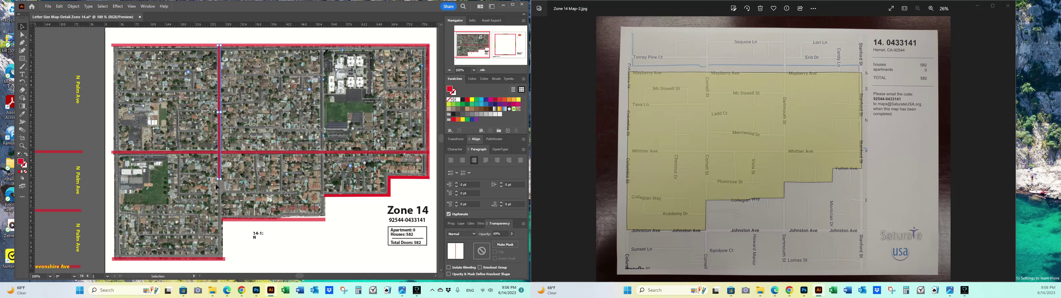
# Extend the copied vertical line's lower end down to the southwest block's south boundary line
pyautogui.click(22, 37)
pyautogui.moveTo(224, 186); pyautogui.dragTo(201, 165)
pyautogui.hotkey('shift', 'Down')
pyautogui.hotkey('shift', 'Down')
pyautogui.hotkey('shift', 'Down')
pyautogui.hotkey('shift', 'Down')
pyautogui.hotkey('shift', 'Down')
pyautogui.hotkey('shift', 'Down')
pyautogui.hotkey('shift', 'Down')
pyautogui.hotkey('shift', 'Down')
pyautogui.hotkey('shift', 'Down')
pyautogui.hotkey('shift', 'Down')
pyautogui.hotkey('shift', 'Down')
pyautogui.hotkey('shift', 'Down')
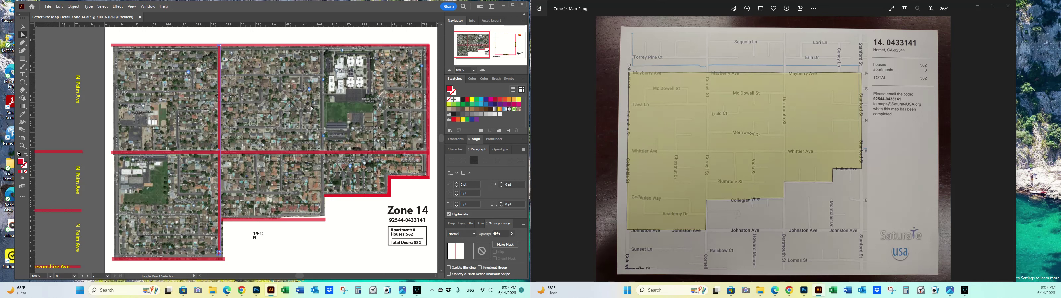
pyautogui.hotkey('shift', 'Down')
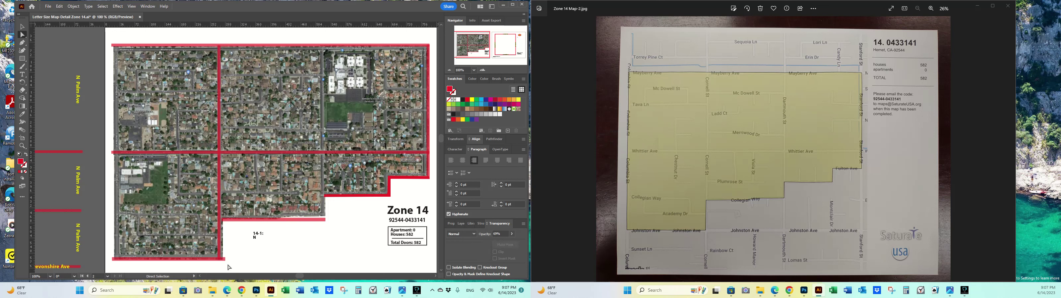
# Align the adjoining ends of the southwest and middle blocks' south lines with the vertical street line
pyautogui.click(222, 259)
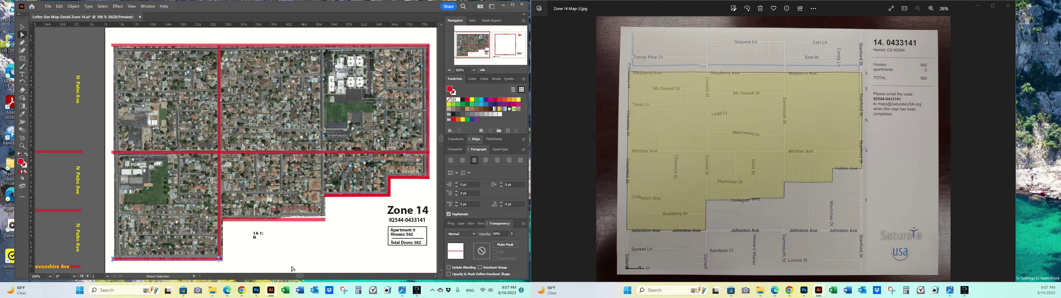
pyautogui.click(223, 220)
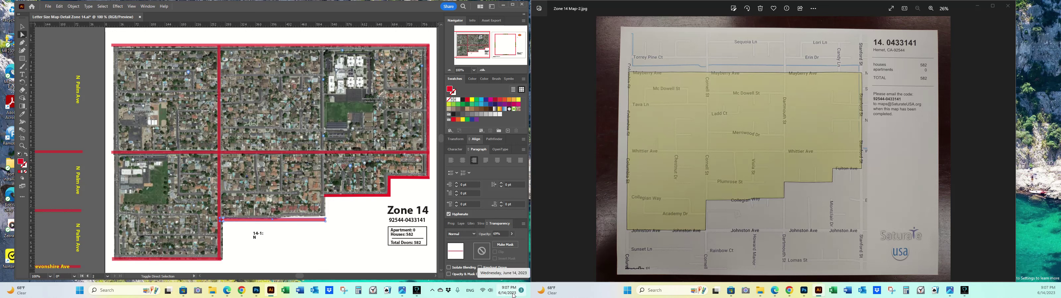
pyautogui.click(317, 257)
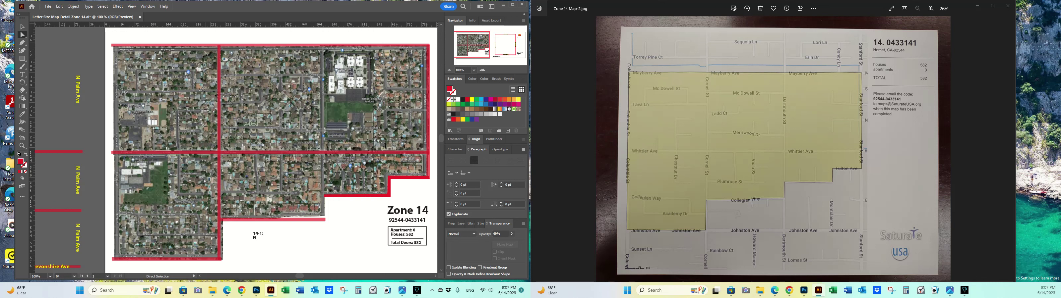
# Copy the east boundary line again and place the copy along the map's west edge from the north boundary
pyautogui.press('v')
pyautogui.click(429, 136)
pyautogui.click(237, 99)
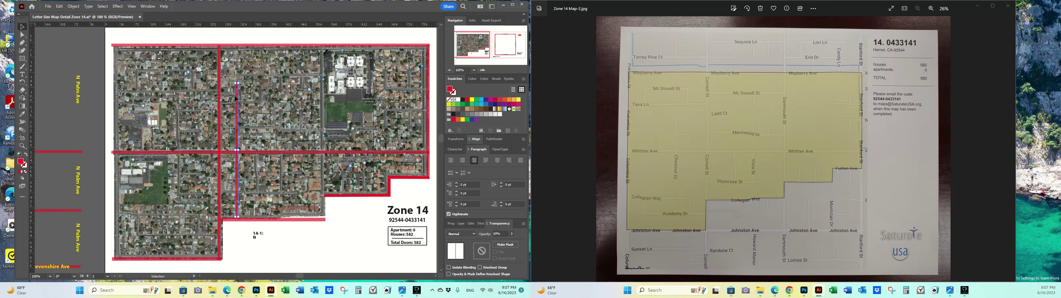
pyautogui.moveTo(238, 122); pyautogui.dragTo(113, 87)
# Extend the west boundary line's lower end down to meet the southwest block's south line
pyautogui.press('a')
pyautogui.click(99, 177)
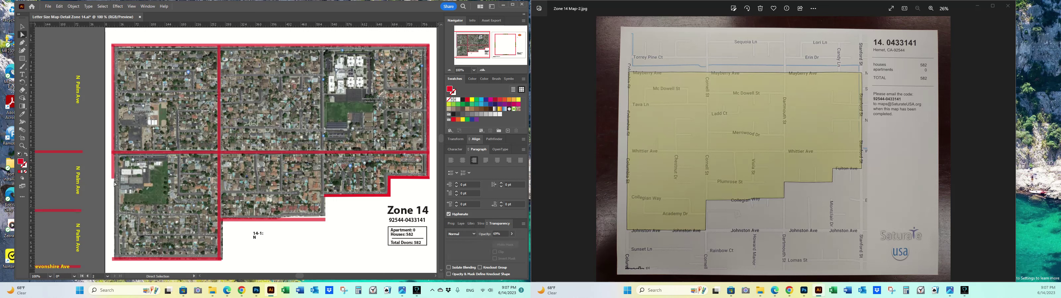
pyautogui.click(113, 180)
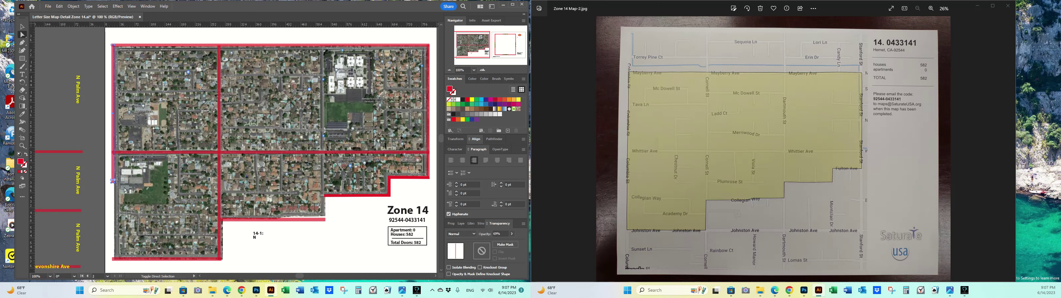
pyautogui.hotkey('shift', 'Left')
pyautogui.hotkey('shift', 'Right')
pyautogui.hotkey('shift', 'Down')
pyautogui.hotkey('shift', 'Down')
pyautogui.hotkey('shift', 'Down')
pyautogui.hotkey('shift', 'Down')
pyautogui.hotkey('shift', 'Down')
pyautogui.hotkey('shift', 'Down')
pyautogui.hotkey('shift', 'Down')
pyautogui.hotkey('shift', 'Down')
pyautogui.hotkey('shift', 'Down')
pyautogui.hotkey('shift', 'Down')
pyautogui.hotkey('shift', 'Down')
pyautogui.hotkey('shift', 'Down')
pyautogui.hotkey('shift', 'Down')
pyautogui.hotkey('shift', 'Down')
pyautogui.hotkey('shift', 'Down')
pyautogui.hotkey('shift', 'Down')
pyautogui.hotkey('shift', 'Down')
pyautogui.hotkey('shift', 'Down')
pyautogui.hotkey('shift', 'Down')
pyautogui.press('Up')
pyautogui.press('Up')
pyautogui.click(313, 255)
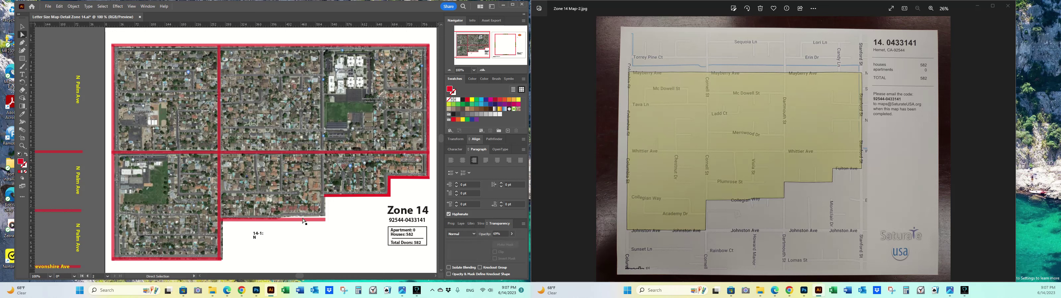
# Duplicate the interior vertical street line and place the copy along the next main street east, at the middle block's east edge
pyautogui.click(219, 86)
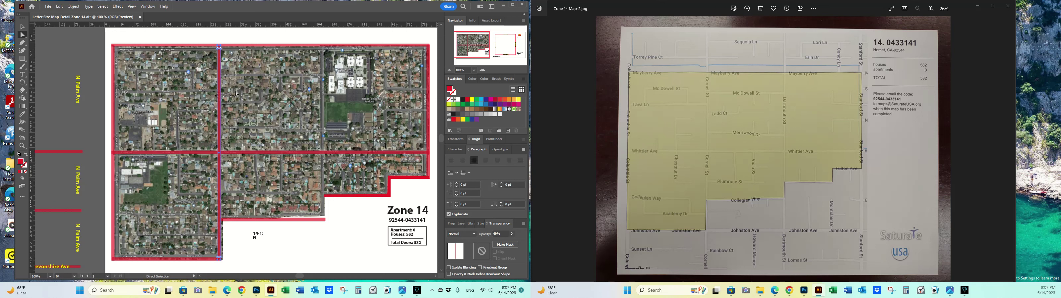
pyautogui.press('v')
pyautogui.click(265, 61)
pyautogui.press('a')
pyautogui.click(219, 76)
pyautogui.keyDown('shift'); pyautogui.click(430, 142); pyautogui.keyUp('shift')
pyautogui.hotkey('shift', 'Right')
pyautogui.hotkey('shift', 'Right')
pyautogui.hotkey('shift', 'Right')
pyautogui.hotkey('shift', 'Right')
pyautogui.hotkey('shift', 'Right')
pyautogui.hotkey('shift', 'Right')
pyautogui.hotkey('shift', 'Right')
pyautogui.hotkey('shift', 'Right')
pyautogui.hotkey('shift', 'Right')
pyautogui.hotkey('shift', 'Right')
pyautogui.hotkey('shift', 'Right')
pyautogui.hotkey('shift', 'Right')
pyautogui.hotkey('shift', 'Right')
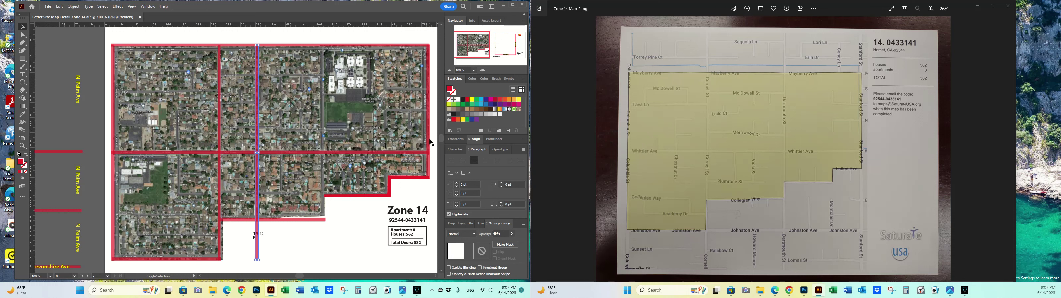
pyautogui.hotkey('shift', 'Right')
pyautogui.hotkey('shift', 'Right')
pyautogui.hotkey('shift', 'Right')
pyautogui.hotkey('shift', 'Right')
pyautogui.hotkey('shift', 'Right')
pyautogui.hotkey('shift', 'Right')
pyautogui.hotkey('shift', 'Right')
pyautogui.hotkey('shift', 'Right')
pyautogui.hotkey('shift', 'Right')
pyautogui.hotkey('shift', 'Right')
pyautogui.hotkey('shift', 'Right')
pyautogui.hotkey('shift', 'Right')
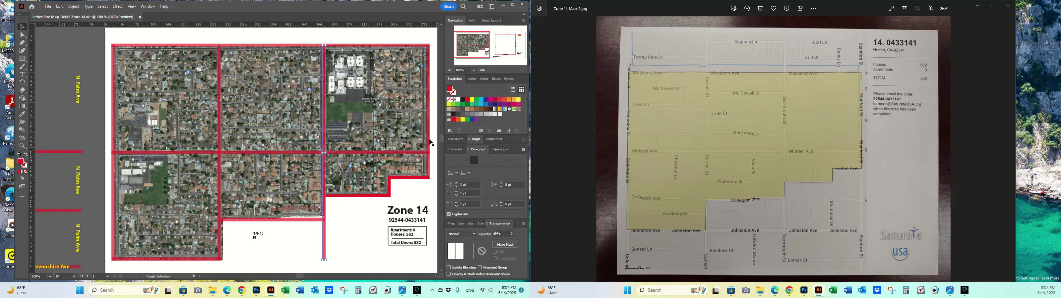
pyautogui.press('Left')
pyautogui.press('Left')
pyautogui.press('Left')
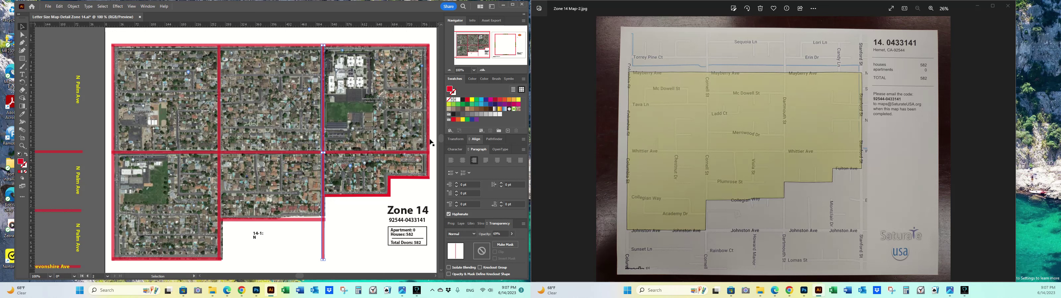
# Shorten the new vertical street line so its lower end meets the middle block's south line
pyautogui.click(22, 35)
pyautogui.click(323, 258)
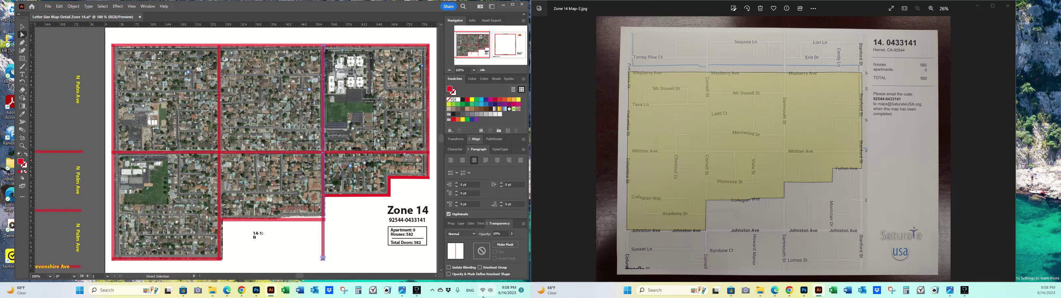
pyautogui.hotkey('shift', 'Up')
pyautogui.hotkey('shift', 'Up')
pyautogui.hotkey('shift', 'Up')
pyautogui.hotkey('shift', 'Up')
pyautogui.hotkey('shift', 'Up')
pyautogui.hotkey('shift', 'Up')
pyautogui.hotkey('shift', 'Up')
pyautogui.hotkey('shift', 'Up')
pyautogui.hotkey('shift', 'Up')
pyautogui.hotkey('shift', 'Up')
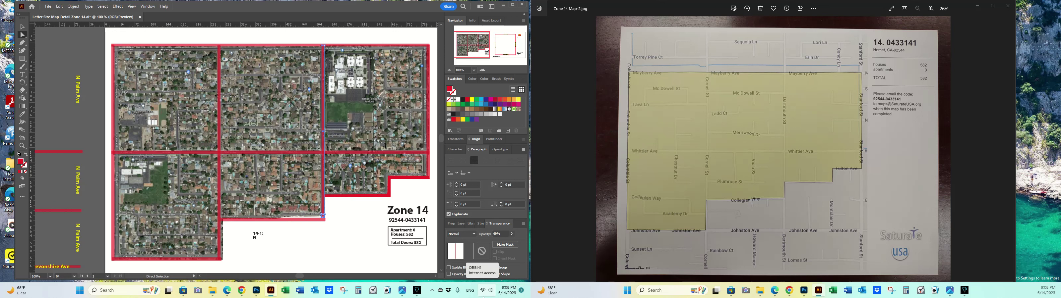
pyautogui.click(306, 256)
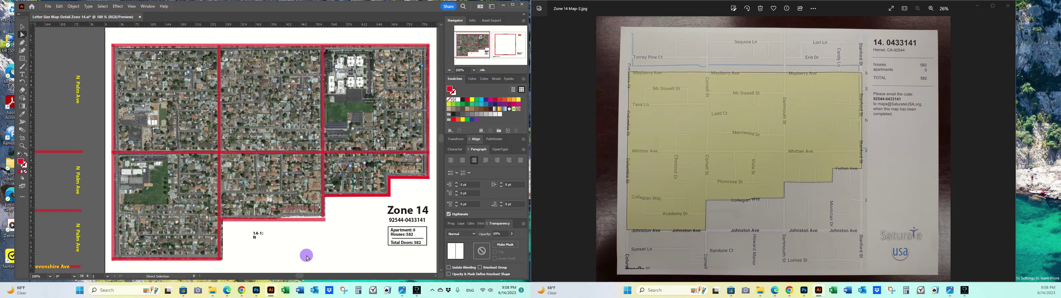
# Deselect the middle block's south line and save the Zone 14 document
pyautogui.click(302, 221)
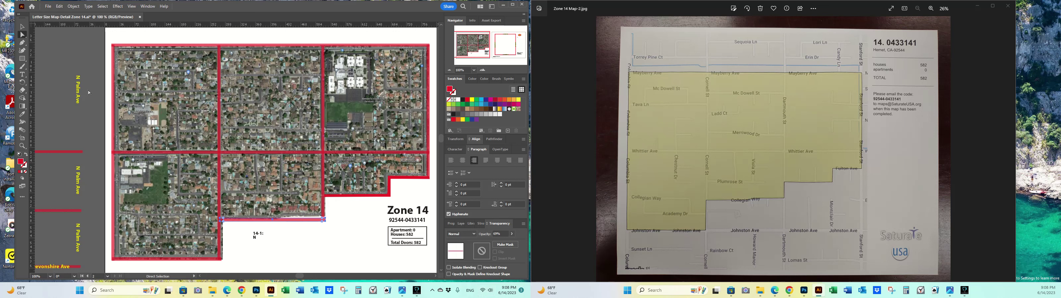
pyautogui.click(302, 243)
pyautogui.hotkey('ctrl', 's')
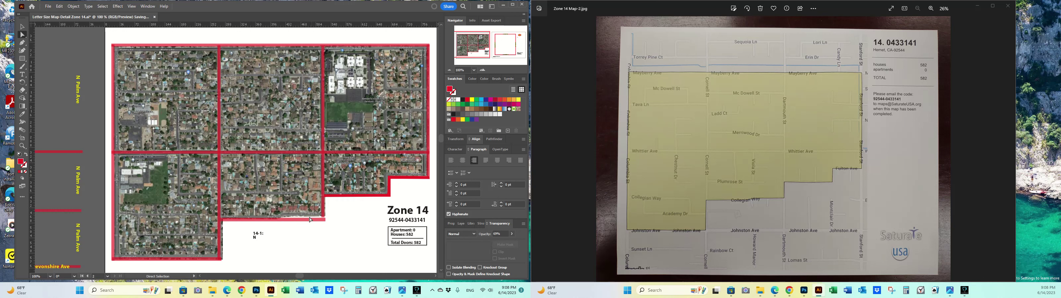
# Try to add an anchor point on the middle block's south line and raise its east part to the map edge
pyautogui.scroll(-1, 310, 229)
pyautogui.click(481, 70)
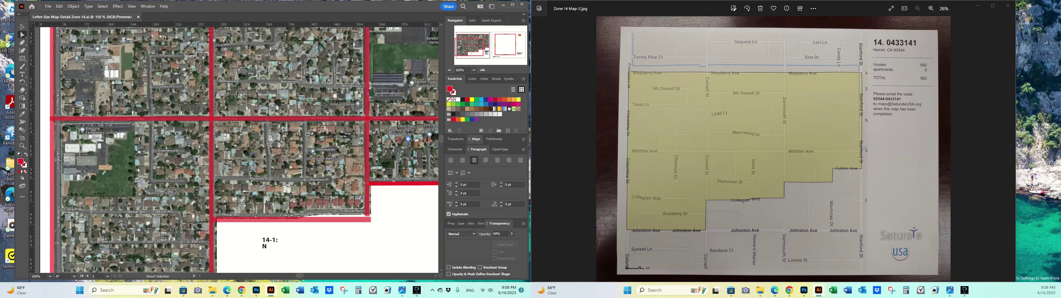
pyautogui.click(436, 276)
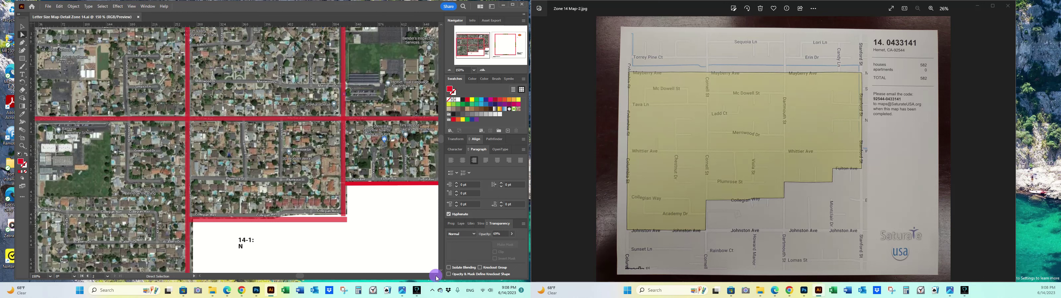
pyautogui.click(283, 222)
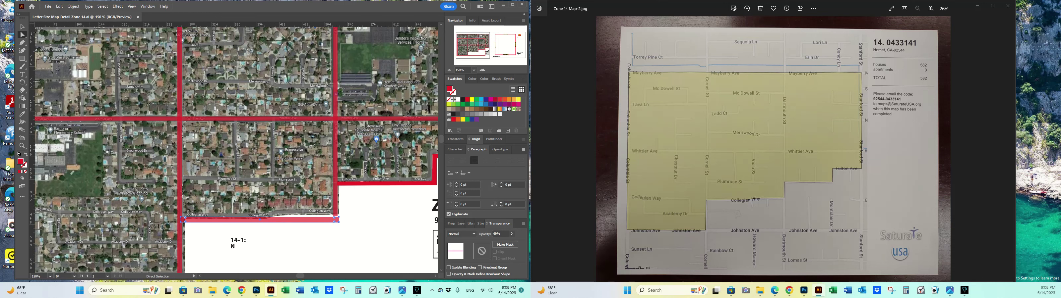
pyautogui.click(23, 42)
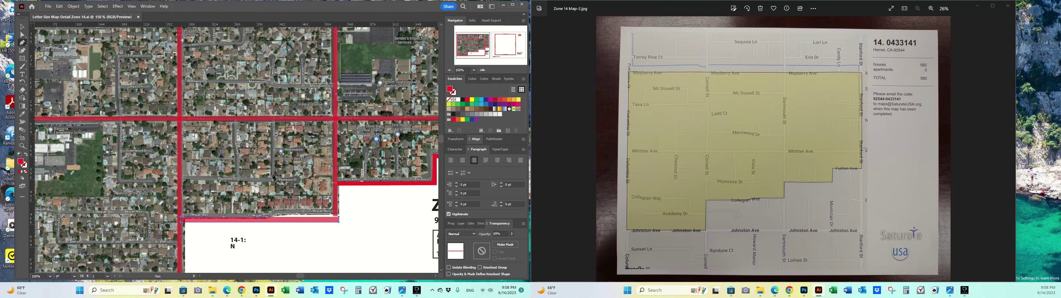
pyautogui.click(272, 220)
pyautogui.click(22, 34)
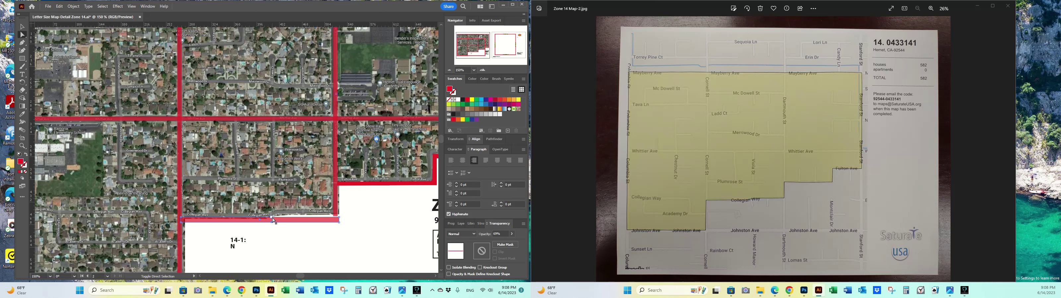
pyautogui.click(338, 221)
pyautogui.hotkey('shift', 'Up')
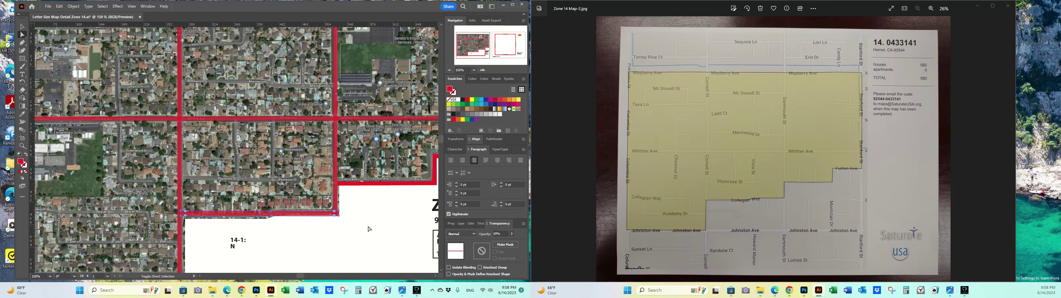
pyautogui.hotkey('ctrl', 'z')
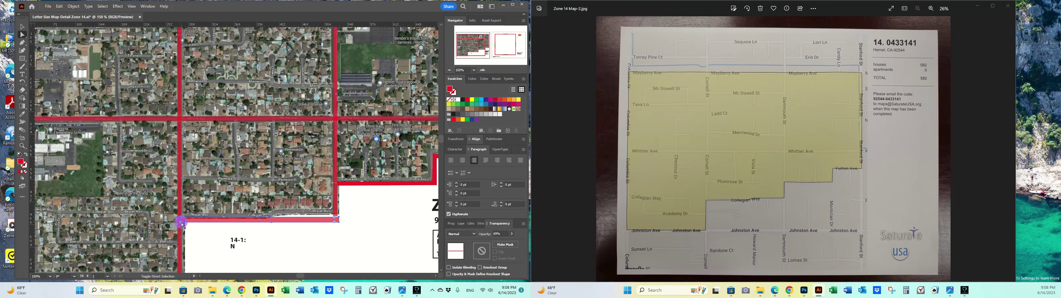
pyautogui.hotkey('ctrl', 'z')
pyautogui.hotkey('ctrl', 'z')
# Add anchor points to the middle block's south line where the satellite map's lower edge steps up
pyautogui.click(22, 42)
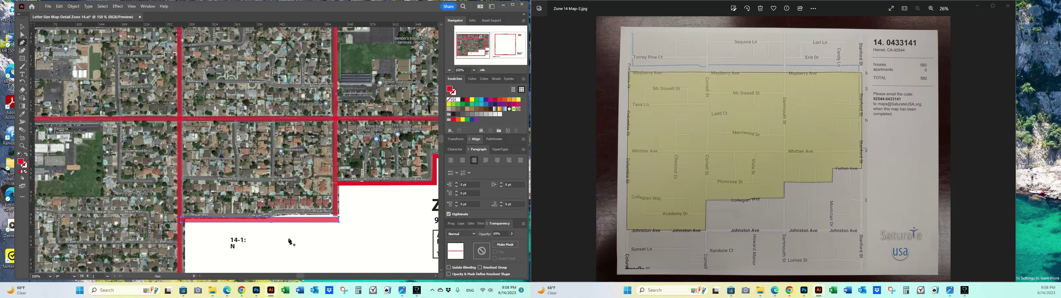
pyautogui.click(22, 35)
pyautogui.click(281, 235)
pyautogui.click(283, 222)
pyautogui.press('p')
pyautogui.click(275, 224)
pyautogui.hotkey('ctrl', 'z')
# Raise the eastern anchor points of the middle block's south line so it follows the stepped map edge
pyautogui.press('a')
pyautogui.hotkey('shift', 'Up')
pyautogui.hotkey('shift', 'Up')
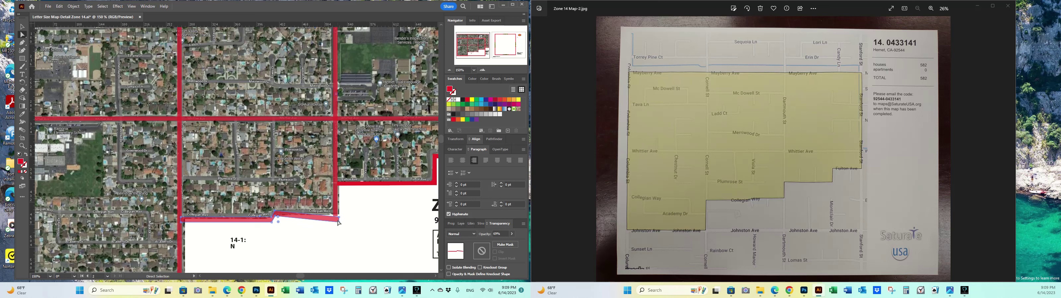
pyautogui.click(339, 217)
pyautogui.keyDown('shift'); pyautogui.click(339, 223); pyautogui.keyUp('shift')
pyautogui.hotkey('shift', 'Up')
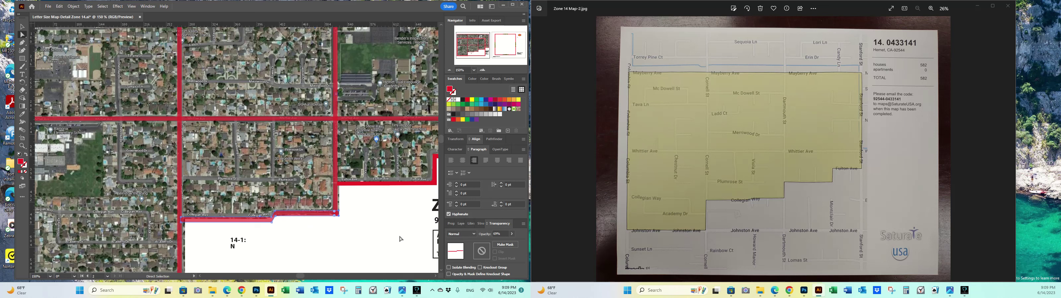
pyautogui.click(313, 239)
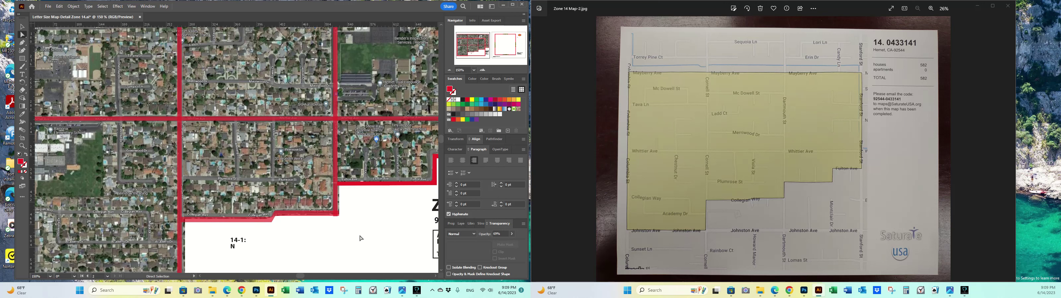
# Copy the red 14-1 oval label from beside the page and place the copy in the map's northwest block
pyautogui.click(450, 70)
pyautogui.moveTo(454, 53); pyautogui.dragTo(470, 45)
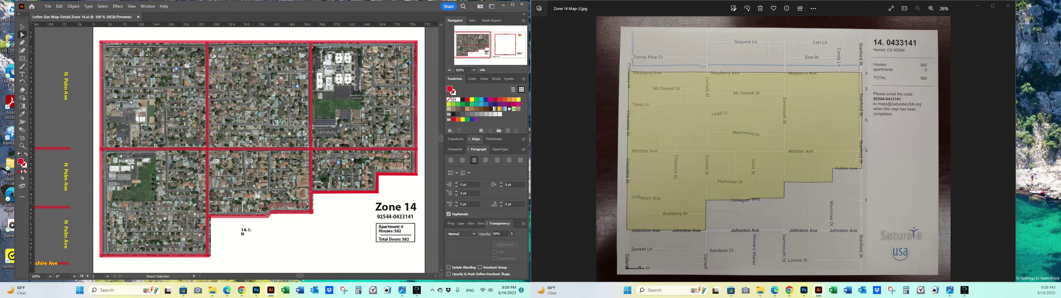
pyautogui.click(449, 70)
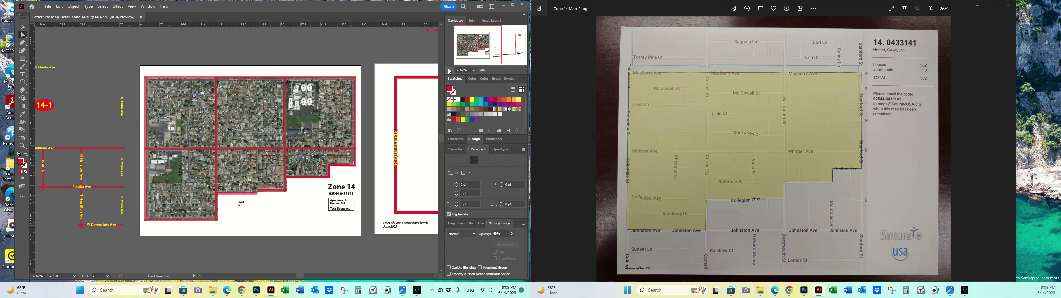
pyautogui.click(474, 42)
pyautogui.moveTo(307, 46); pyautogui.dragTo(345, 72)
pyautogui.hotkey('ctrl', 'c')
pyautogui.moveTo(475, 44); pyautogui.dragTo(462, 46)
pyautogui.hotkey('ctrl', 'v')
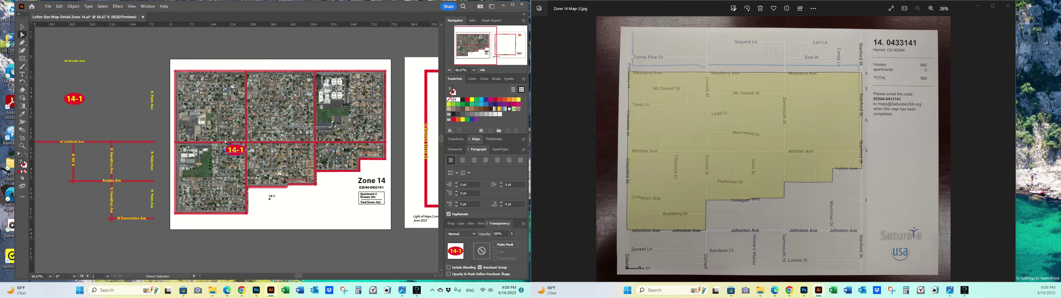
pyautogui.moveTo(236, 152); pyautogui.dragTo(212, 108)
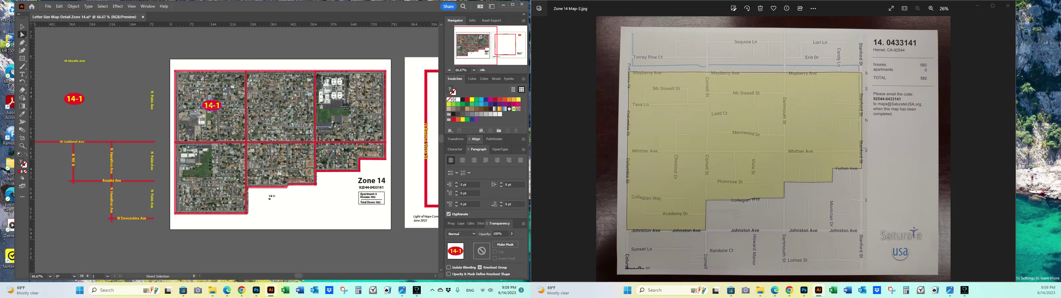
# Duplicate the 14-1 label into the north middle block and renumber the copy as 14-2
pyautogui.moveTo(217, 110); pyautogui.dragTo(287, 110)
pyautogui.click(287, 49)
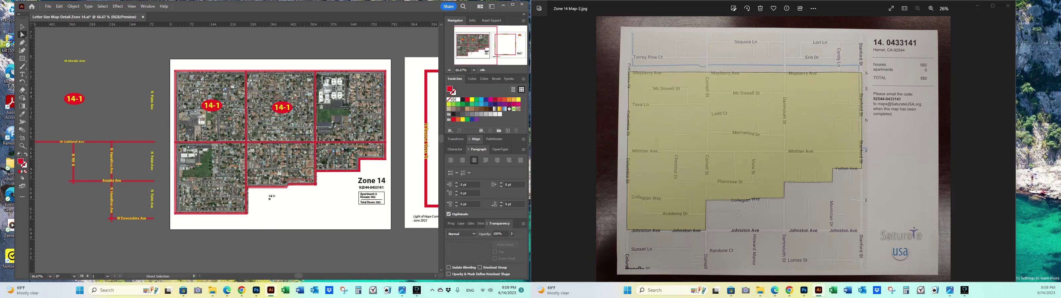
pyautogui.press('t')
pyautogui.doubleClick(288, 107)
pyautogui.write('2')
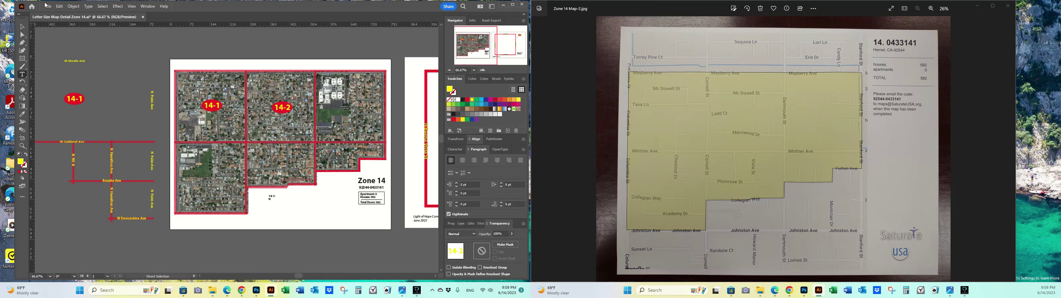
pyautogui.click(22, 34)
pyautogui.click(318, 210)
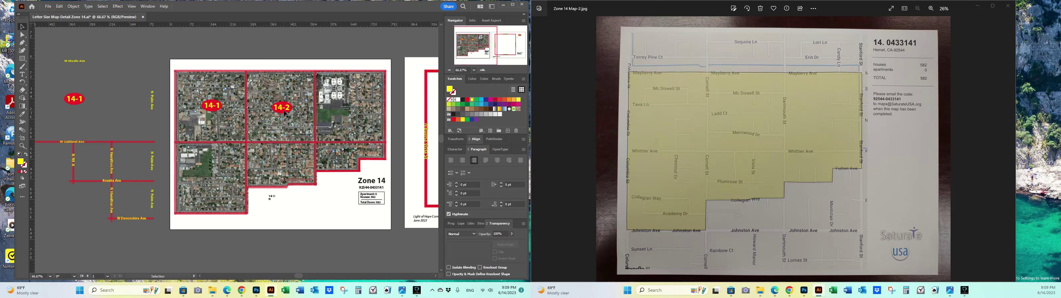
# Duplicate the 14-2 label into the northeast block and renumber the copy as 14-3
pyautogui.click(287, 113)
pyautogui.moveTo(288, 110); pyautogui.dragTo(359, 108)
pyautogui.press('t')
pyautogui.write('3')
pyautogui.click(23, 27)
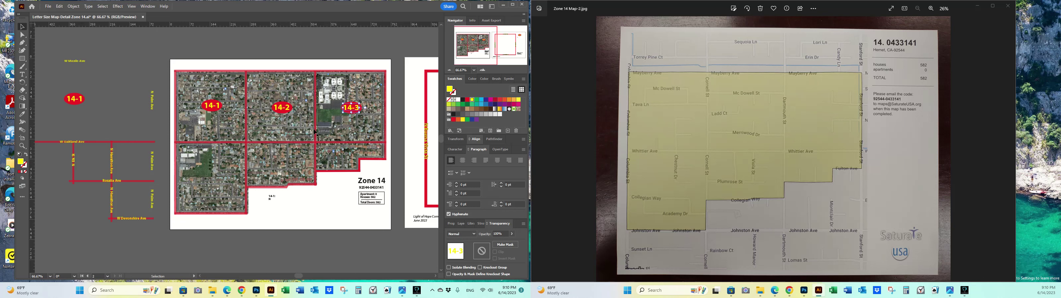
pyautogui.click(333, 219)
# Paste another oval label into the southwest block and renumber it as 14-4
pyautogui.click(350, 115)
pyautogui.hotkey('ctrl', 'v')
pyautogui.moveTo(229, 152); pyautogui.dragTo(212, 178)
pyautogui.doubleClick(213, 176)
pyautogui.doubleClick(217, 176)
pyautogui.write('4')
pyautogui.click(22, 27)
pyautogui.click(296, 213)
# Copy the 14-4 label and place copies in the south middle and southeast blocks
pyautogui.click(209, 176)
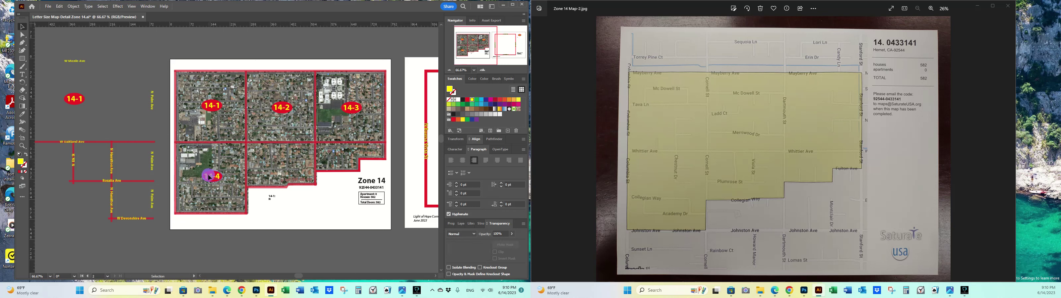
pyautogui.hotkey('ctrl', 'c')
pyautogui.hotkey('ctrl', 'v')
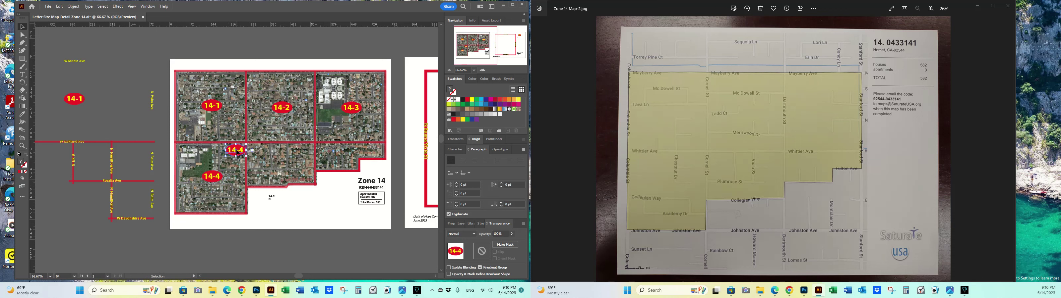
pyautogui.moveTo(238, 154); pyautogui.dragTo(349, 158)
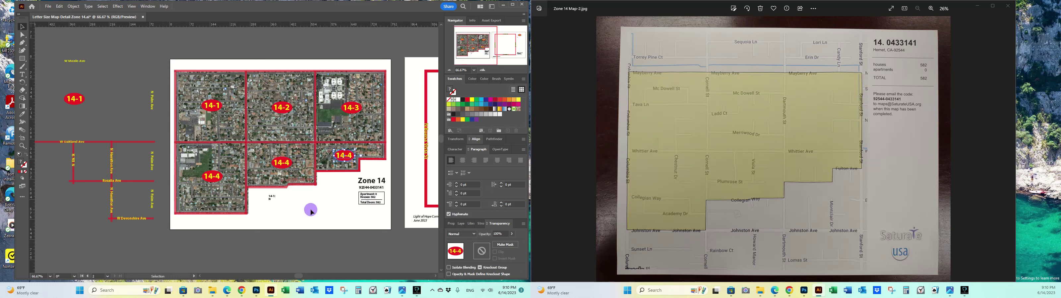
# Renumber the south middle label as 14-5 and the southeast label as 14-6, and save the document
pyautogui.click(286, 162)
pyautogui.doubleClick(286, 161)
pyautogui.moveTo(285, 162); pyautogui.dragTo(292, 163)
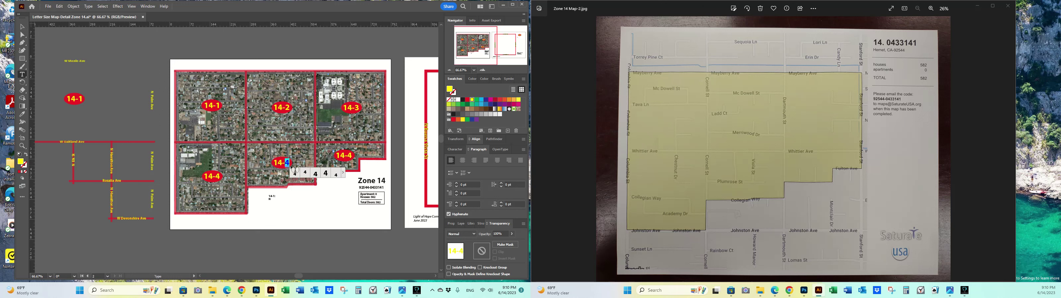
pyautogui.write('5')
pyautogui.doubleClick(350, 156)
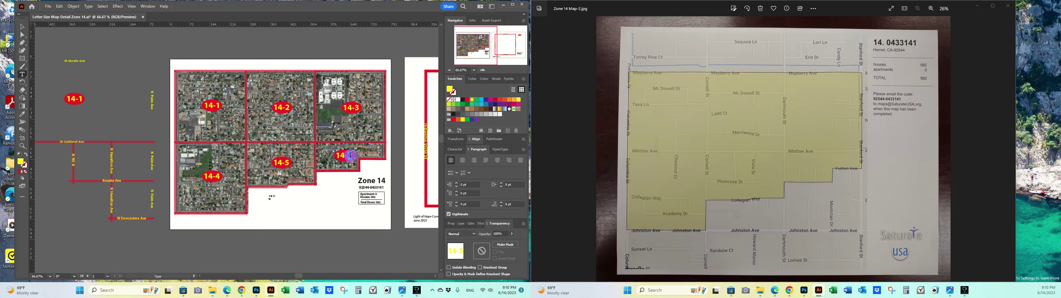
pyautogui.write('6')
pyautogui.click(23, 35)
pyautogui.click(343, 209)
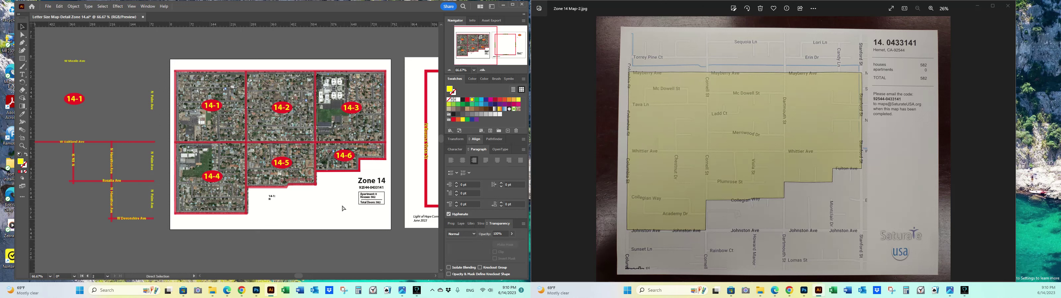
pyautogui.hotkey('ctrl', 's')
# Move the yellow W Menlo Ave street label onto the north boundary line above block 14-1
pyautogui.moveTo(77, 63); pyautogui.dragTo(132, 77)
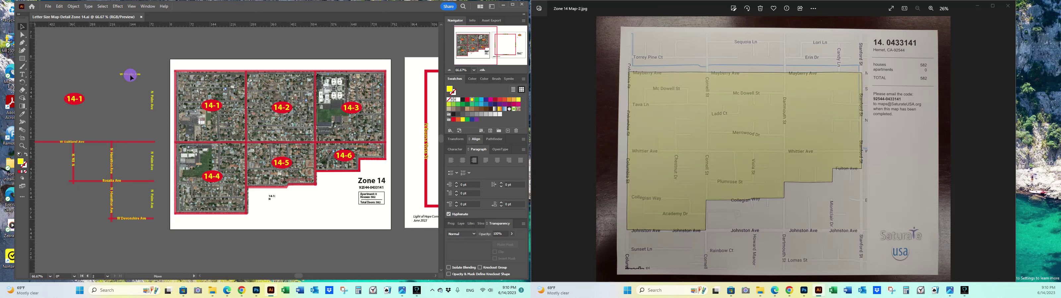
pyautogui.click(481, 71)
pyautogui.moveTo(470, 47); pyautogui.dragTo(461, 44)
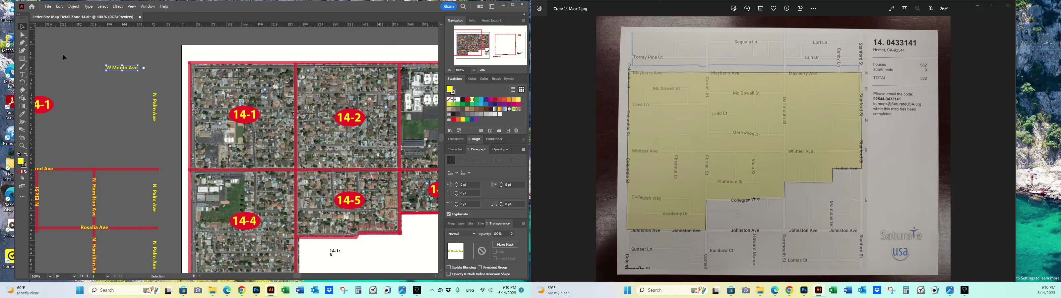
pyautogui.moveTo(132, 70); pyautogui.dragTo(255, 66)
pyautogui.click(483, 70)
pyautogui.moveTo(473, 46); pyautogui.dragTo(465, 39)
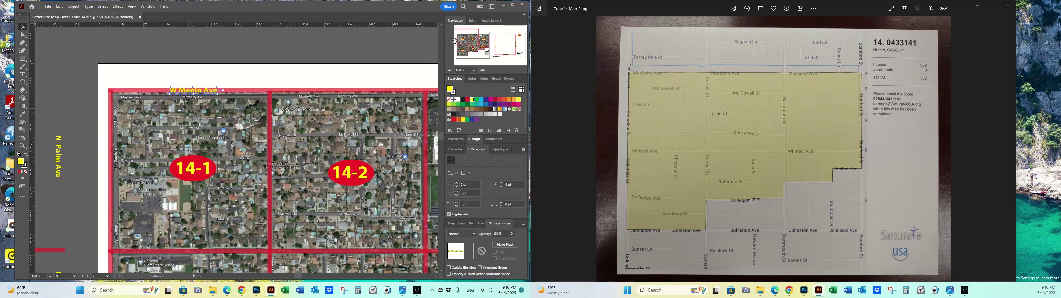
# Change the street name on the north boundary line to "Mayberry Ave"
pyautogui.scroll(-1, 245, 103)
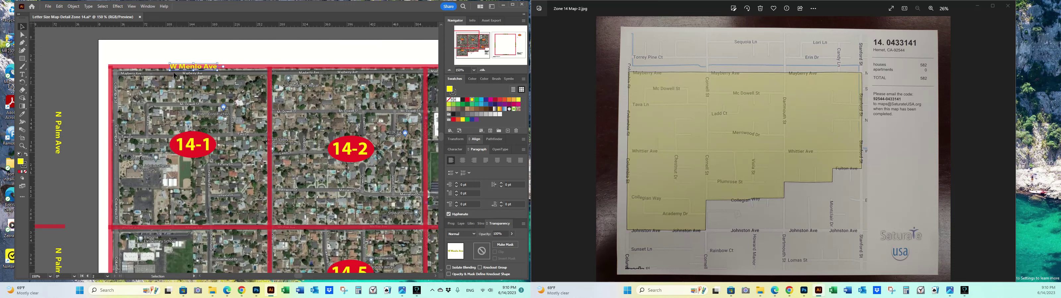
pyautogui.click(483, 70)
pyautogui.moveTo(465, 40); pyautogui.dragTo(463, 37)
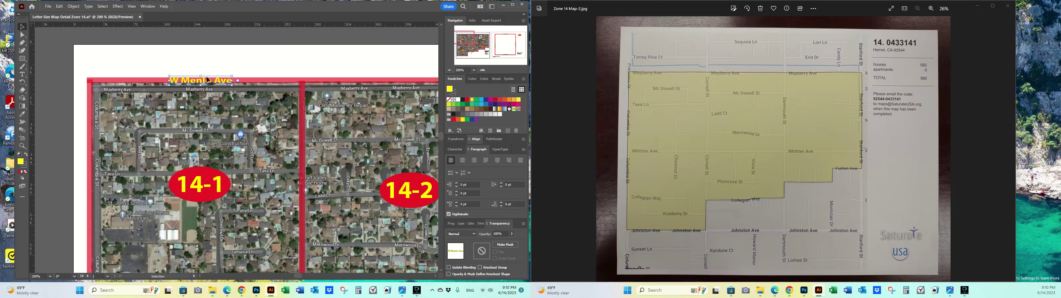
pyautogui.tripleClick(208, 81)
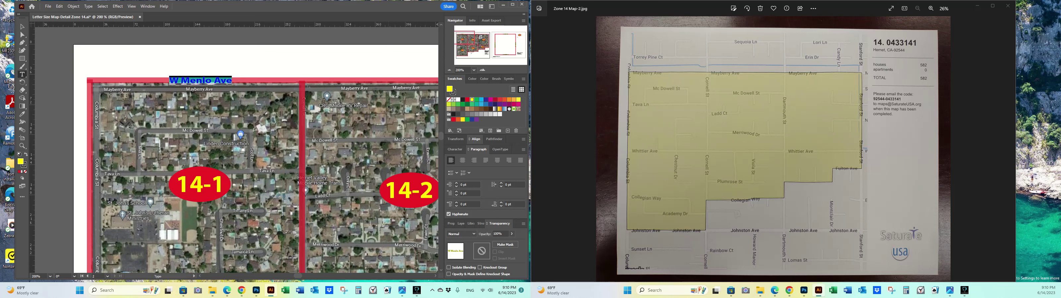
pyautogui.write('Mayber')
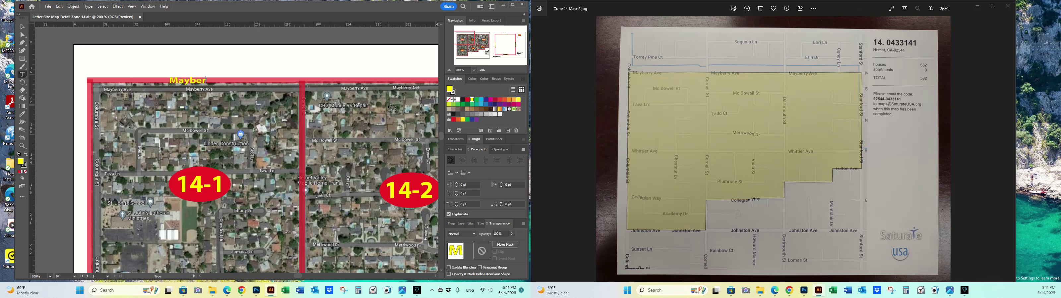
pyautogui.write('ry Ave')
pyautogui.click(449, 70)
pyautogui.moveTo(463, 37); pyautogui.dragTo(467, 37)
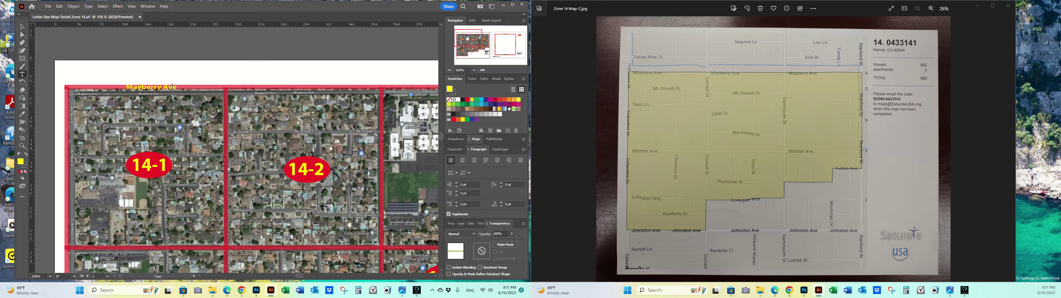
# Finish the text edit and nudge the Mayberry Ave label into place on the north boundary line above block 14-1
pyautogui.press('Escape')
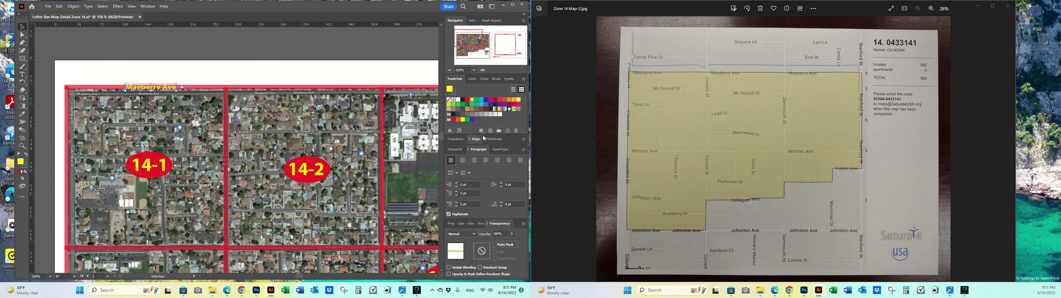
pyautogui.press('Left')
pyautogui.press('Left')
pyautogui.press('Up')
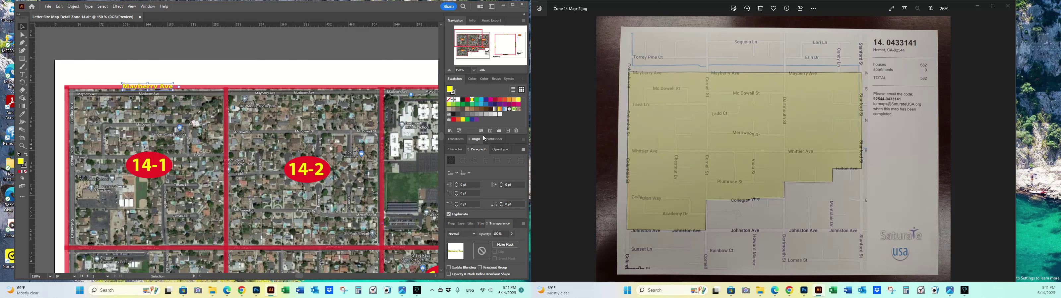
pyautogui.press('Down')
# Copy the Mayberry Ave label along the north boundary line and centre the copy above block 14-2
pyautogui.moveTo(468, 42); pyautogui.dragTo(473, 43)
pyautogui.click(94, 59)
pyautogui.click(69, 77)
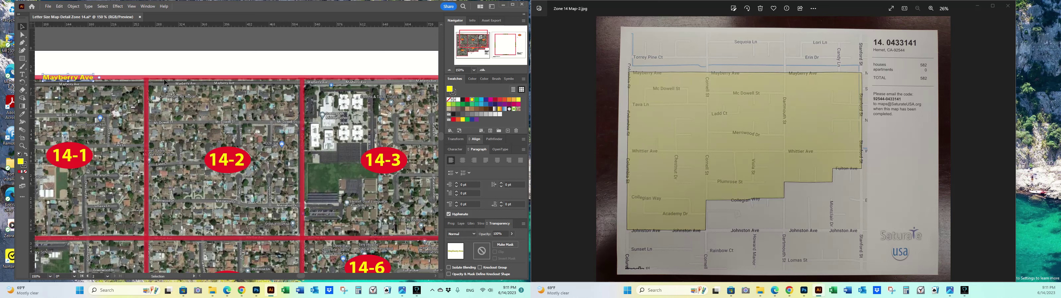
pyautogui.moveTo(163, 81); pyautogui.dragTo(189, 79)
pyautogui.hotkey('shift', 'Right')
pyautogui.hotkey('shift', 'Right')
pyautogui.hotkey('shift', 'Right')
pyautogui.hotkey('shift', 'Right')
pyautogui.hotkey('shift', 'Right')
pyautogui.hotkey('shift', 'Right')
pyautogui.hotkey('shift', 'Right')
pyautogui.hotkey('shift', 'Right')
pyautogui.hotkey('shift', 'Left')
pyautogui.press('Right')
pyautogui.press('Right')
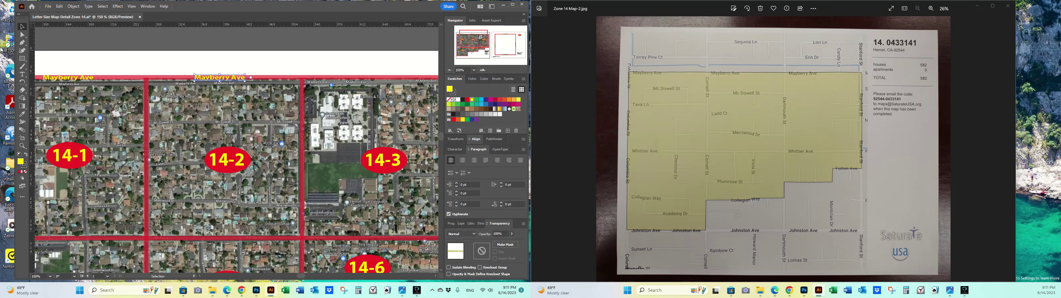
# Place another Mayberry Ave copy on the north boundary line above block 14-3, and save the document
pyautogui.moveTo(68, 77); pyautogui.dragTo(70, 64)
pyautogui.hotkey('ctrl', 'z')
pyautogui.hotkey('alt', 'shift', 'Right')
pyautogui.hotkey('shift', 'Right')
pyautogui.hotkey('shift', 'Right')
pyautogui.hotkey('shift', 'Right')
pyautogui.hotkey('shift', 'Right')
pyautogui.hotkey('shift', 'Right')
pyautogui.hotkey('shift', 'Right')
pyautogui.hotkey('shift', 'Right')
pyautogui.hotkey('shift', 'Right')
pyautogui.hotkey('shift', 'Right')
pyautogui.hotkey('shift', 'Right')
pyautogui.hotkey('shift', 'Right')
pyautogui.hotkey('shift', 'Right')
pyautogui.hotkey('shift', 'Right')
pyautogui.hotkey('shift', 'Right')
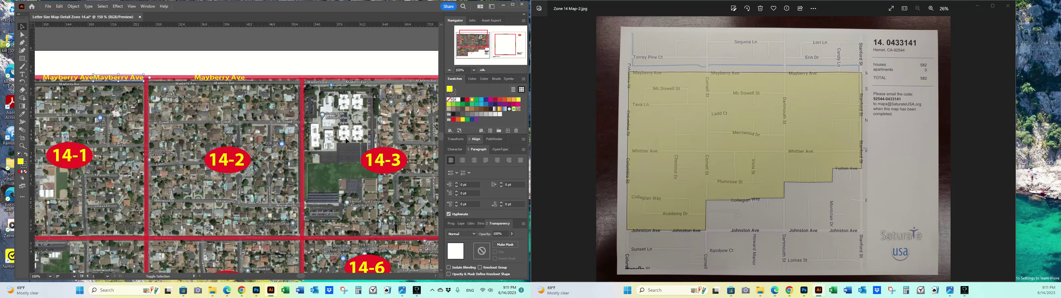
pyautogui.hotkey('shift', 'Right')
pyautogui.hotkey('shift', 'Right')
pyautogui.hotkey('shift', 'Right')
pyautogui.hotkey('shift', 'Right')
pyautogui.hotkey('shift', 'Right')
pyautogui.hotkey('shift', 'Right')
pyautogui.hotkey('shift', 'Right')
pyautogui.hotkey('shift', 'Right')
pyautogui.hotkey('shift', 'Right')
pyautogui.hotkey('shift', 'Right')
pyautogui.hotkey('shift', 'Right')
pyautogui.hotkey('shift', 'Right')
pyautogui.hotkey('shift', 'Right')
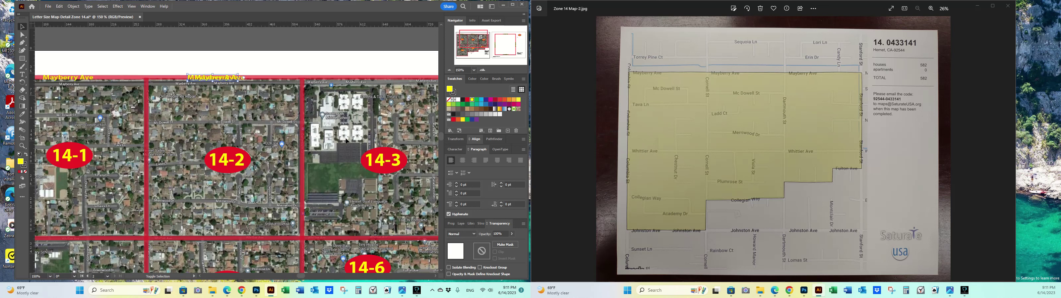
pyautogui.hotkey('shift', 'Right')
pyautogui.hotkey('shift', 'Right')
pyautogui.hotkey('shift', 'Right')
pyautogui.hotkey('shift', 'Right')
pyautogui.hotkey('shift', 'Right')
pyautogui.hotkey('shift', 'Right')
pyautogui.hotkey('shift', 'Right')
pyautogui.hotkey('shift', 'Right')
pyautogui.hotkey('shift', 'Right')
pyautogui.hotkey('shift', 'Right')
pyautogui.hotkey('shift', 'Right')
pyautogui.hotkey('shift', 'Right')
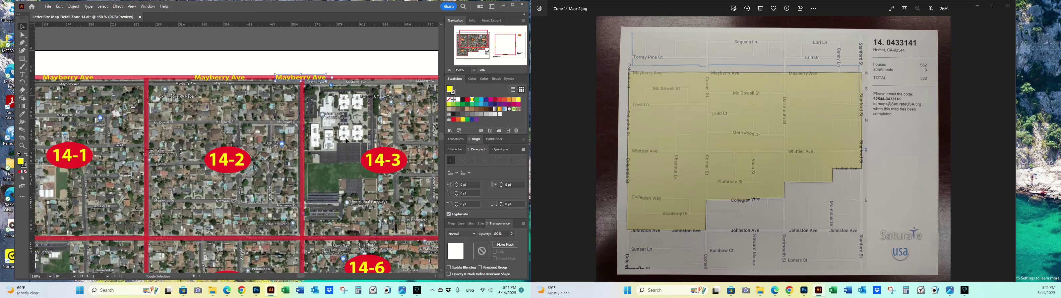
pyautogui.hotkey('shift', 'Right')
pyautogui.hotkey('shift', 'Right')
pyautogui.hotkey('shift', 'Right')
pyautogui.hotkey('shift', 'Right')
pyautogui.hotkey('shift', 'Right')
pyautogui.hotkey('shift', 'Right')
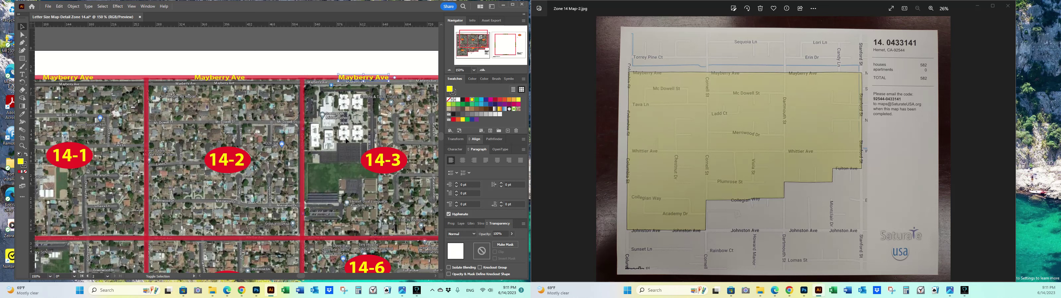
pyautogui.hotkey('shift', 'Left')
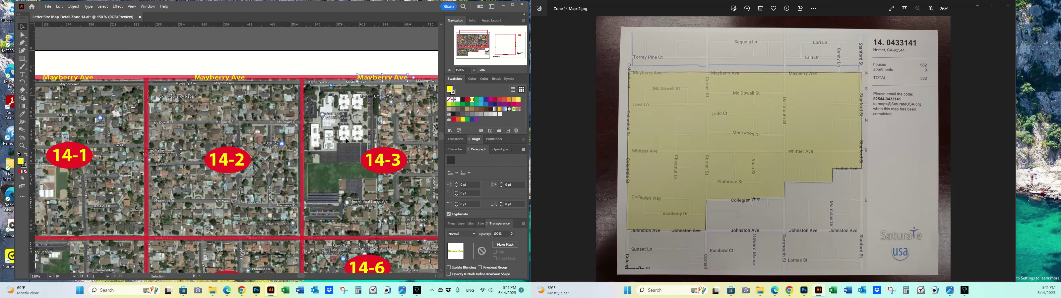
pyautogui.click(61, 77)
pyautogui.click(435, 275)
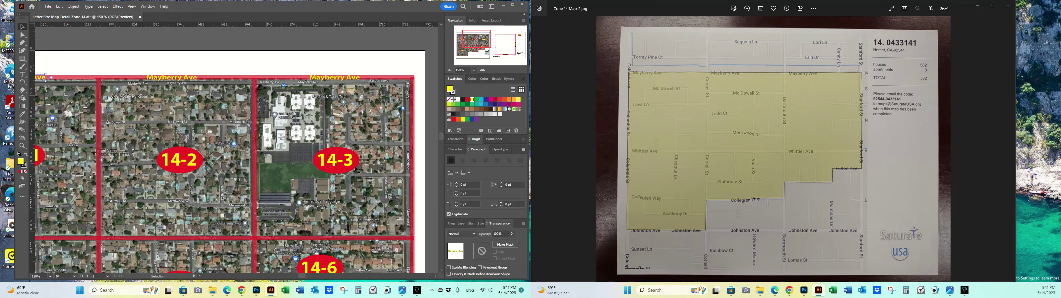
pyautogui.hotkey('ctrl', 's')
# Paste a copy of the Mayberry Ave label onto the red street line between blocks 14-1 and 14-4
pyautogui.moveTo(475, 41); pyautogui.dragTo(463, 42)
pyautogui.press('v')
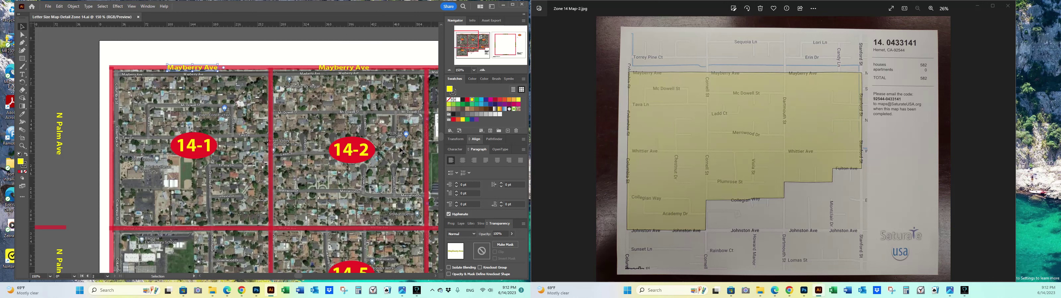
pyautogui.moveTo(461, 37); pyautogui.dragTo(454, 38)
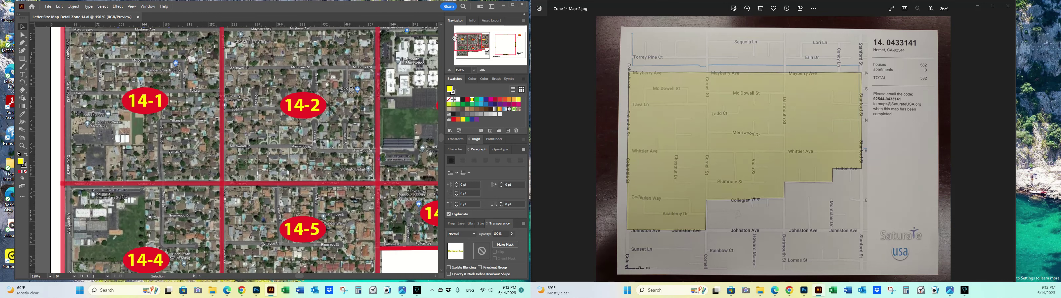
pyautogui.scroll(3, 215, 110)
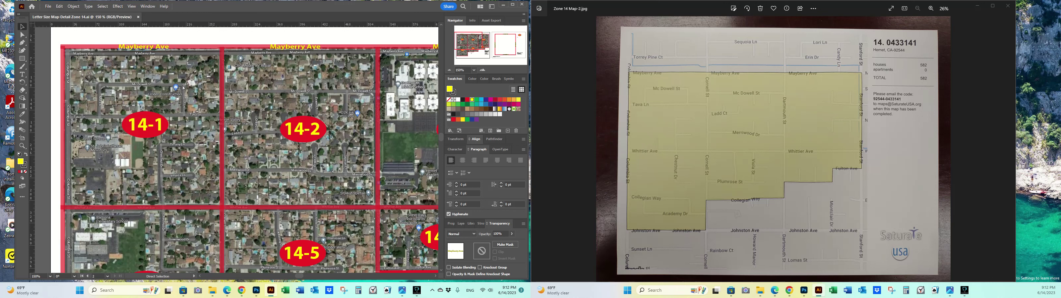
pyautogui.scroll(-4, 189, 164)
pyautogui.scroll(-1, 188, 164)
pyautogui.write('Mayberry Ave')
pyautogui.moveTo(229, 152); pyautogui.dragTo(141, 170)
# Change the street name between blocks 14-1 and 14-4 to "Whittier Ave"
pyautogui.doubleClick(140, 169)
pyautogui.doubleClick(140, 168)
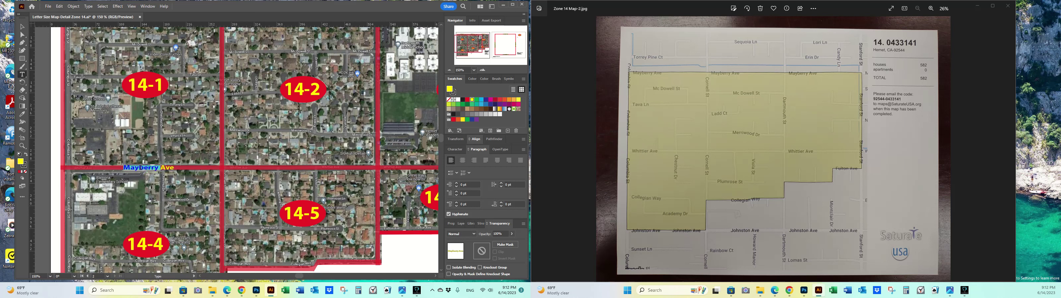
pyautogui.write('Whitti')
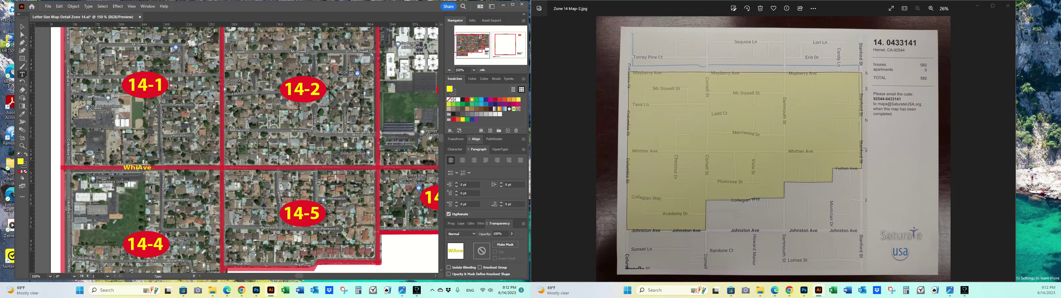
pyautogui.write('er')
pyautogui.click(22, 26)
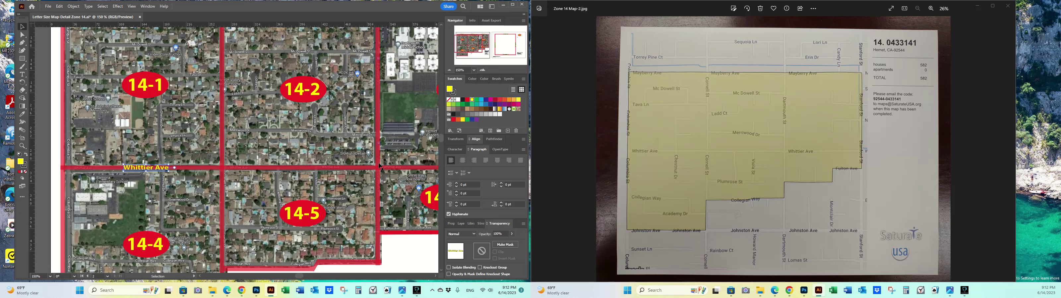
# Copy the Whittier Ave label along the middle street line to above blocks 14-5 and 14-6
pyautogui.hotkey('ctrl', '-')
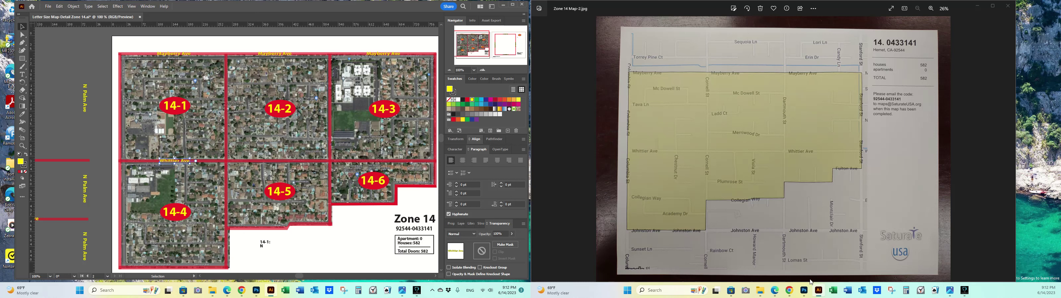
pyautogui.hotkey('alt', 'shift', 'Right')
pyautogui.hotkey('shift', 'Right')
pyautogui.hotkey('shift', 'Right')
pyautogui.hotkey('shift', 'Right')
pyautogui.hotkey('shift', 'Right')
pyautogui.hotkey('shift', 'Right')
pyautogui.hotkey('shift', 'Right')
pyautogui.hotkey('shift', 'Right')
pyautogui.hotkey('shift', 'Right')
pyautogui.hotkey('shift', 'Right')
pyautogui.hotkey('shift', 'Right')
pyautogui.hotkey('shift', 'Right')
pyautogui.hotkey('shift', 'Right')
pyautogui.hotkey('shift', 'Right')
pyautogui.hotkey('shift', 'Right')
pyautogui.hotkey('shift', 'Right')
pyautogui.hotkey('shift', 'Right')
pyautogui.hotkey('shift', 'Right')
pyautogui.hotkey('shift', 'Right')
pyautogui.hotkey('shift', 'Right')
pyautogui.hotkey('shift', 'Right')
pyautogui.hotkey('shift', 'Right')
pyautogui.hotkey('shift', 'Right')
pyautogui.hotkey('shift', 'Right')
pyautogui.press('Left')
pyautogui.hotkey('shift', 'Right')
pyautogui.hotkey('shift', 'Right')
pyautogui.hotkey('shift', 'Right')
pyautogui.hotkey('shift', 'Right')
pyautogui.hotkey('shift', 'Right')
pyautogui.hotkey('shift', 'Right')
pyautogui.hotkey('shift', 'Right')
pyautogui.hotkey('shift', 'Right')
pyautogui.hotkey('shift', 'Right')
pyautogui.hotkey('shift', 'Right')
pyautogui.hotkey('shift', 'Right')
pyautogui.hotkey('shift', 'Right')
pyautogui.hotkey('shift', 'Right')
pyautogui.hotkey('shift', 'Right')
pyautogui.hotkey('shift', 'Right')
pyautogui.hotkey('shift', 'Right')
pyautogui.hotkey('shift', 'Right')
pyautogui.hotkey('shift', 'Right')
pyautogui.hotkey('shift', 'Right')
pyautogui.hotkey('shift', 'Right')
pyautogui.hotkey('shift', 'Right')
pyautogui.hotkey('shift', 'Right')
pyautogui.hotkey('shift', 'Right')
pyautogui.hotkey('shift', 'Right')
pyautogui.hotkey('shift', 'Right')
pyautogui.hotkey('shift', 'Right')
pyautogui.hotkey('shift', 'Left')
pyautogui.click(352, 258)
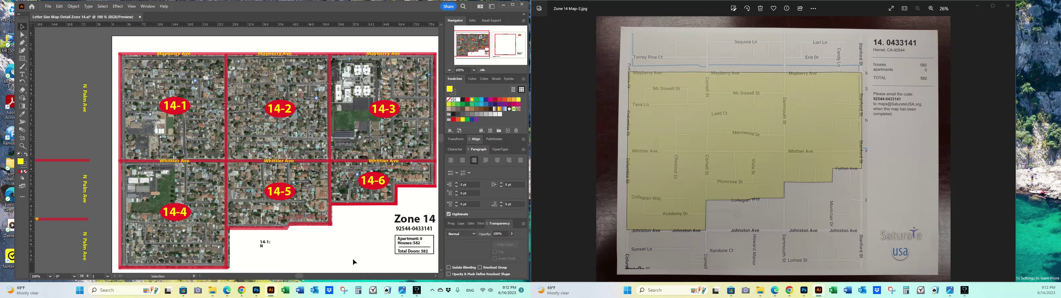
# Paste a copy of the Whittier Ave label onto the south boundary line below block 14-4
pyautogui.scroll(-2, 300, 260)
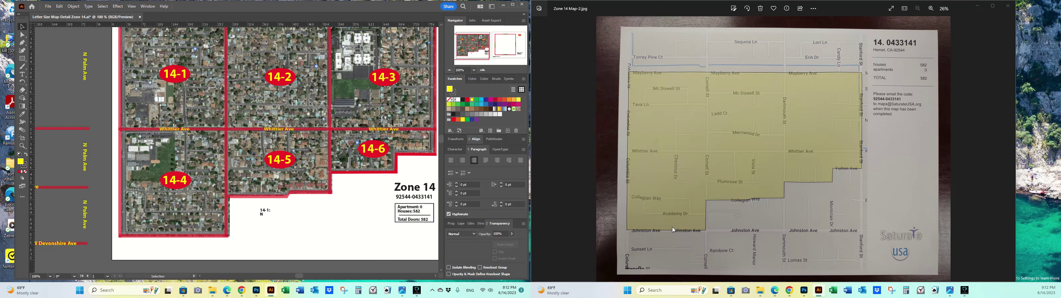
pyautogui.click(173, 129)
pyautogui.hotkey('ctrl', 'v')
pyautogui.moveTo(235, 153); pyautogui.dragTo(202, 195)
pyautogui.click(288, 229)
pyautogui.hotkey('ctrl', 'z')
pyautogui.moveTo(239, 150); pyautogui.dragTo(176, 240)
# Rename the label below block 14-4 as "Johnston Ave" and nudge it slightly to the left
pyautogui.doubleClick(169, 237)
pyautogui.doubleClick(169, 237)
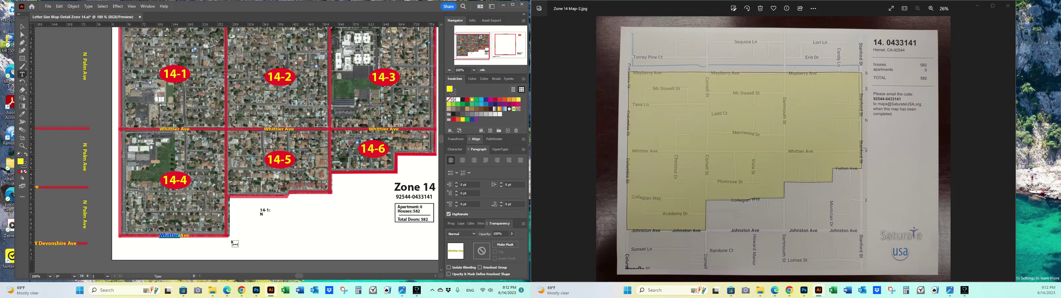
pyautogui.write('Johnston')
pyautogui.press('Escape')
pyautogui.click(22, 27)
pyautogui.press('Left')
pyautogui.press('Left')
# Place a copy of the Johnston Ave label on the south boundary line below block 14-5
pyautogui.hotkey('ctrl', 'c')
pyautogui.hotkey('ctrl', 'v')
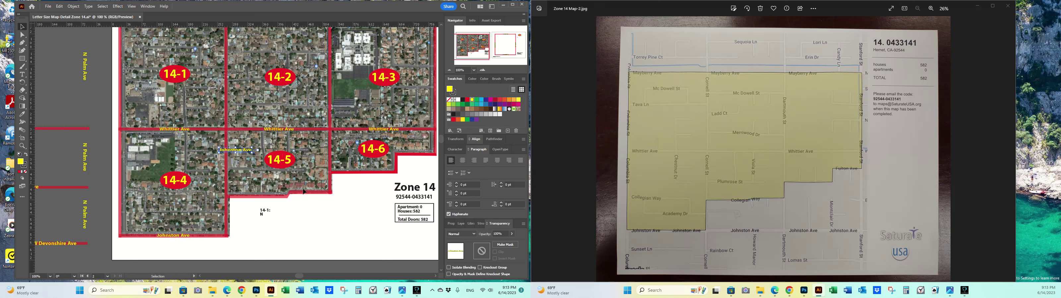
pyautogui.moveTo(243, 152); pyautogui.dragTo(271, 200)
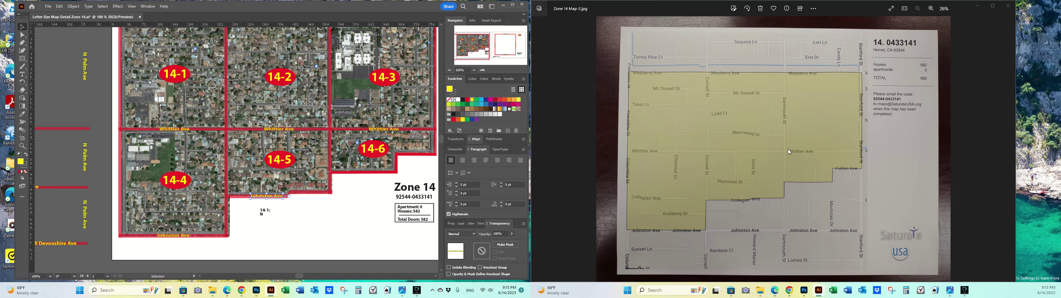
# Check the street name on the zone map photo and rename the label below block 14-5 as "Collegian Way"
pyautogui.scroll(5, 736, 205)
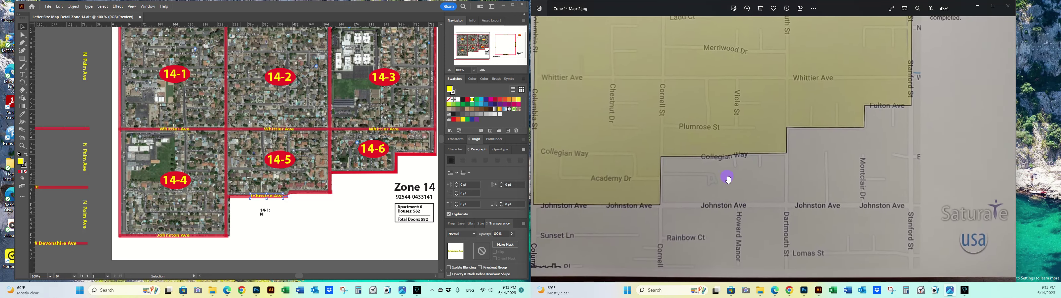
pyautogui.click(259, 197)
pyautogui.doubleClick(263, 200)
pyautogui.tripleClick(263, 196)
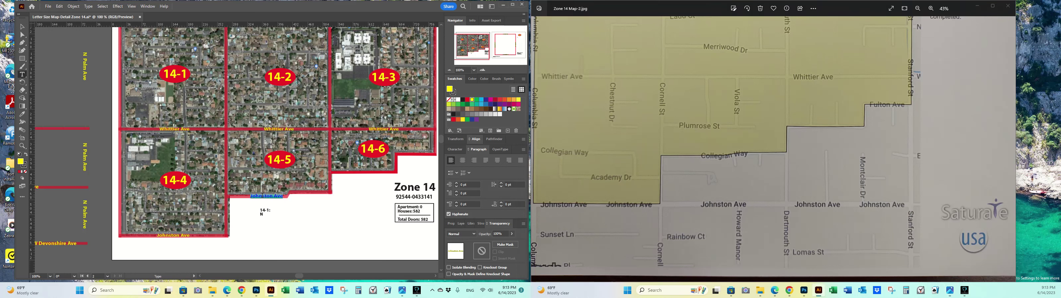
pyautogui.write('Collegian Way')
pyautogui.click(22, 27)
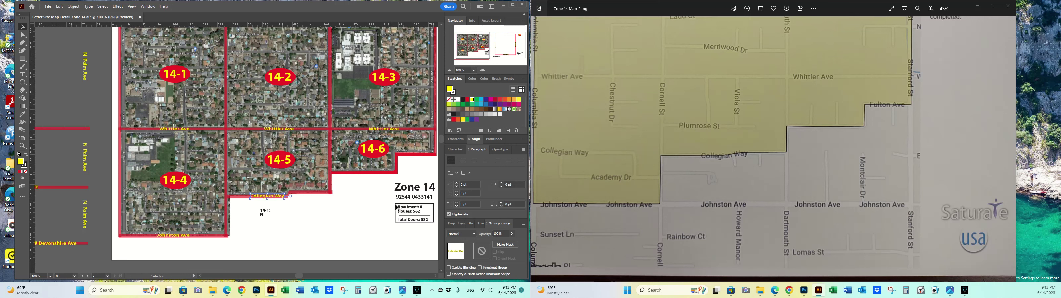
# Place a copy of the Collegian Way label on the south boundary line below block 14-6
pyautogui.hscroll(5, 436, 280)
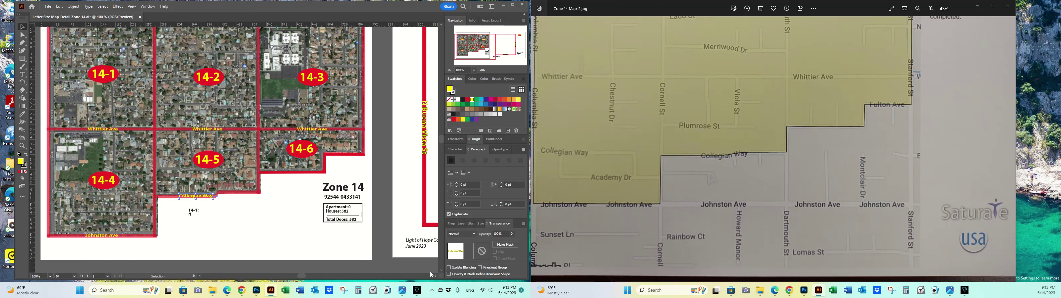
pyautogui.hotkey('ctrl', 'v')
pyautogui.moveTo(244, 155); pyautogui.dragTo(310, 175)
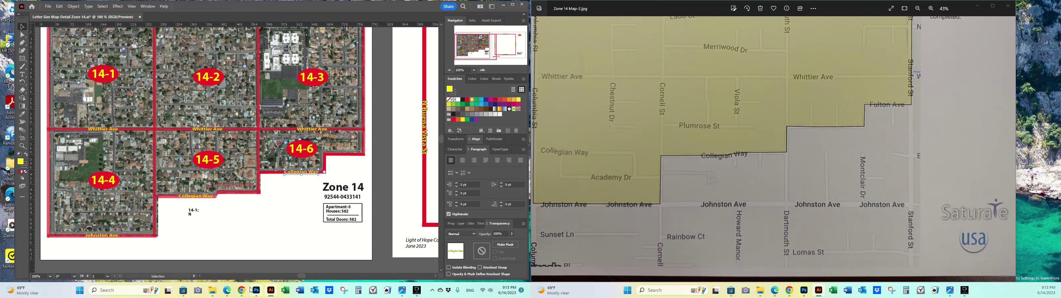
# Check the street in Google Maps, return to Illustrator and rename the label below block 14-6 as "Fulton Ave"
pyautogui.moveTo(226, 290)
pyautogui.click(232, 262)
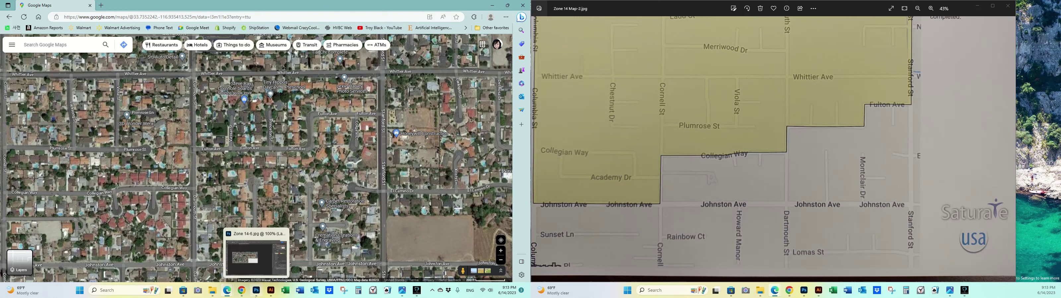
pyautogui.click(270, 291)
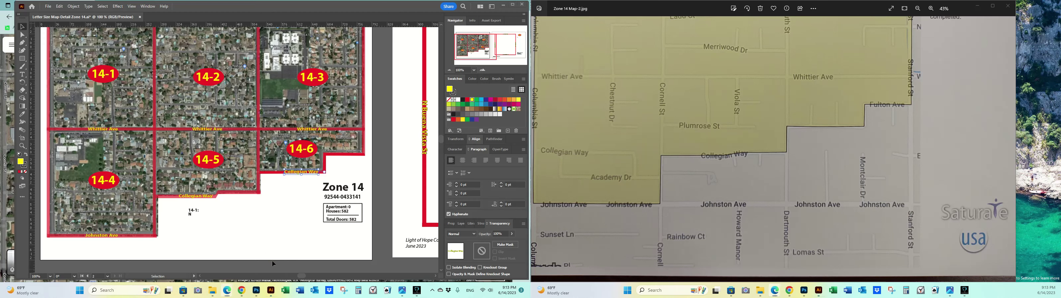
pyautogui.doubleClick(293, 172)
pyautogui.tripleClick(292, 172)
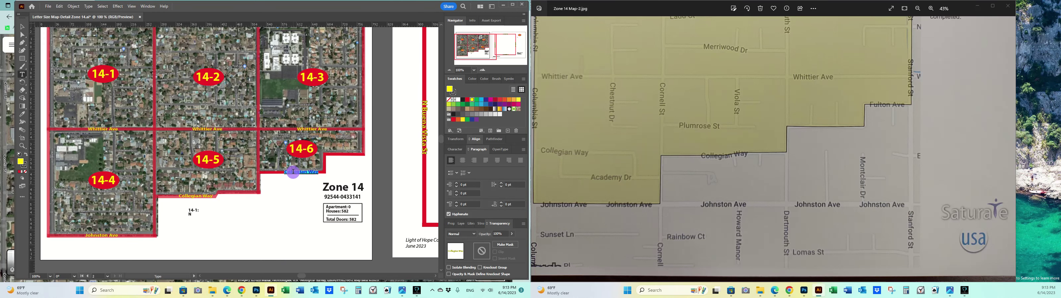
pyautogui.write('Fulton Ave')
pyautogui.click(22, 26)
# Copy the Fulton Ave label onto the short raised boundary segment at block 14-6's southeast corner
pyautogui.click(297, 172)
pyautogui.hotkey('ctrl', 'c')
pyautogui.hotkey('ctrl', 'v')
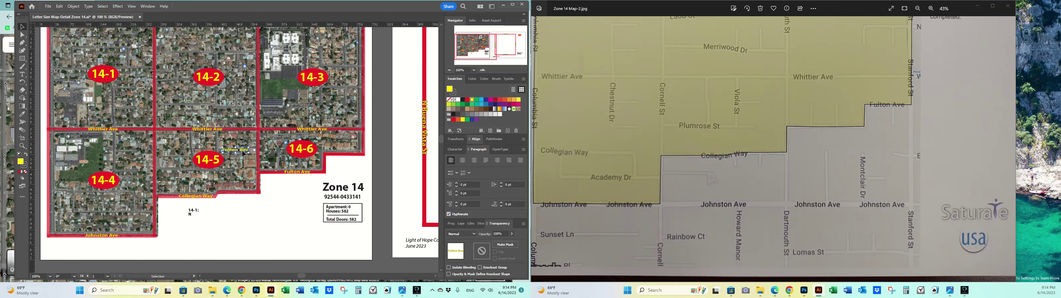
pyautogui.moveTo(241, 152); pyautogui.dragTo(351, 156)
pyautogui.click(291, 206)
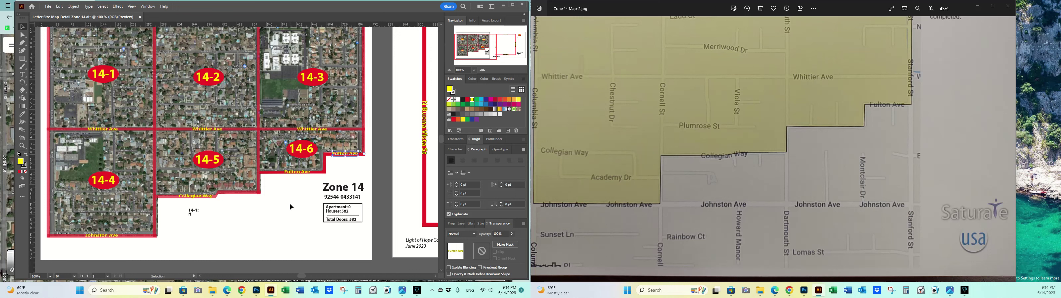
# Nudge the Fulton Ave label directly below block 14-6 slightly to the left
pyautogui.click(295, 174)
pyautogui.press('Left')
pyautogui.press('Left')
pyautogui.press('Left')
pyautogui.press('Left')
pyautogui.press('Left')
pyautogui.press('Left')
pyautogui.click(299, 177)
# Copy the vertical N Palm Ave label from beside the page onto the west boundary line of block 14-1
pyautogui.press('a')
pyautogui.click(464, 45)
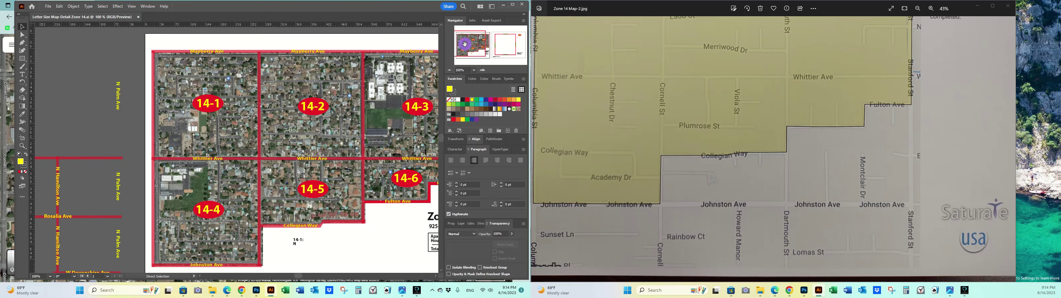
pyautogui.press('v')
pyautogui.moveTo(663, 65); pyautogui.dragTo(708, 83)
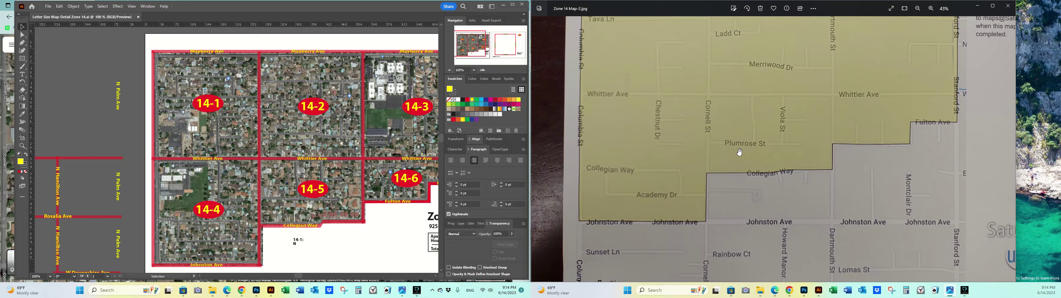
pyautogui.click(119, 100)
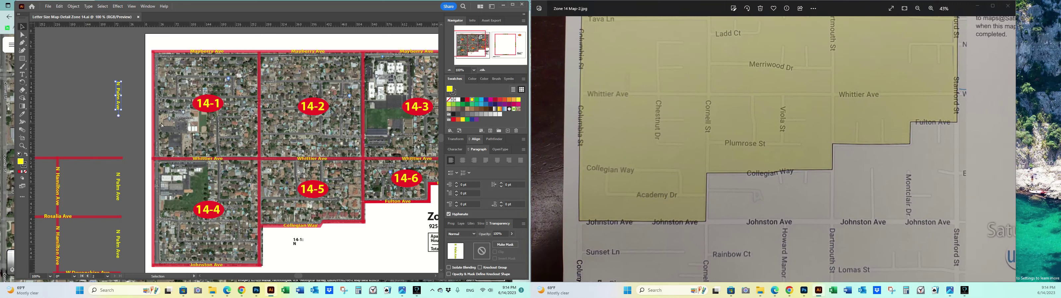
pyautogui.click(238, 150)
pyautogui.moveTo(238, 150); pyautogui.dragTo(153, 105)
# Rename the label on block 14-1's west boundary as "Columbia St"
pyautogui.tripleClick(153, 105)
pyautogui.press('BackSpace')
pyautogui.write('Columb')
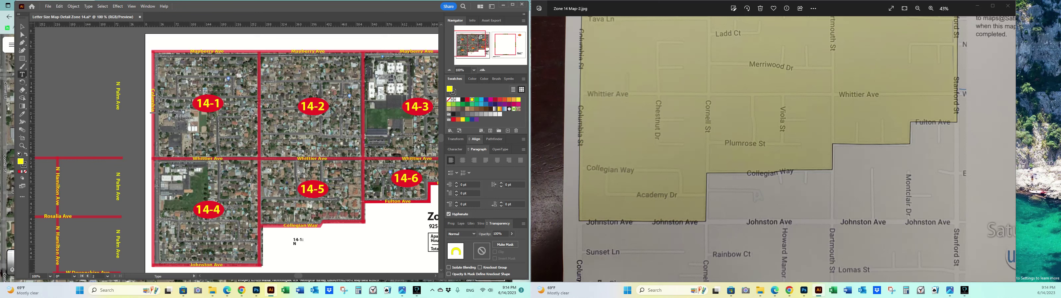
pyautogui.write('ia St')
pyautogui.press('Escape')
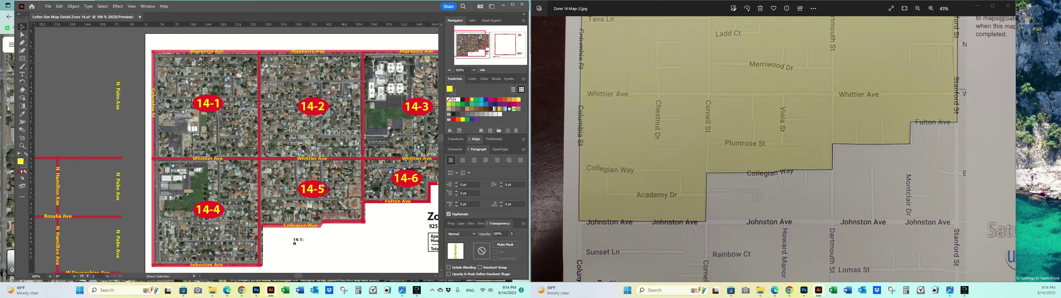
# Duplicate the Columbia St label in place and move the copy straight down to block 14-4's west boundary
pyautogui.scroll(-2, 238, 147)
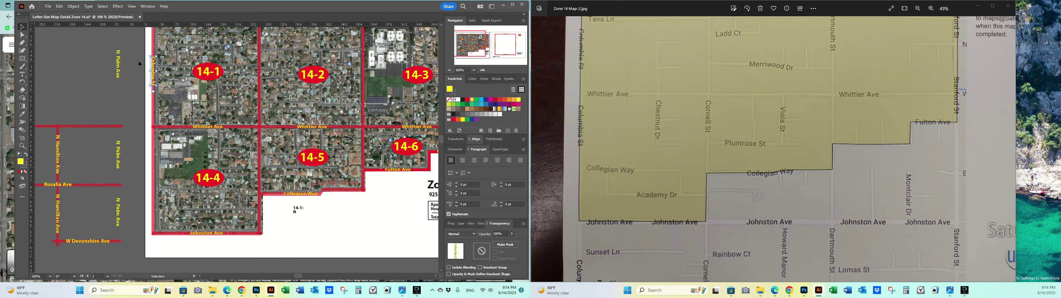
pyautogui.click(134, 77)
pyautogui.click(152, 77)
pyautogui.hotkey('ctrl', 'c')
pyautogui.hotkey('ctrl', 'f')
pyautogui.hotkey('shift', 'Down')
pyautogui.hotkey('shift', 'Down')
pyautogui.hotkey('shift', 'Down')
pyautogui.hotkey('shift', 'Down')
pyautogui.hotkey('shift', 'Down')
pyautogui.hotkey('shift', 'Down')
pyautogui.hotkey('shift', 'Down')
pyautogui.hotkey('shift', 'Down')
pyautogui.hotkey('shift', 'Down')
pyautogui.hotkey('shift', 'Down')
pyautogui.hotkey('shift', 'Down')
pyautogui.hotkey('shift', 'Down')
pyautogui.hotkey('shift', 'Down')
pyautogui.hotkey('shift', 'Down')
pyautogui.hotkey('shift', 'Down')
pyautogui.hotkey('shift', 'Down')
pyautogui.hotkey('shift', 'Down')
pyautogui.hotkey('shift', 'Down')
pyautogui.hotkey('shift', 'Down')
pyautogui.hotkey('shift', 'Down')
pyautogui.hotkey('shift', 'Down')
pyautogui.hotkey('shift', 'Down')
pyautogui.hotkey('shift', 'Down')
pyautogui.hotkey('shift', 'Down')
pyautogui.hotkey('shift', 'Down')
pyautogui.click(348, 220)
pyautogui.scroll(2, 361, 228)
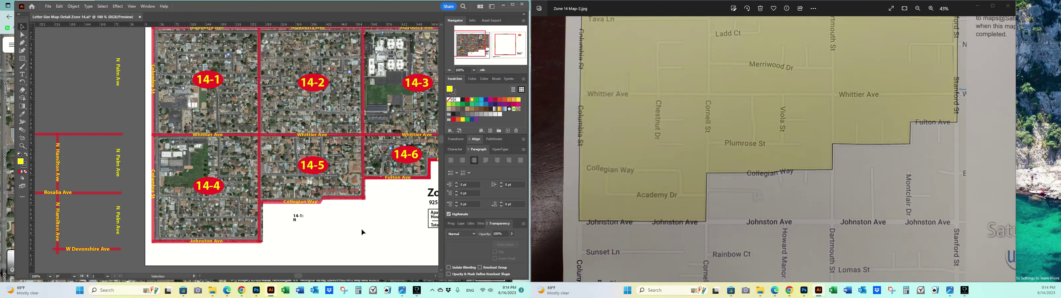
# Place a copy of the Columbia St label on the line between blocks 14-1 and 14-2
pyautogui.click(155, 104)
pyautogui.hotkey('ctrl', 'c')
pyautogui.hotkey('ctrl', 'v')
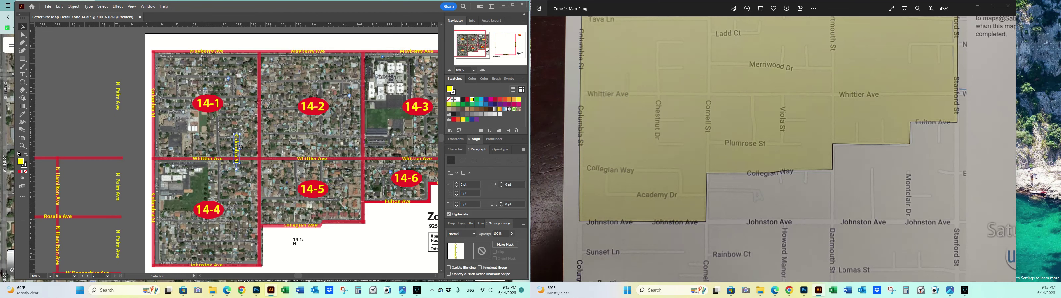
pyautogui.moveTo(240, 144); pyautogui.dragTo(258, 108)
# Check the street on the reference map and rename the label between blocks 14-1 and 14-2 as "Cornell St"
pyautogui.moveTo(774, 72); pyautogui.dragTo(780, 156)
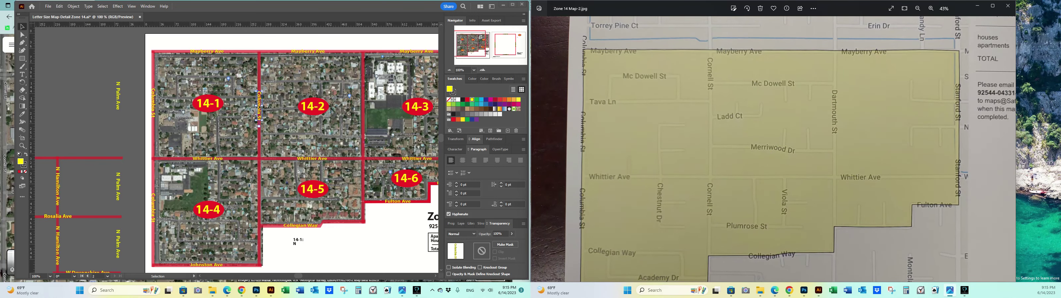
pyautogui.click(261, 106)
pyautogui.press('t')
pyautogui.tripleClick(258, 105)
pyautogui.write('C')
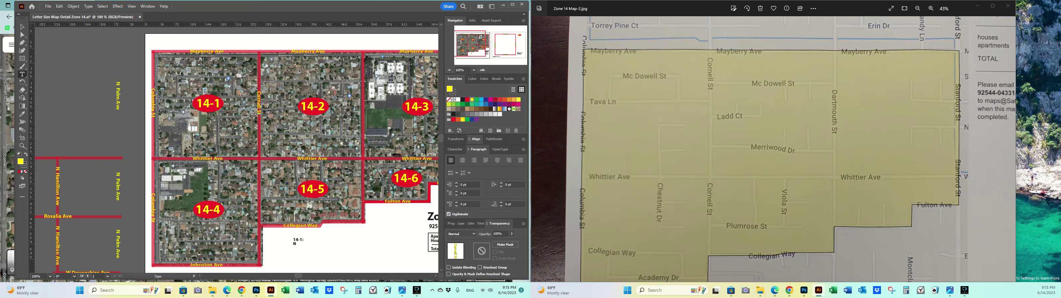
pyautogui.click(22, 27)
# Duplicate the Cornell St label in place and move the copy straight down to the west boundary of block 14-5
pyautogui.hotkey('ctrl', 'c')
pyautogui.hotkey('ctrl', 'f')
pyautogui.hotkey('shift', 'Down')
pyautogui.hotkey('shift', 'Down')
pyautogui.hotkey('shift', 'Down')
pyautogui.hotkey('shift', 'Down')
pyautogui.hotkey('shift', 'Down')
pyautogui.hotkey('shift', 'Down')
pyautogui.hotkey('shift', 'Down')
pyautogui.hotkey('shift', 'Down')
pyautogui.hotkey('shift', 'Down')
pyautogui.hotkey('shift', 'Down')
pyautogui.hotkey('shift', 'Down')
pyautogui.hotkey('shift', 'Down')
pyautogui.hotkey('shift', 'Down')
pyautogui.hotkey('shift', 'Down')
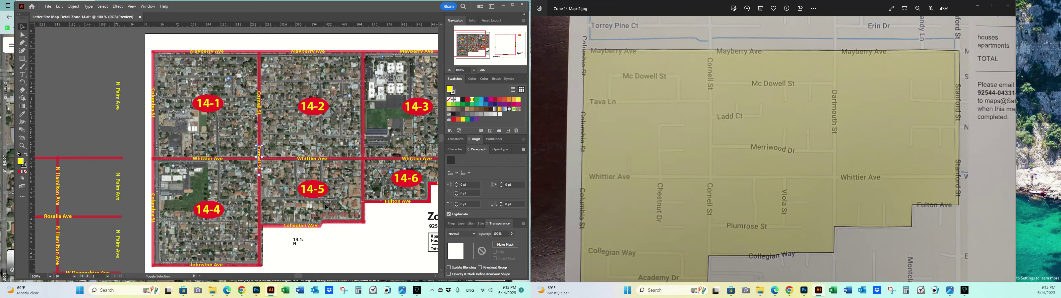
pyautogui.hotkey('shift', 'Down')
pyautogui.hotkey('shift', 'Down')
pyautogui.hotkey('shift', 'Down')
pyautogui.hotkey('shift', 'Down')
pyautogui.hotkey('shift', 'Down')
pyautogui.hotkey('shift', 'Down')
pyautogui.hotkey('shift', 'Down')
pyautogui.hotkey('shift', 'Down')
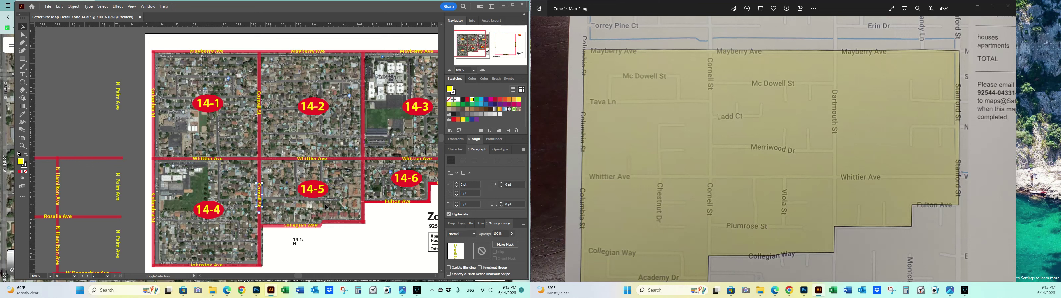
pyautogui.hotkey('shift', 'Down')
pyautogui.hotkey('shift', 'Down')
# Place a copy of the Cornell St label on the line between blocks 14-2 and 14-3
pyautogui.click(436, 276)
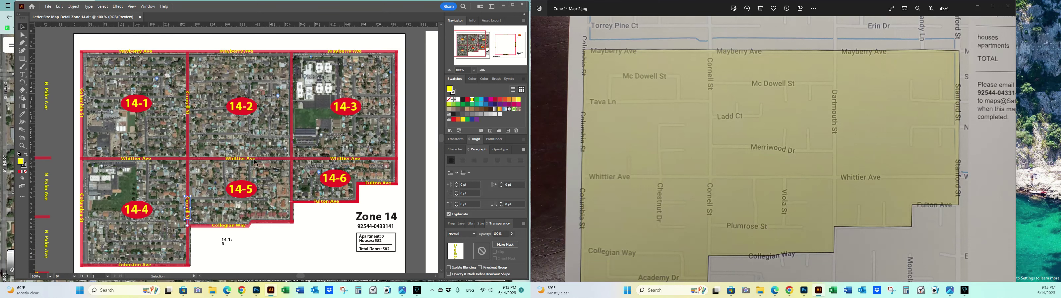
pyautogui.hotkey('ctrl', 'c')
pyautogui.hotkey('ctrl', 'v')
pyautogui.moveTo(237, 149); pyautogui.dragTo(292, 105)
# Rename the label between blocks 14-2 and 14-3 as "Dartmouth St"
pyautogui.press('t')
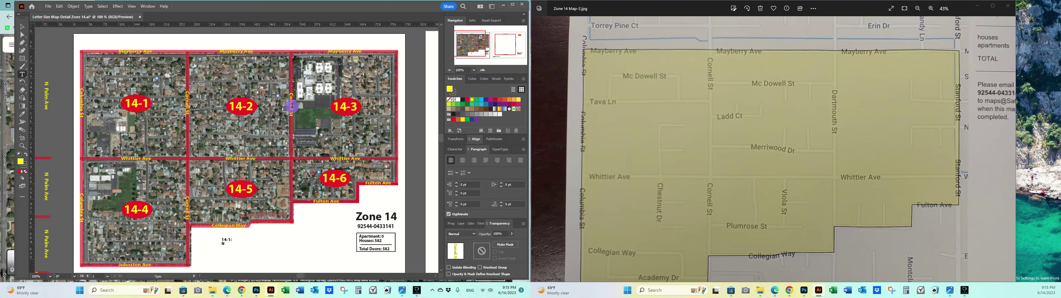
pyautogui.write('Dartmouth')
pyautogui.click(22, 27)
# Position a copy of the Dartmouth St label straight below, on the line between blocks 14-5 and 14-6
pyautogui.hotkey('shift', 'Up')
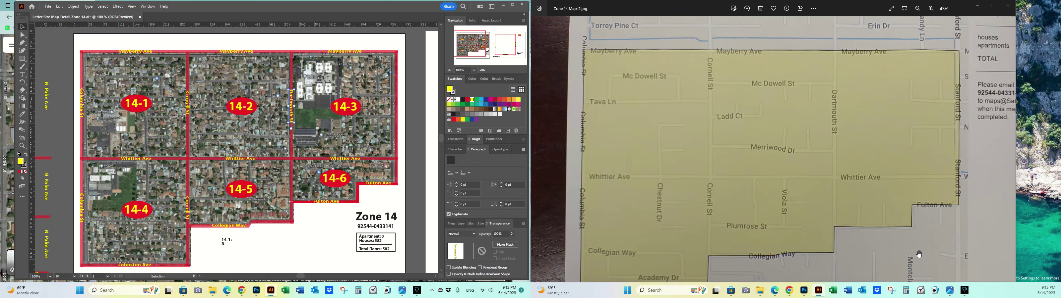
pyautogui.hotkey('shift', 'Down')
pyautogui.hotkey('shift', 'Down')
pyautogui.hotkey('shift', 'Down')
pyautogui.hotkey('shift', 'Down')
pyautogui.hotkey('shift', 'Down')
pyautogui.hotkey('shift', 'Down')
pyautogui.hotkey('shift', 'Down')
pyautogui.hotkey('shift', 'Down')
pyautogui.hotkey('shift', 'Down')
pyautogui.hotkey('shift', 'Down')
pyautogui.hotkey('shift', 'Down')
pyautogui.hotkey('shift', 'Down')
pyautogui.hotkey('shift', 'Down')
pyautogui.hotkey('shift', 'Down')
pyautogui.hotkey('shift', 'Down')
pyautogui.hotkey('shift', 'Down')
pyautogui.hotkey('shift', 'Down')
pyautogui.hotkey('shift', 'Down')
pyautogui.press('Down')
pyautogui.press('Down')
pyautogui.press('Down')
pyautogui.press('Down')
pyautogui.press('Down')
pyautogui.press('Down')
pyautogui.press('Down')
pyautogui.press('Down')
pyautogui.press('Down')
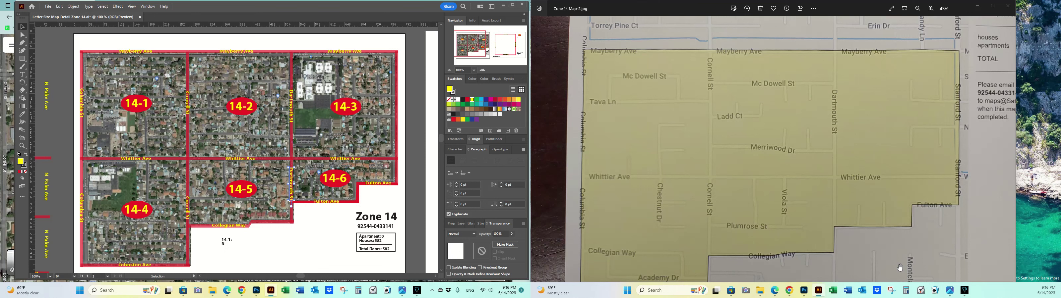
pyautogui.hotkey('shift', 'Down')
pyautogui.press('Up')
pyautogui.click(293, 237)
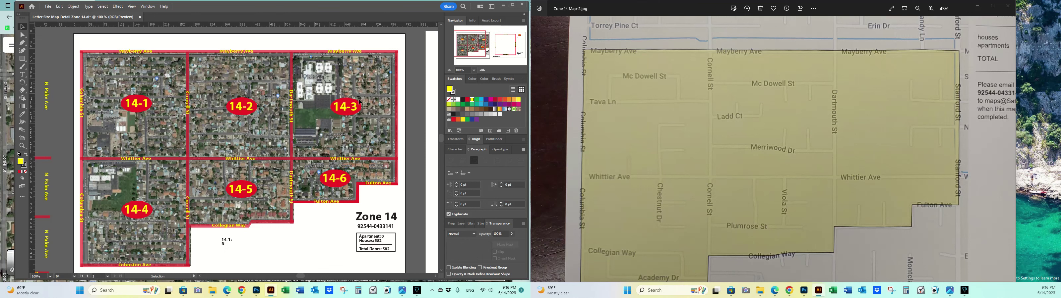
# Copy the upper Dartmouth St label onto the east boundary line of block 14-3
pyautogui.press('a')
pyautogui.click(311, 111)
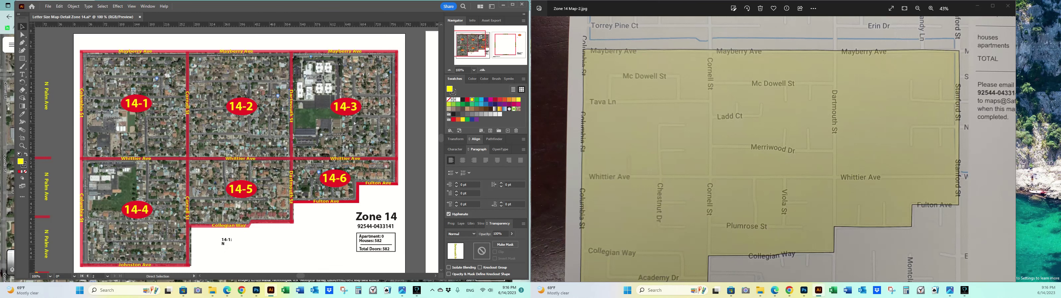
pyautogui.press('v')
pyautogui.moveTo(292, 112); pyautogui.dragTo(396, 109)
# Rename the label on block 14-3's east boundary as "Stanford St"
pyautogui.tripleClick(395, 109)
pyautogui.write('SS')
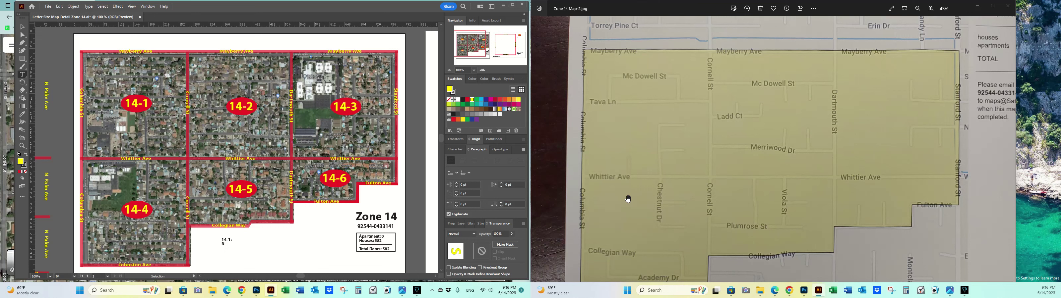
pyautogui.press('Escape')
pyautogui.click(416, 122)
# Place a copy of the Stanford St label straight below, on block 14-6's east boundary, and deselect it
pyautogui.moveTo(396, 106); pyautogui.dragTo(396, 111)
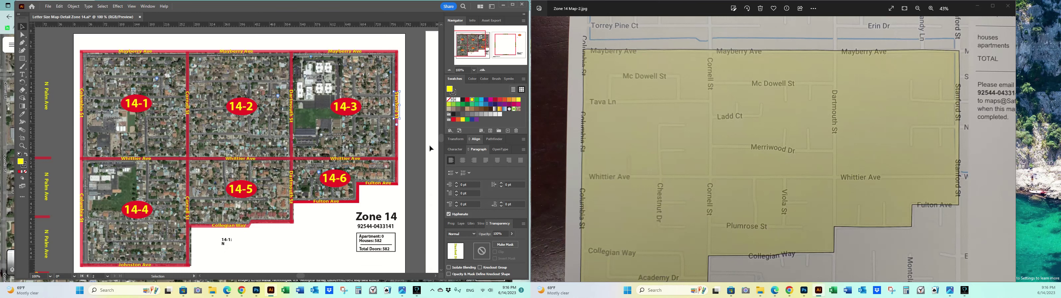
pyautogui.hotkey('shift', 'Down')
pyautogui.hotkey('shift', 'Down')
pyautogui.hotkey('shift', 'Down')
pyautogui.hotkey('shift', 'Down')
pyautogui.hotkey('shift', 'Down')
pyautogui.hotkey('shift', 'Down')
pyautogui.hotkey('shift', 'Down')
pyautogui.hotkey('shift', 'Down')
pyautogui.hotkey('shift', 'Down')
pyautogui.hotkey('shift', 'Down')
pyautogui.hotkey('shift', 'Down')
pyautogui.hotkey('shift', 'Down')
pyautogui.hotkey('shift', 'Down')
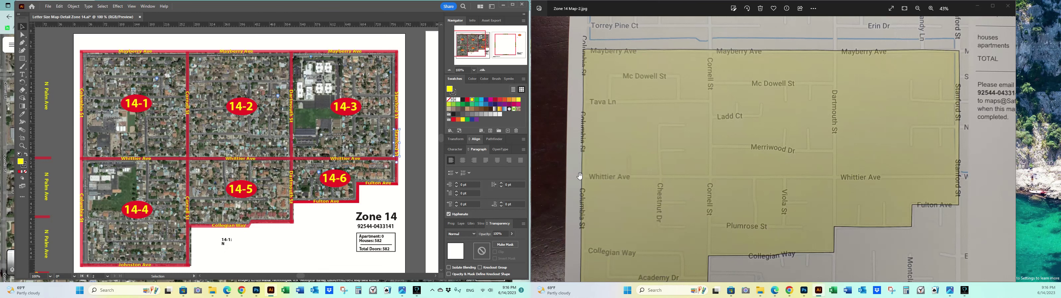
pyautogui.hotkey('shift', 'Down')
pyautogui.hotkey('shift', 'Down')
pyautogui.hotkey('shift', 'Down')
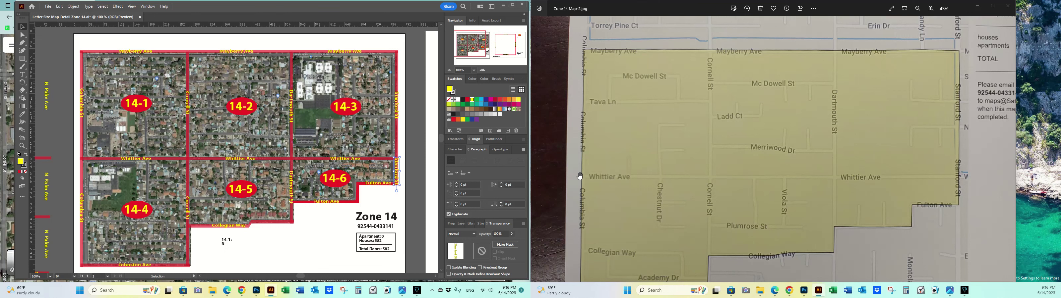
pyautogui.click(260, 256)
pyautogui.press('a')
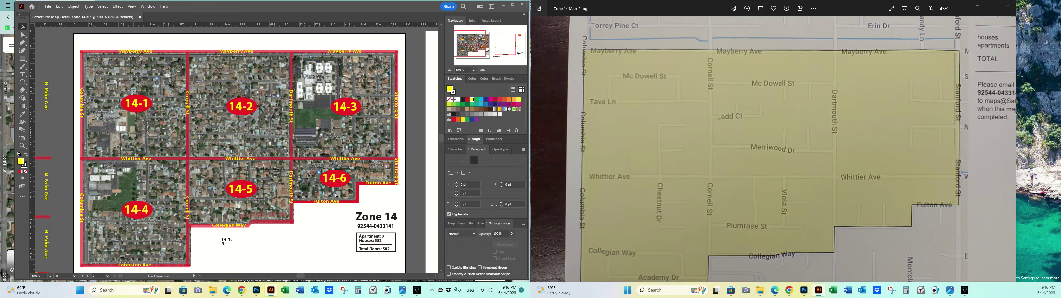
pyautogui.press('v')
# Bring the blank detail page with the red frame into view beside the Zone 14 page
pyautogui.click(449, 70)
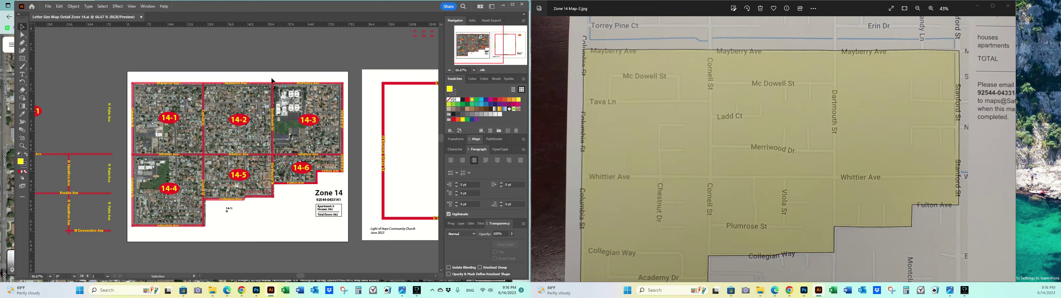
pyautogui.moveTo(228, 209); pyautogui.dragTo(101, 188)
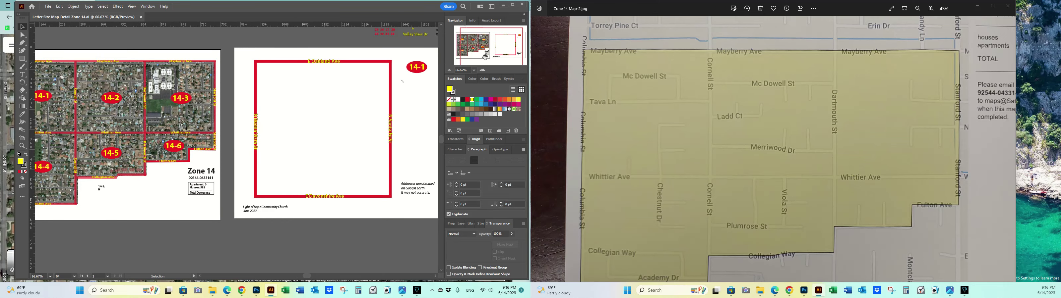
pyautogui.moveTo(477, 50); pyautogui.dragTo(492, 44)
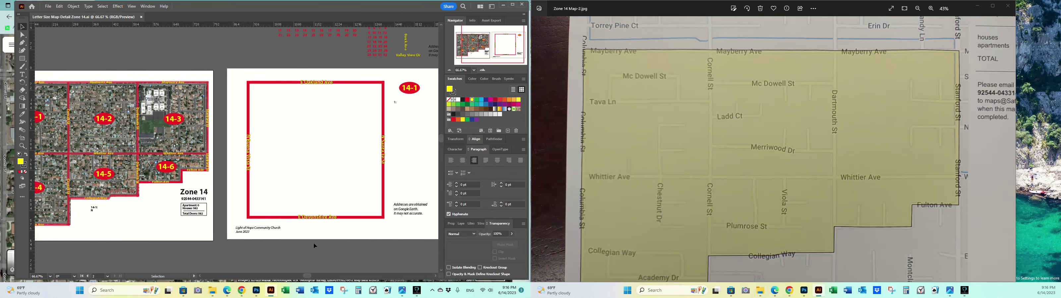